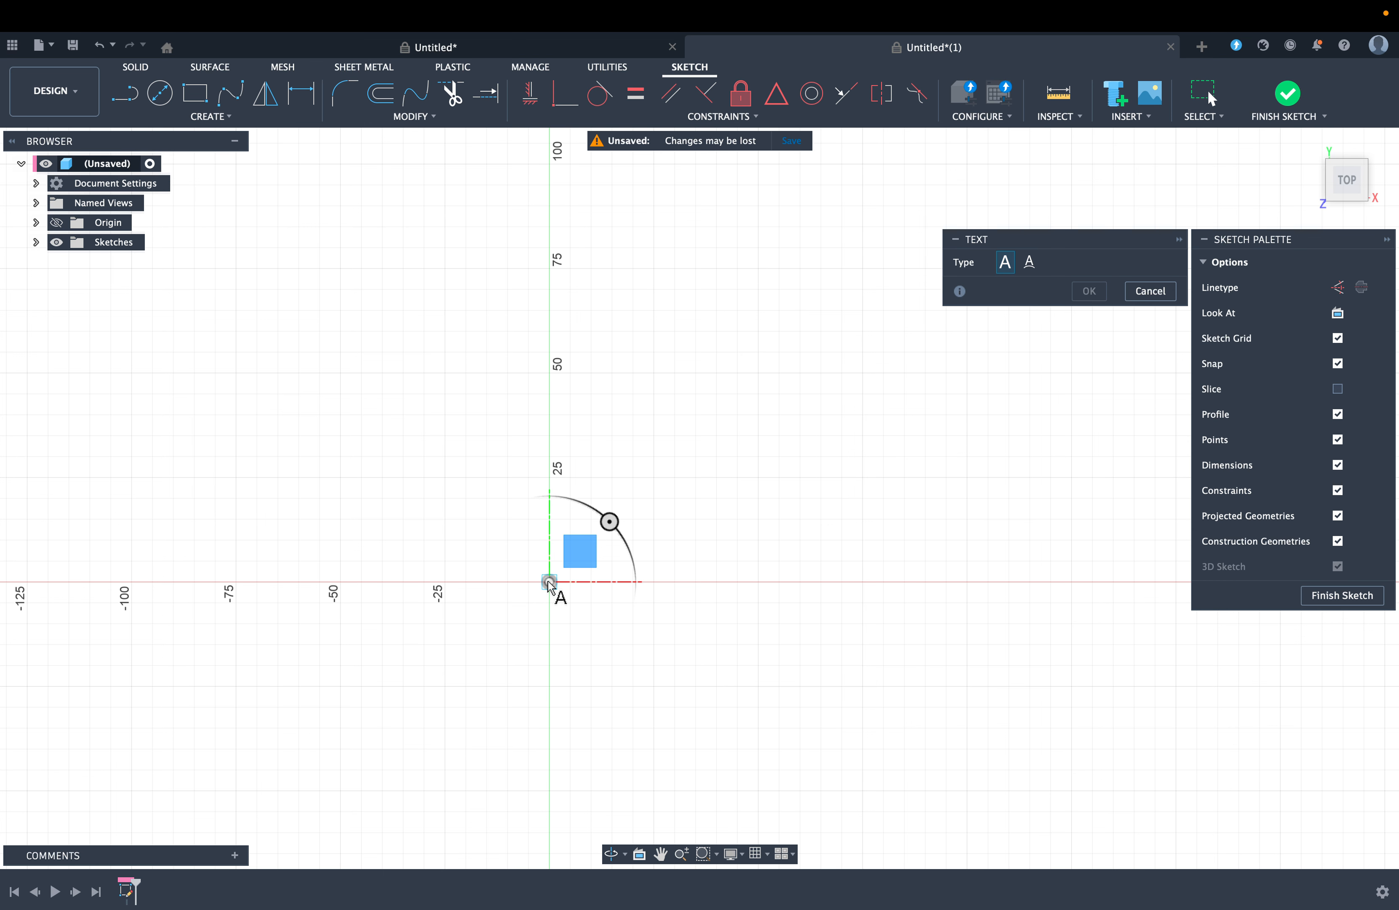
Step: Create sketch text reading the person's first name in capitals, in a text box about 75 by 50 mm starting at the origin
{"action": "left_click", "coordinate": [549, 581]}
{"action": "left_click", "coordinate": [862, 373]}
{"action": "key", "text": "Caps_Lock"}
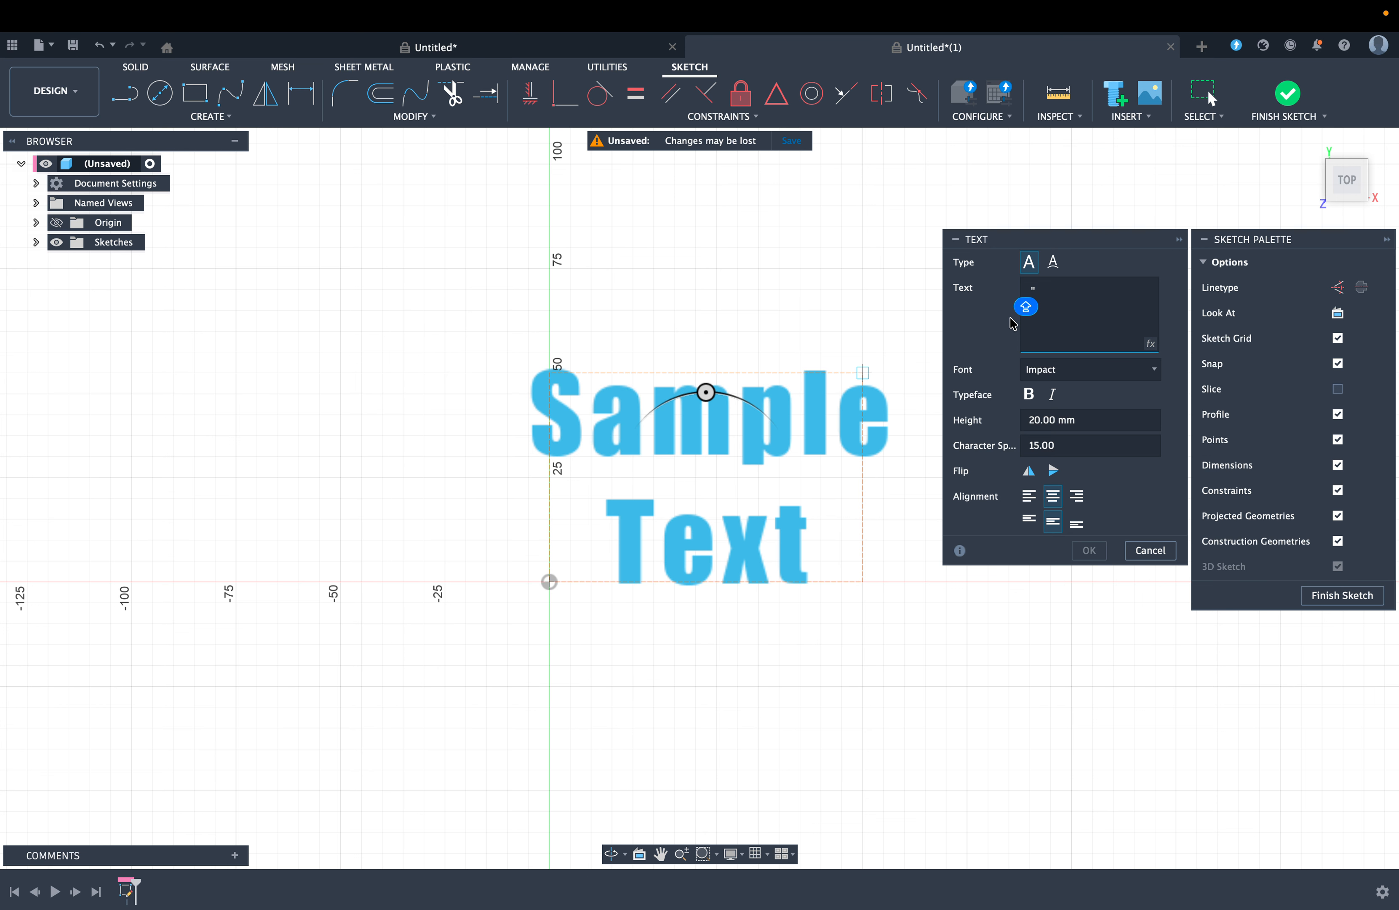
{"action": "type", "text": "'B"}
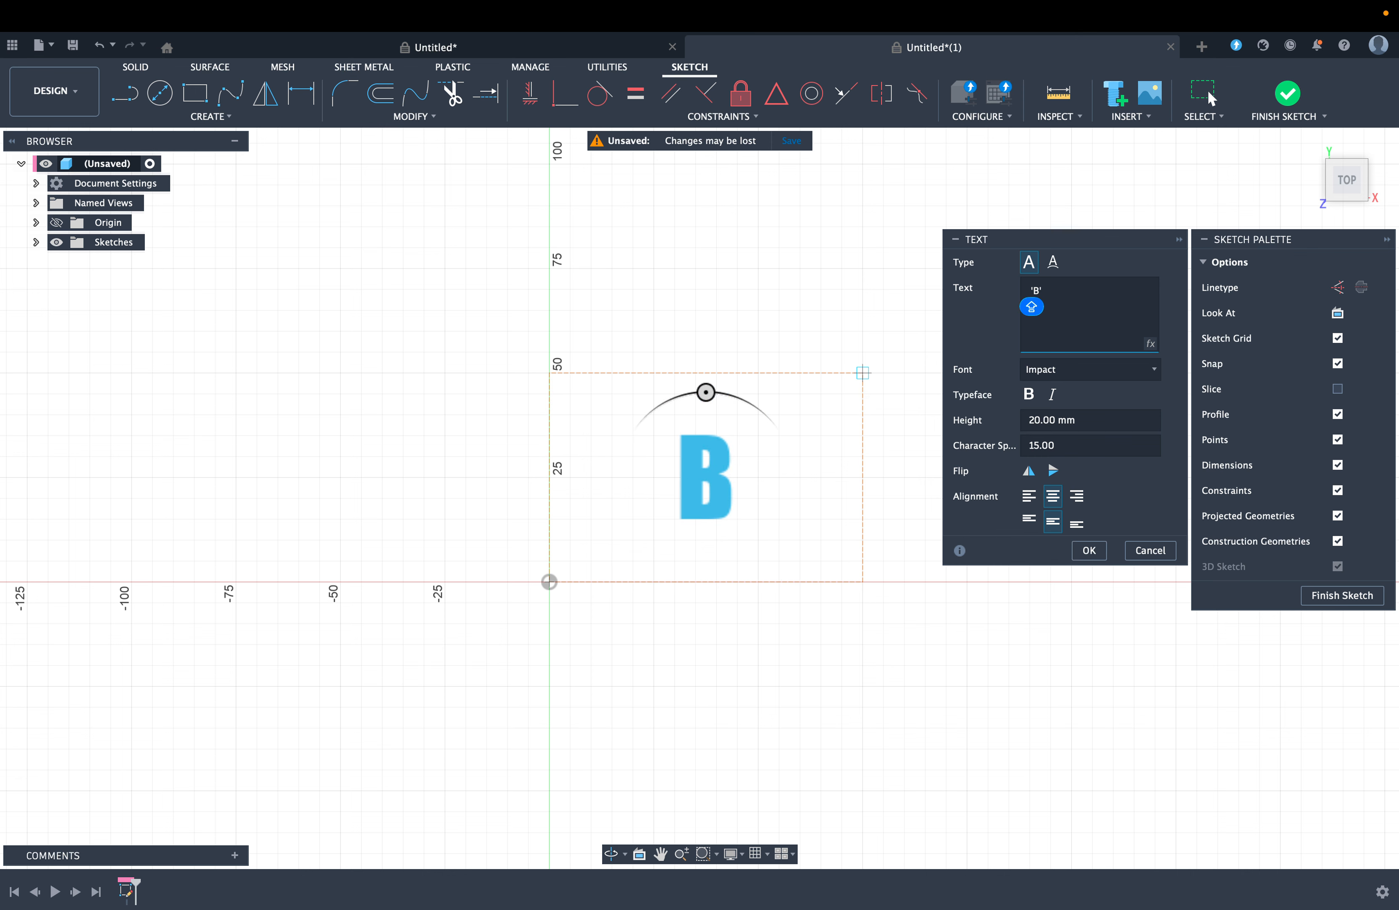
{"action": "type", "text": "J"}
{"action": "key", "text": "BackSpace"}
{"action": "type", "text": "RYAN"}
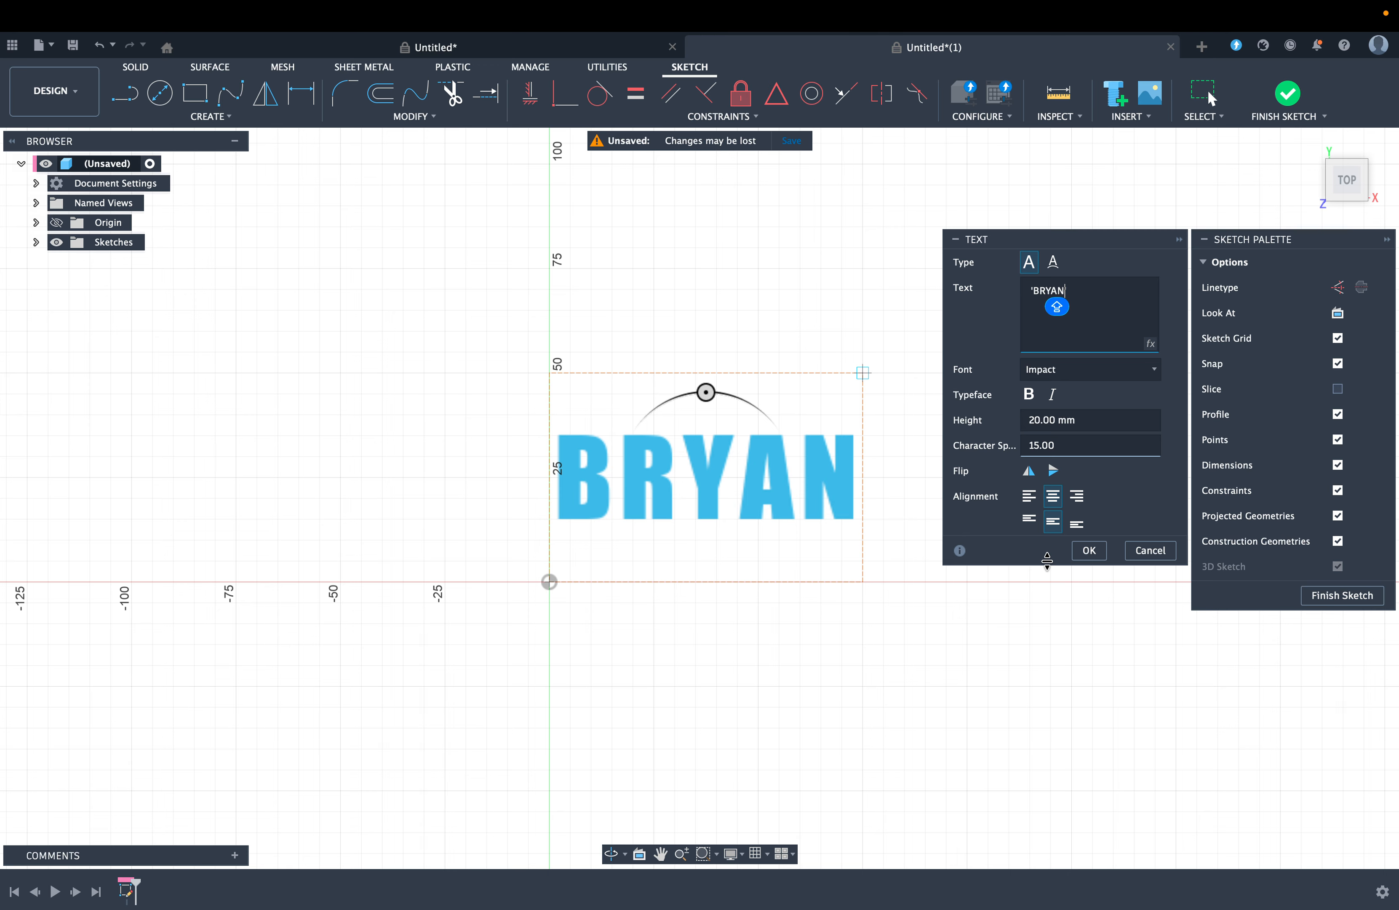
{"action": "left_click", "coordinate": [1089, 550]}
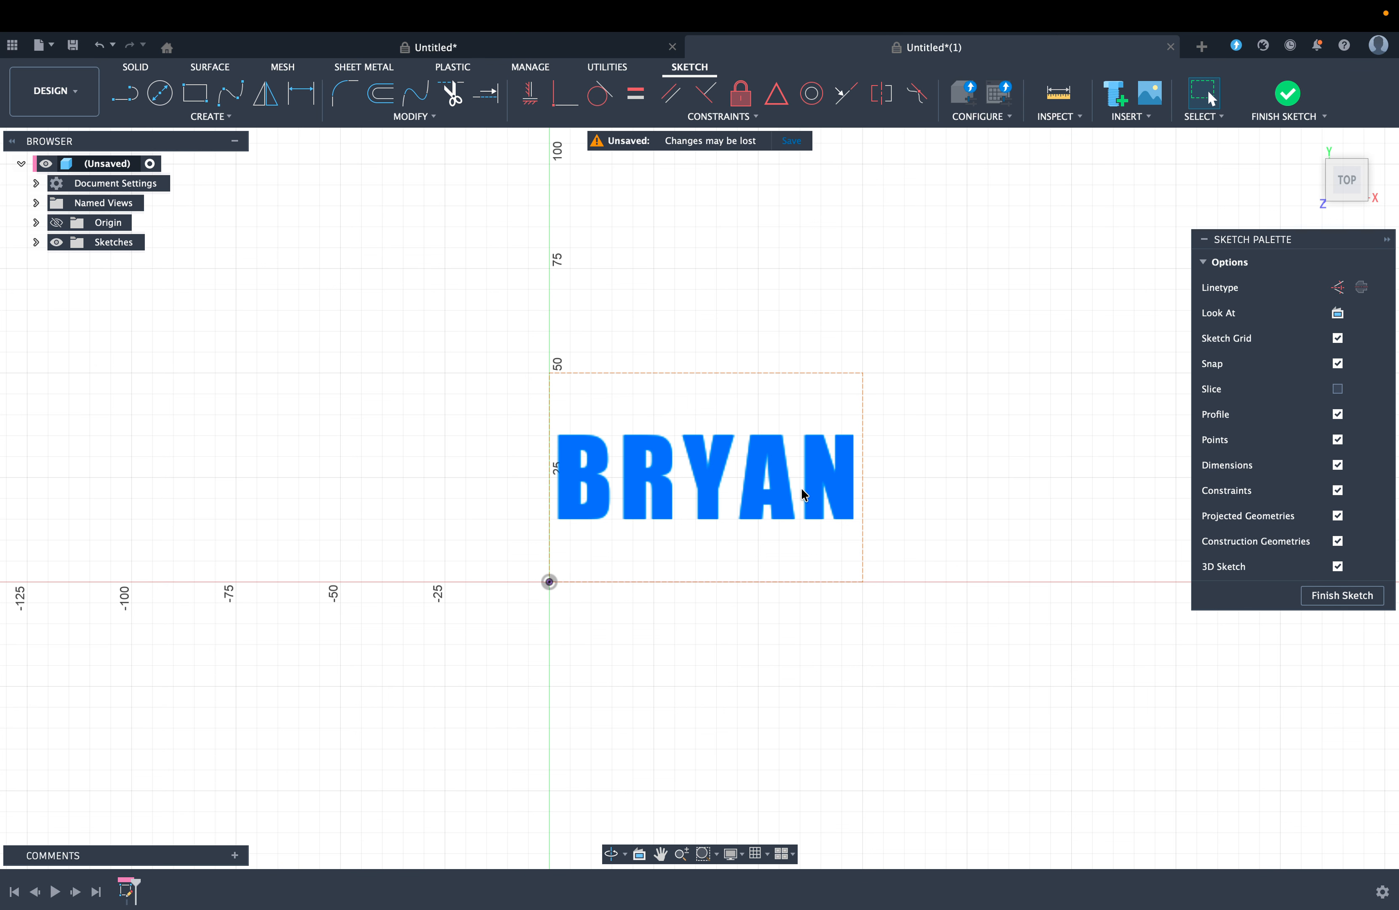
Step: Explode the text into sketch curves and offset the first letter's outer outline by -2 mm
{"action": "right_click", "coordinate": [778, 486]}
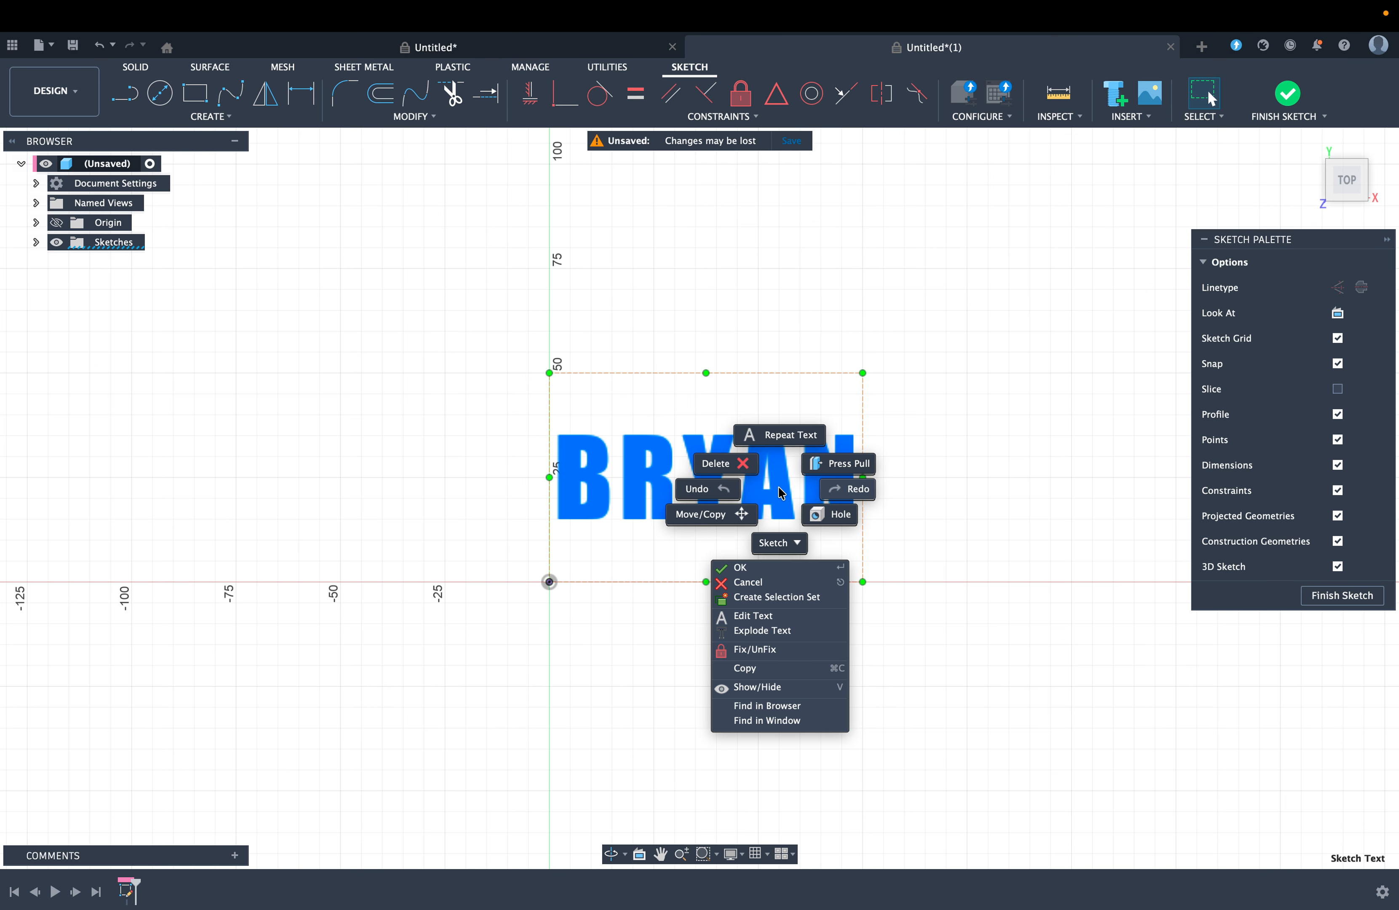
{"action": "left_click", "coordinate": [801, 630]}
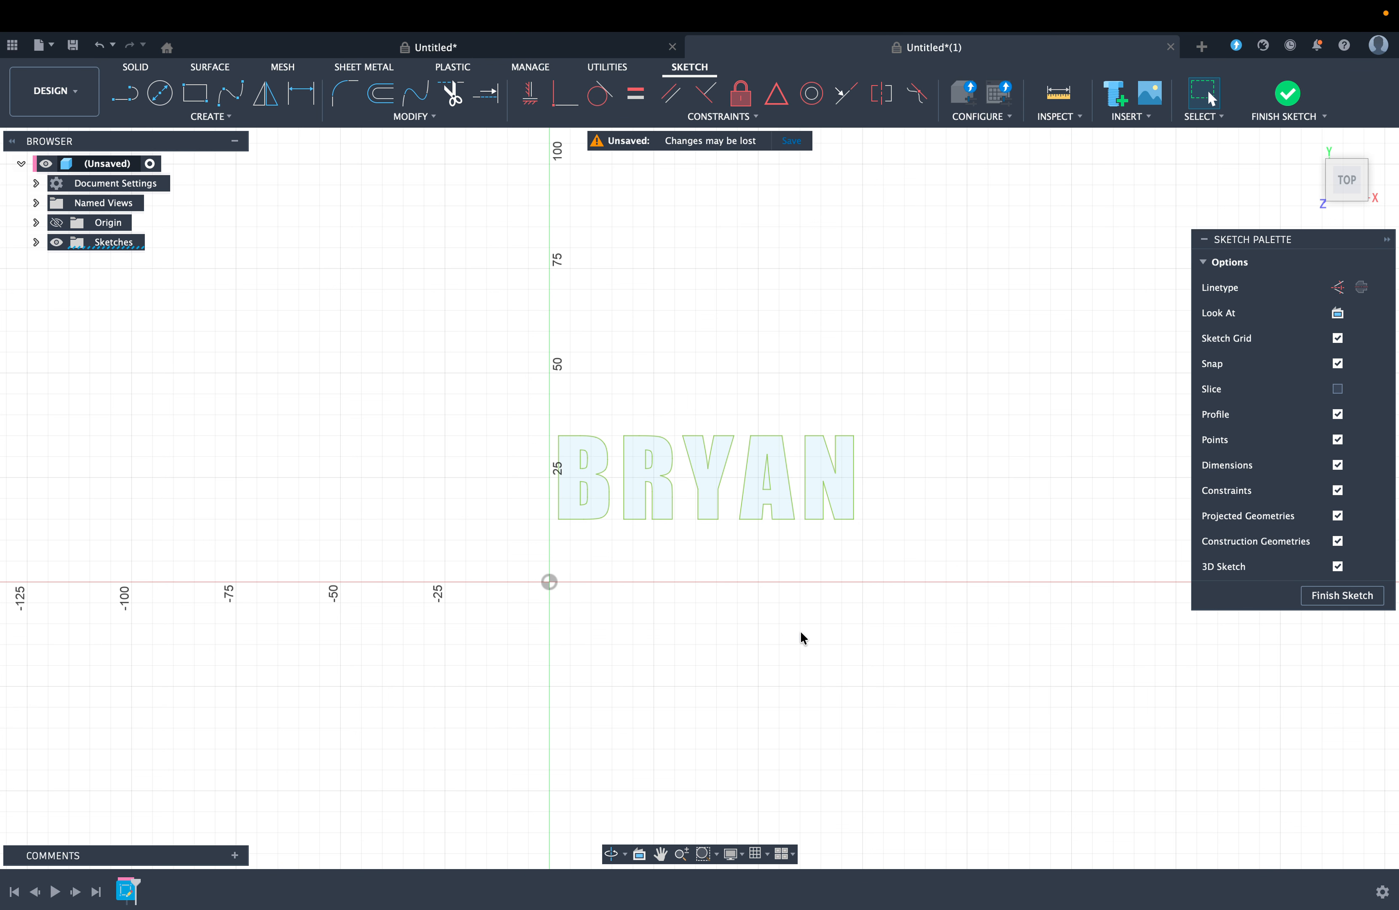
{"action": "left_click", "coordinate": [563, 501]}
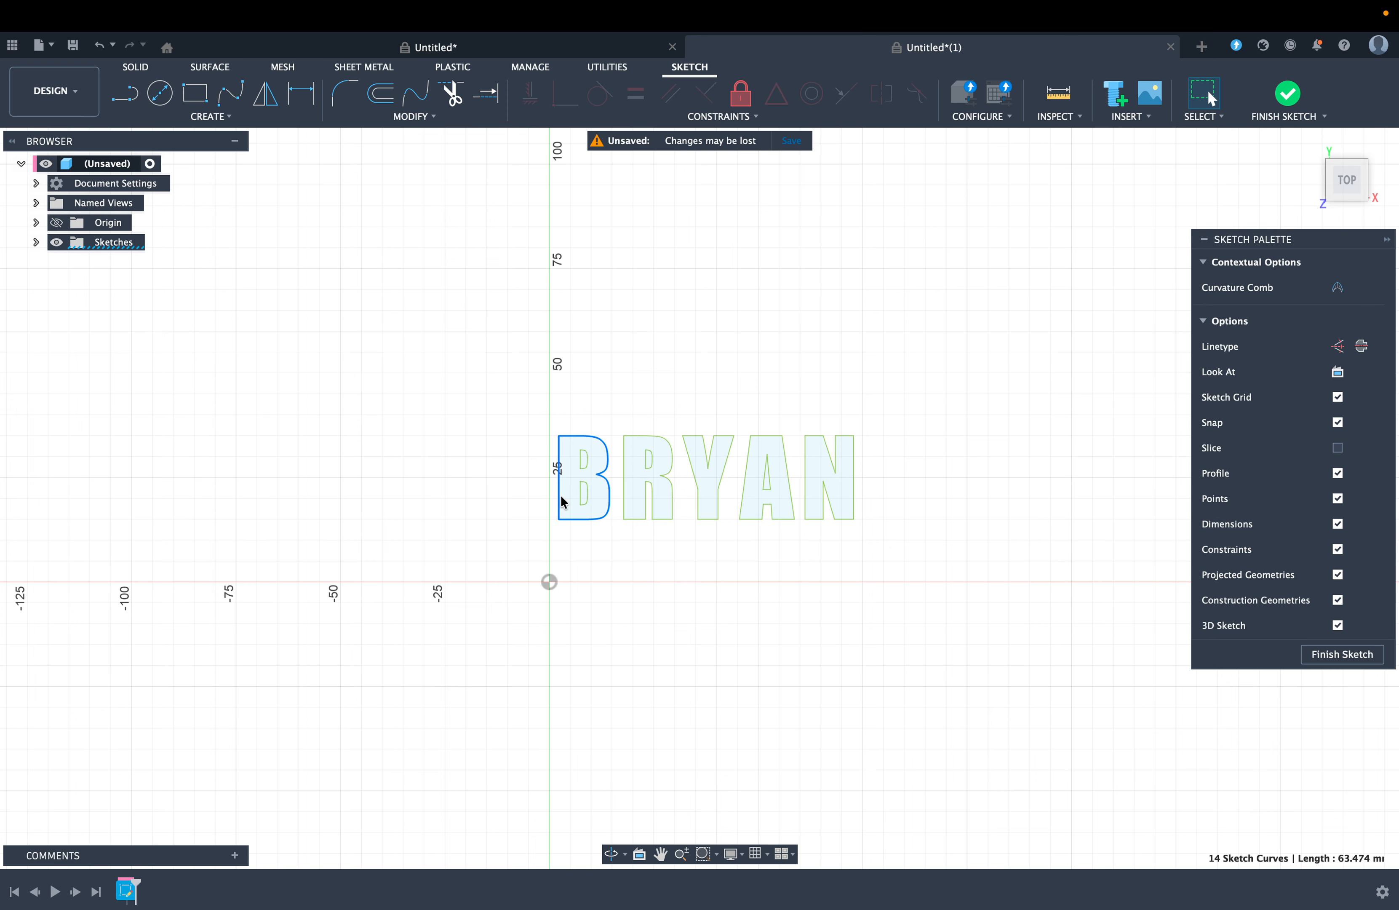
{"action": "key", "text": "o"}
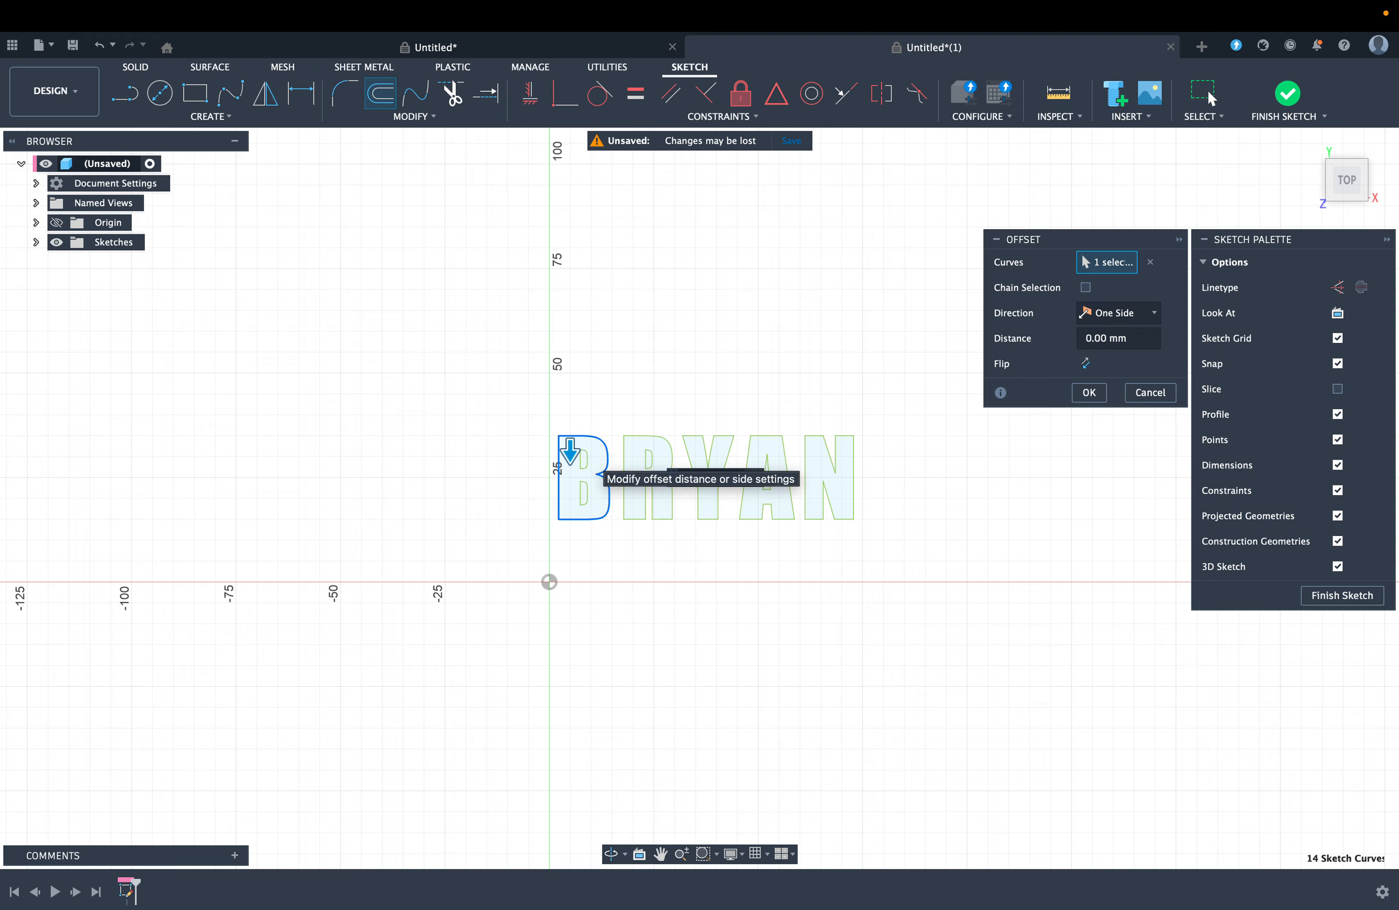
{"action": "type", "text": "-2"}
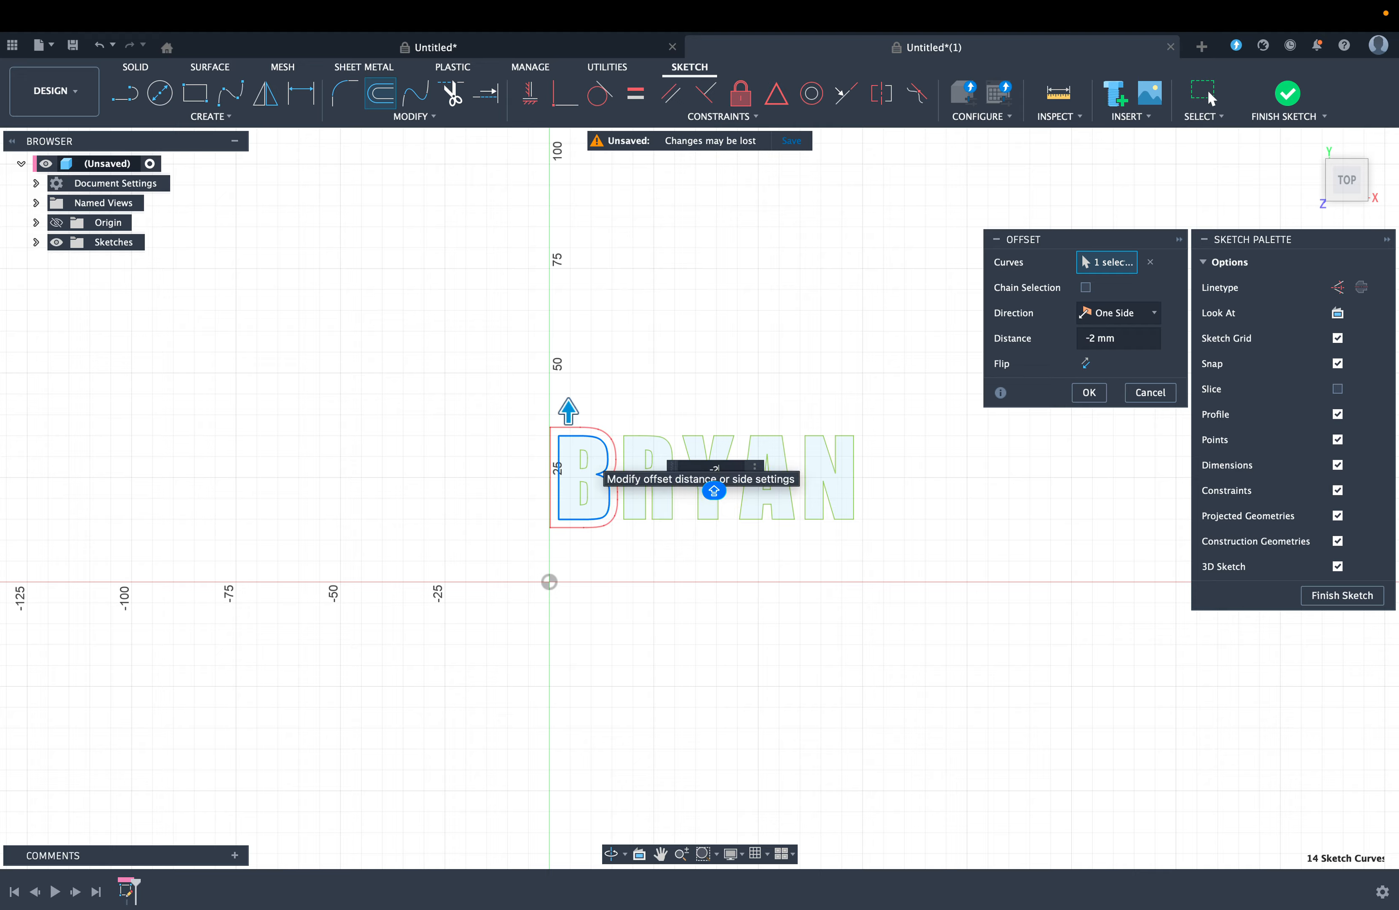
{"action": "key", "text": "Return"}
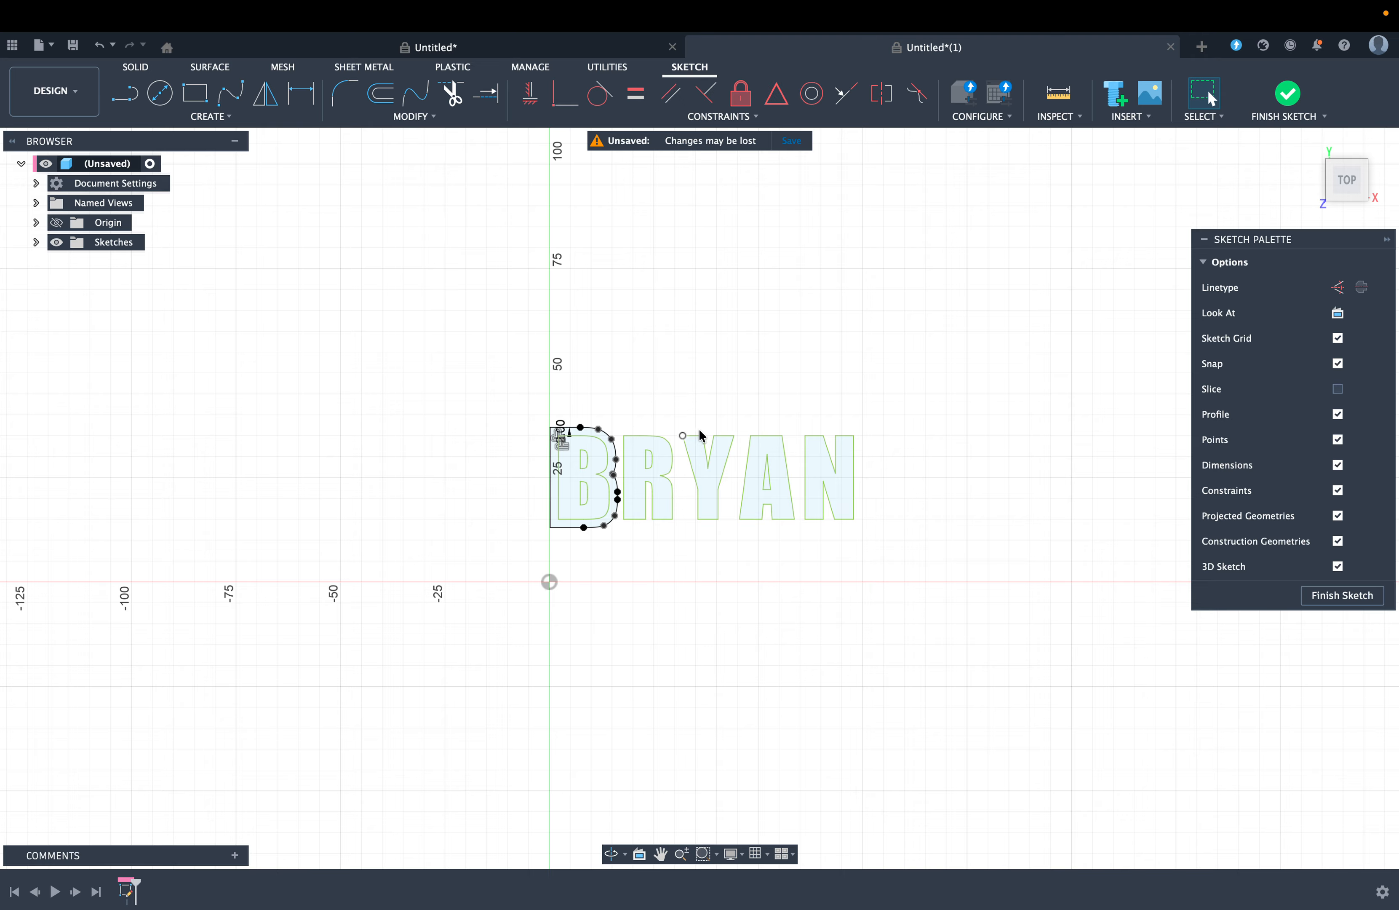
Step: Offset the outer outline of the second letter by -2 mm so the border lies outside it
{"action": "key", "text": "m"}
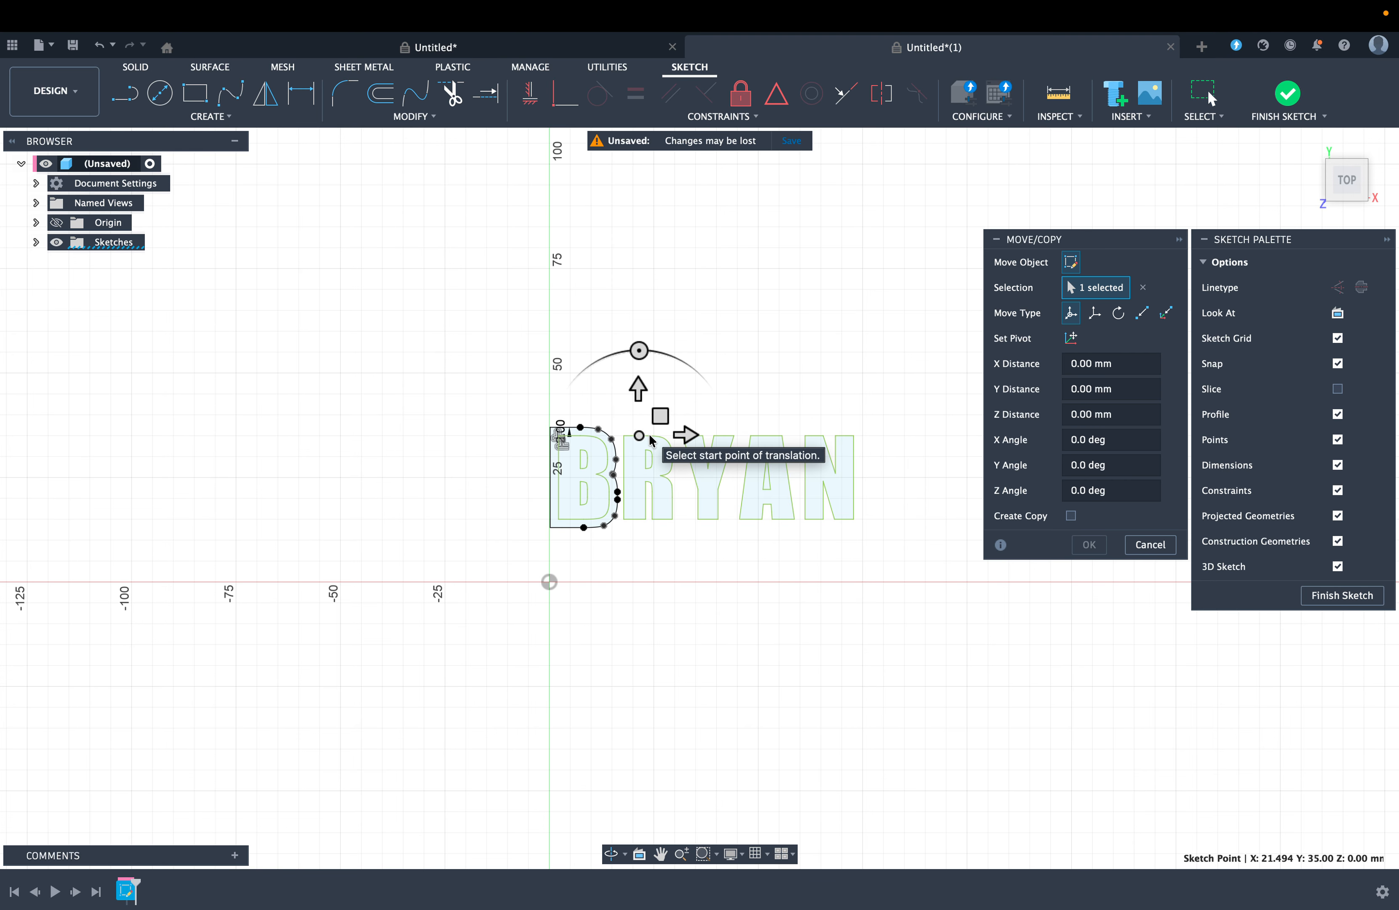
{"action": "key", "text": "Escape"}
{"action": "left_click", "coordinate": [650, 437]}
{"action": "double_click", "coordinate": [649, 438]}
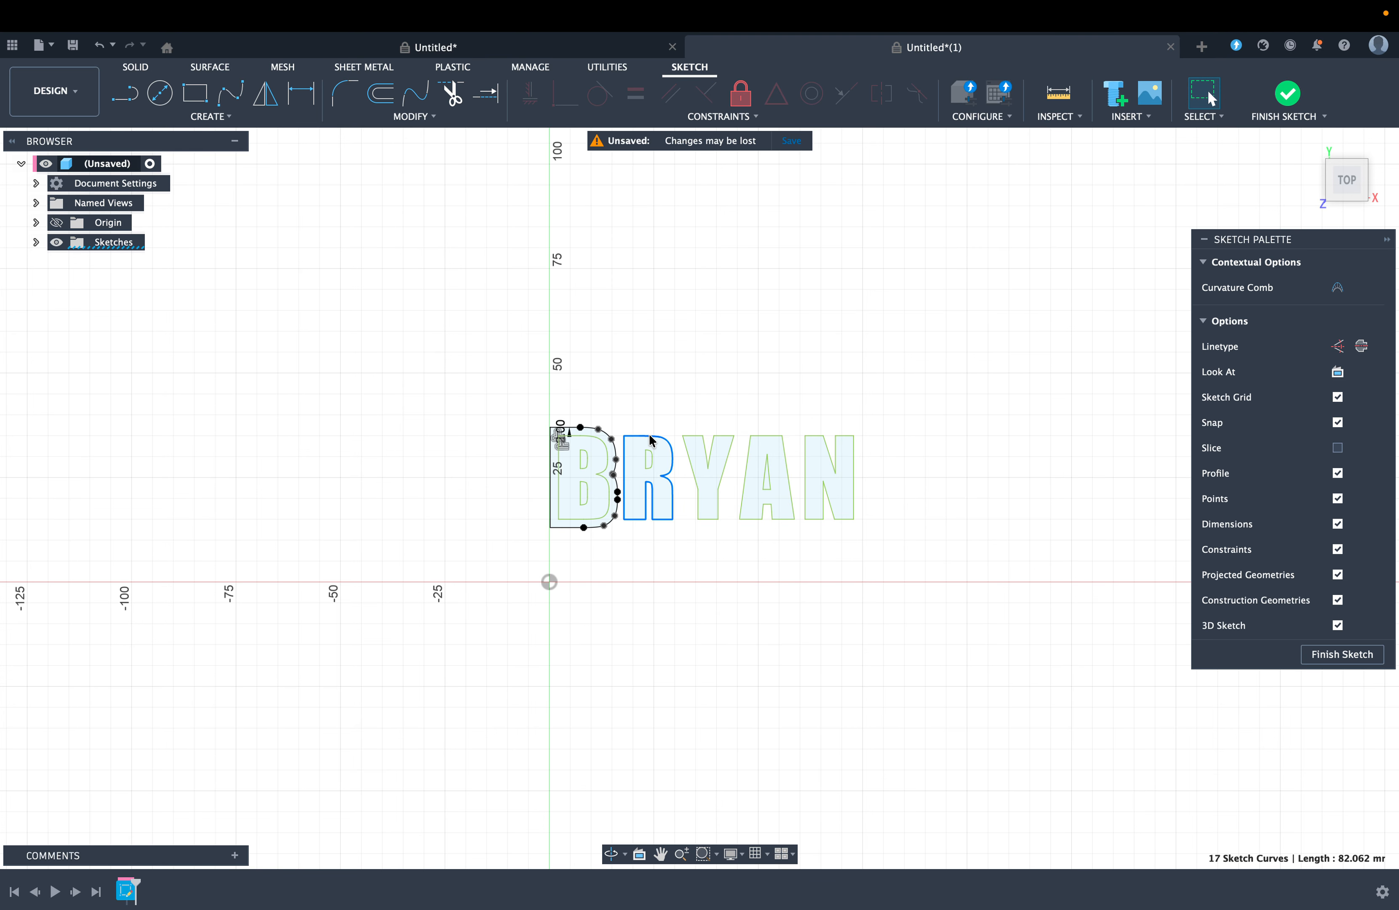
{"action": "type", "text": "o"}
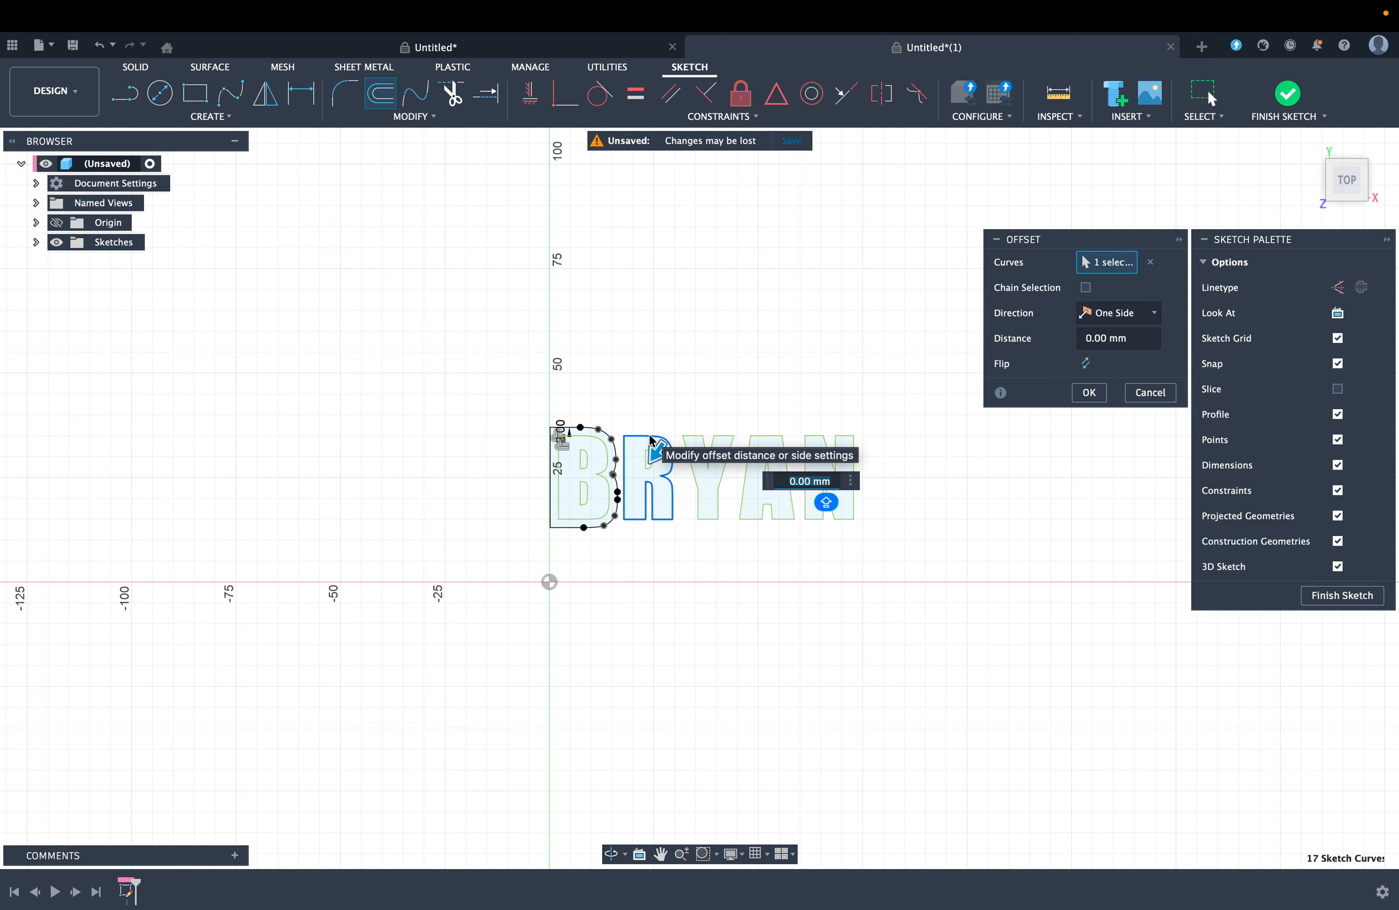
{"action": "type", "text": "-2"}
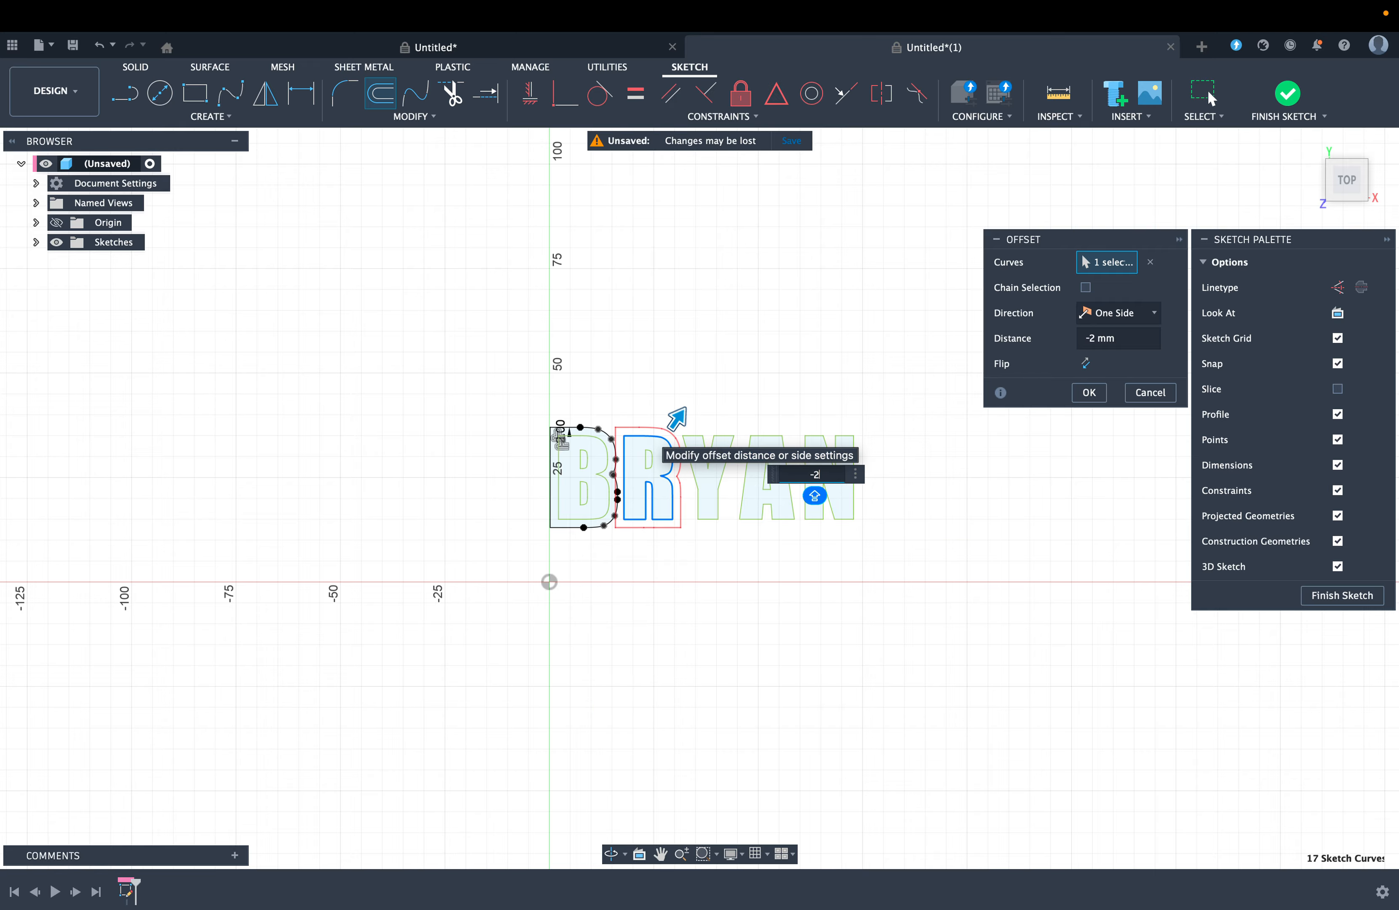
{"action": "key", "text": "Return"}
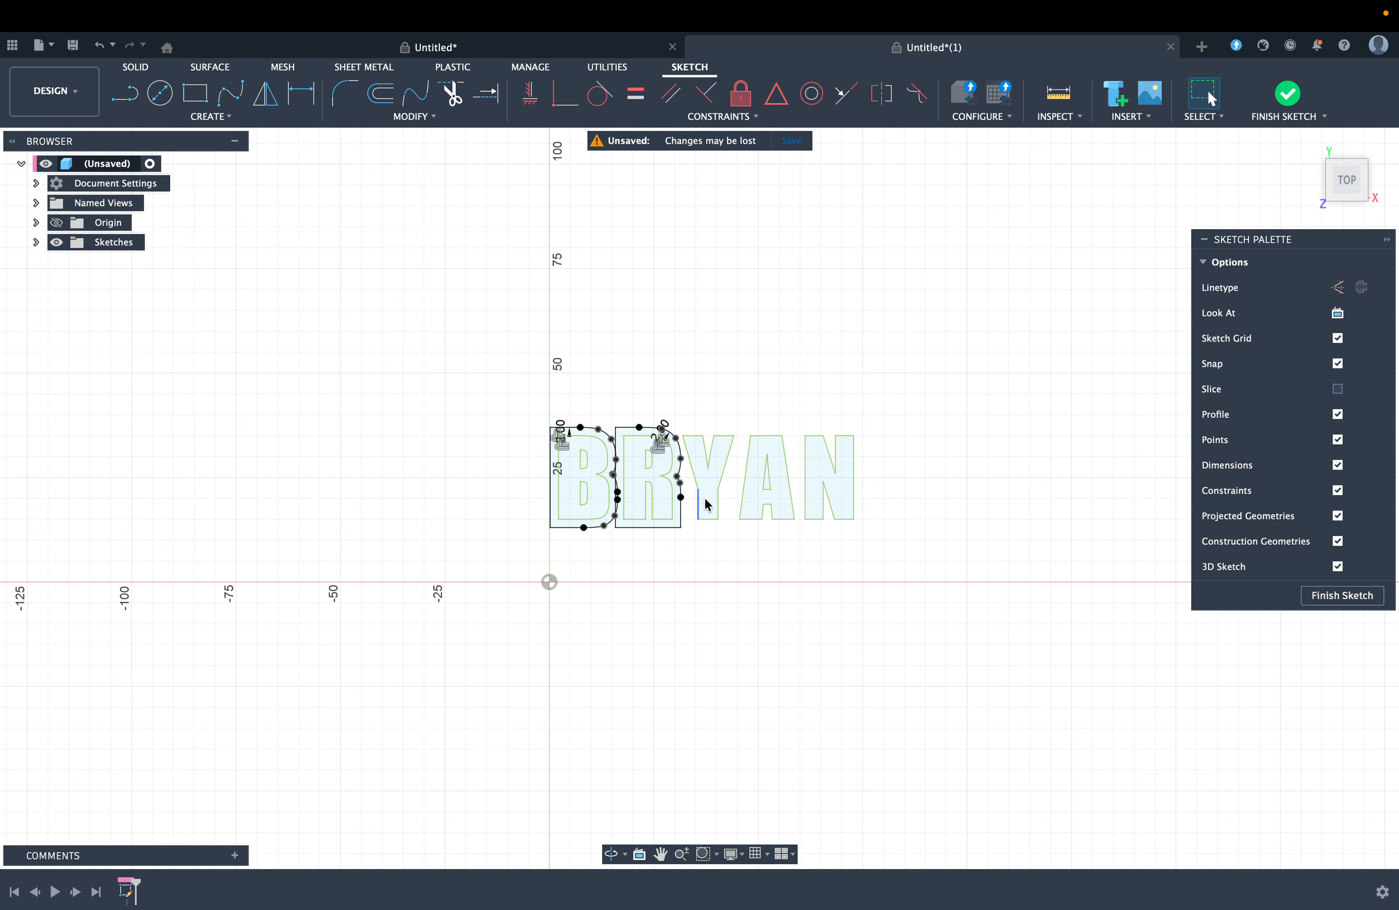
Step: Offset the outlines of the third and fourth letters outward, each by -2 mm
{"action": "left_click", "coordinate": [698, 510]}
{"action": "key", "text": "o"}
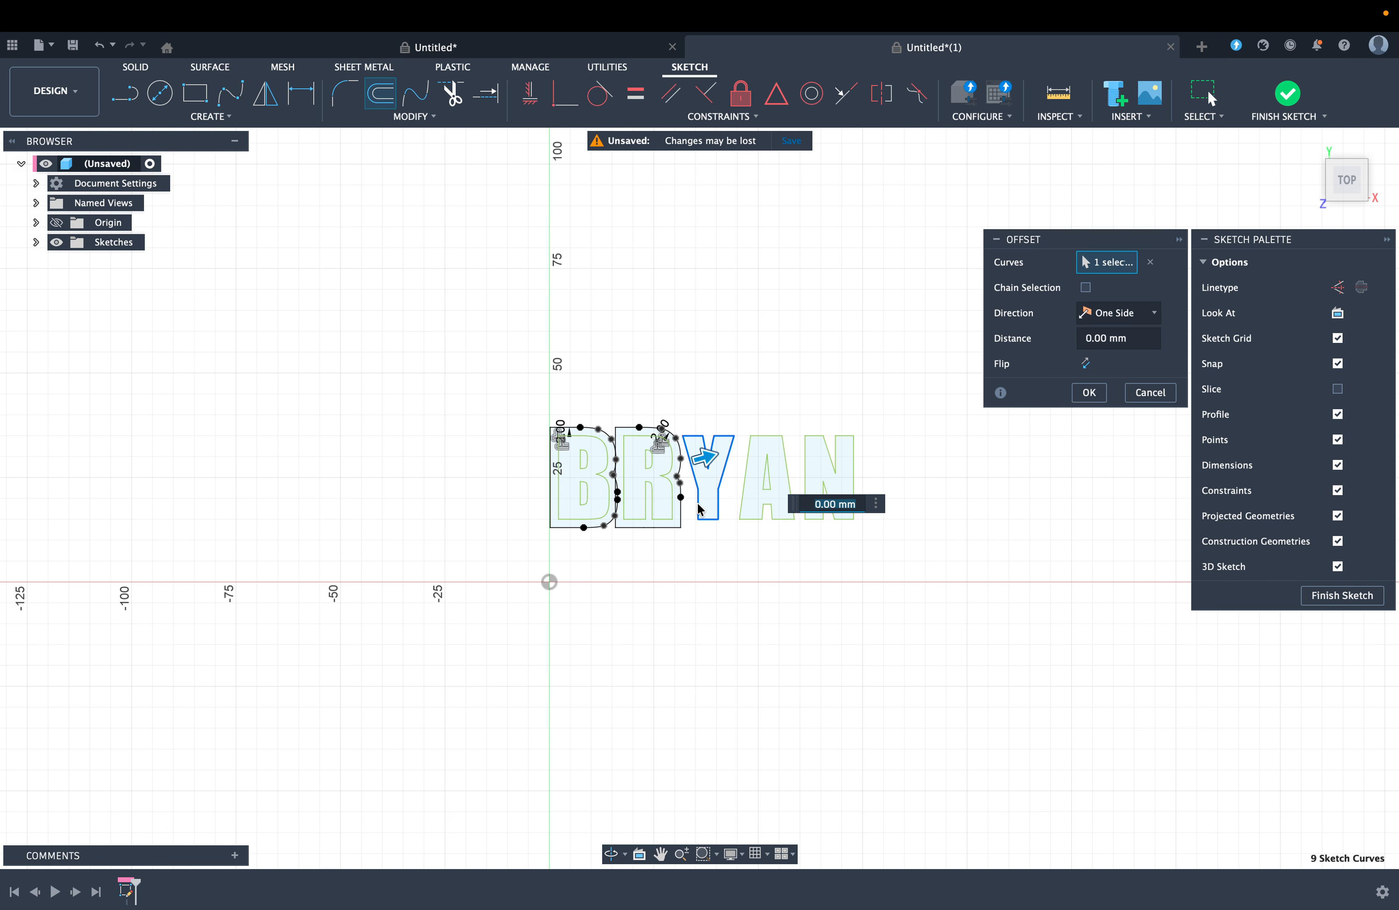
{"action": "key", "text": "Return"}
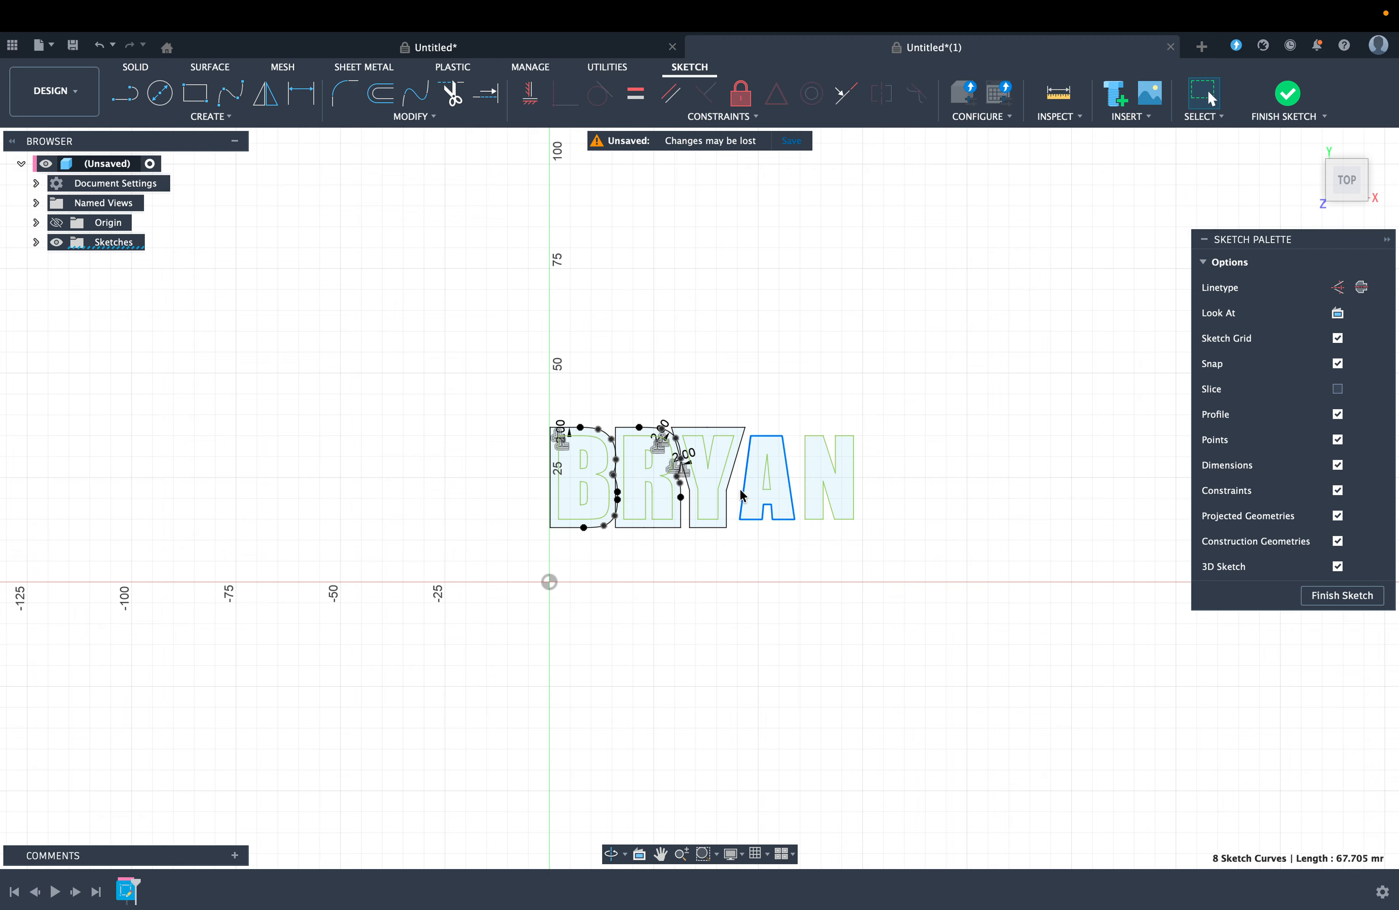
{"action": "type", "text": "o"}
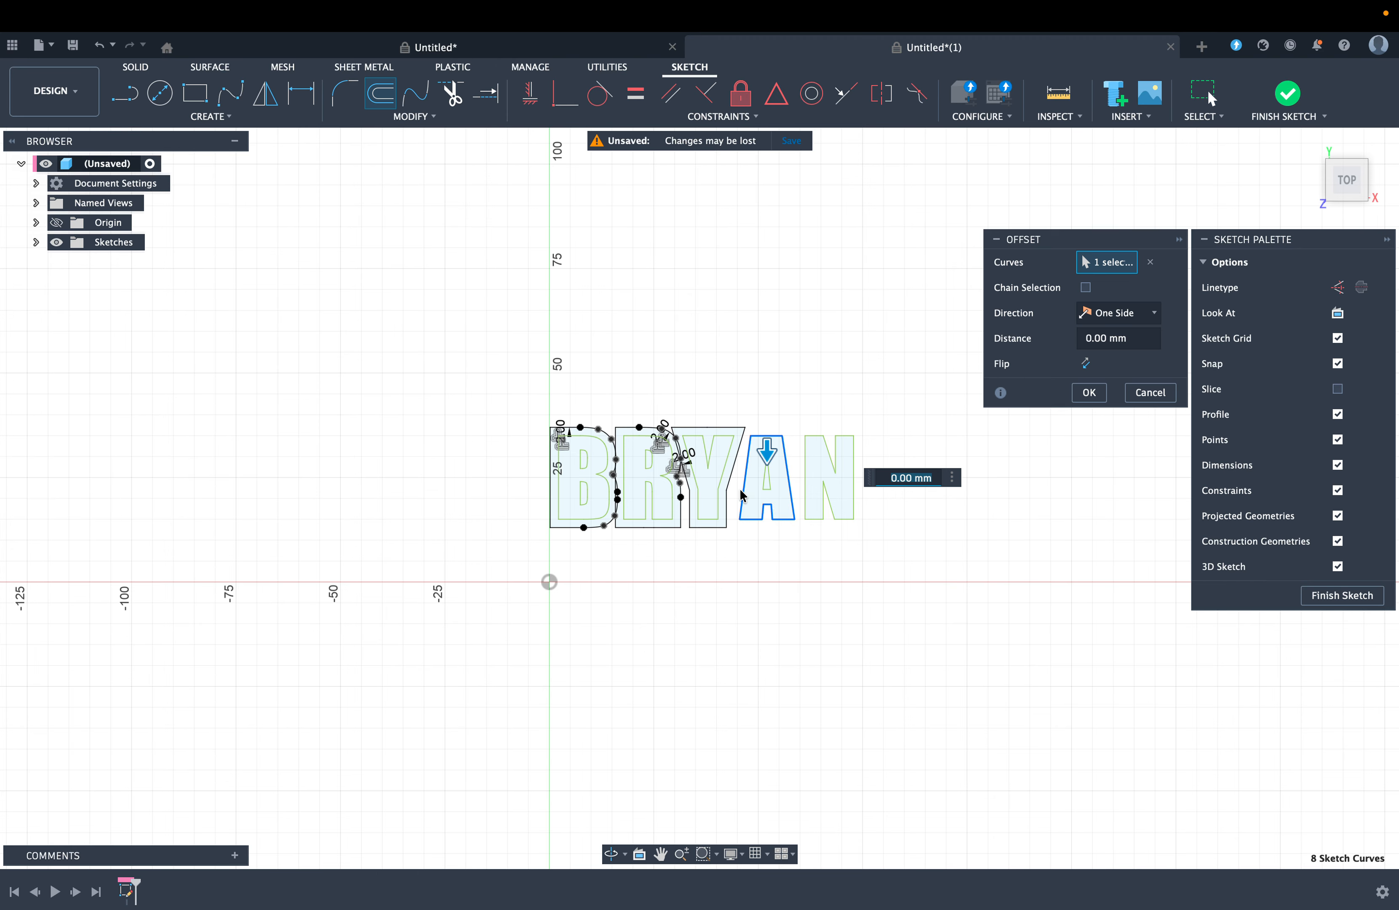
{"action": "type", "text": "-2"}
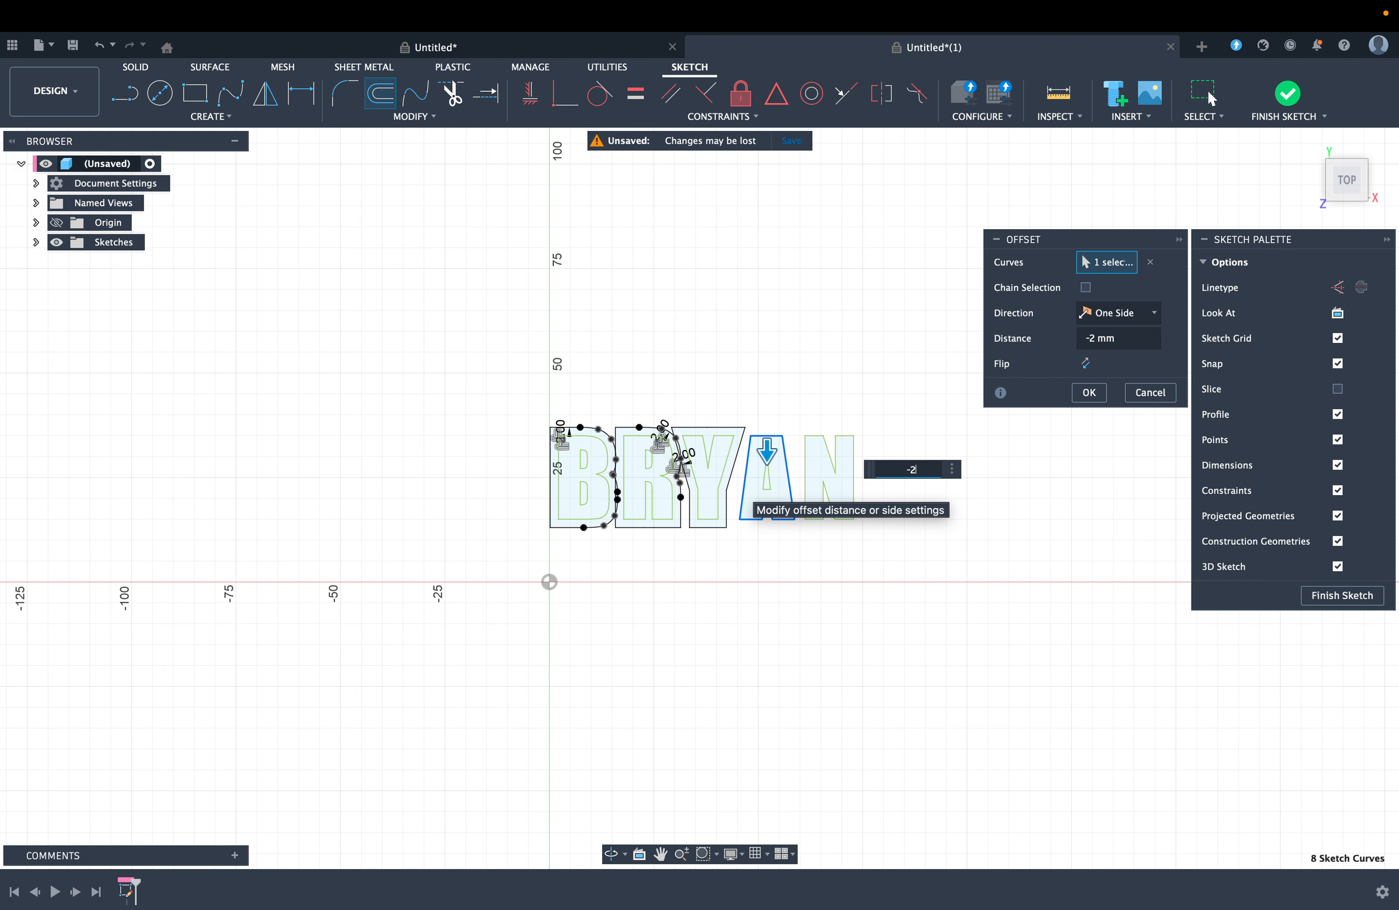
{"action": "key", "text": "Return"}
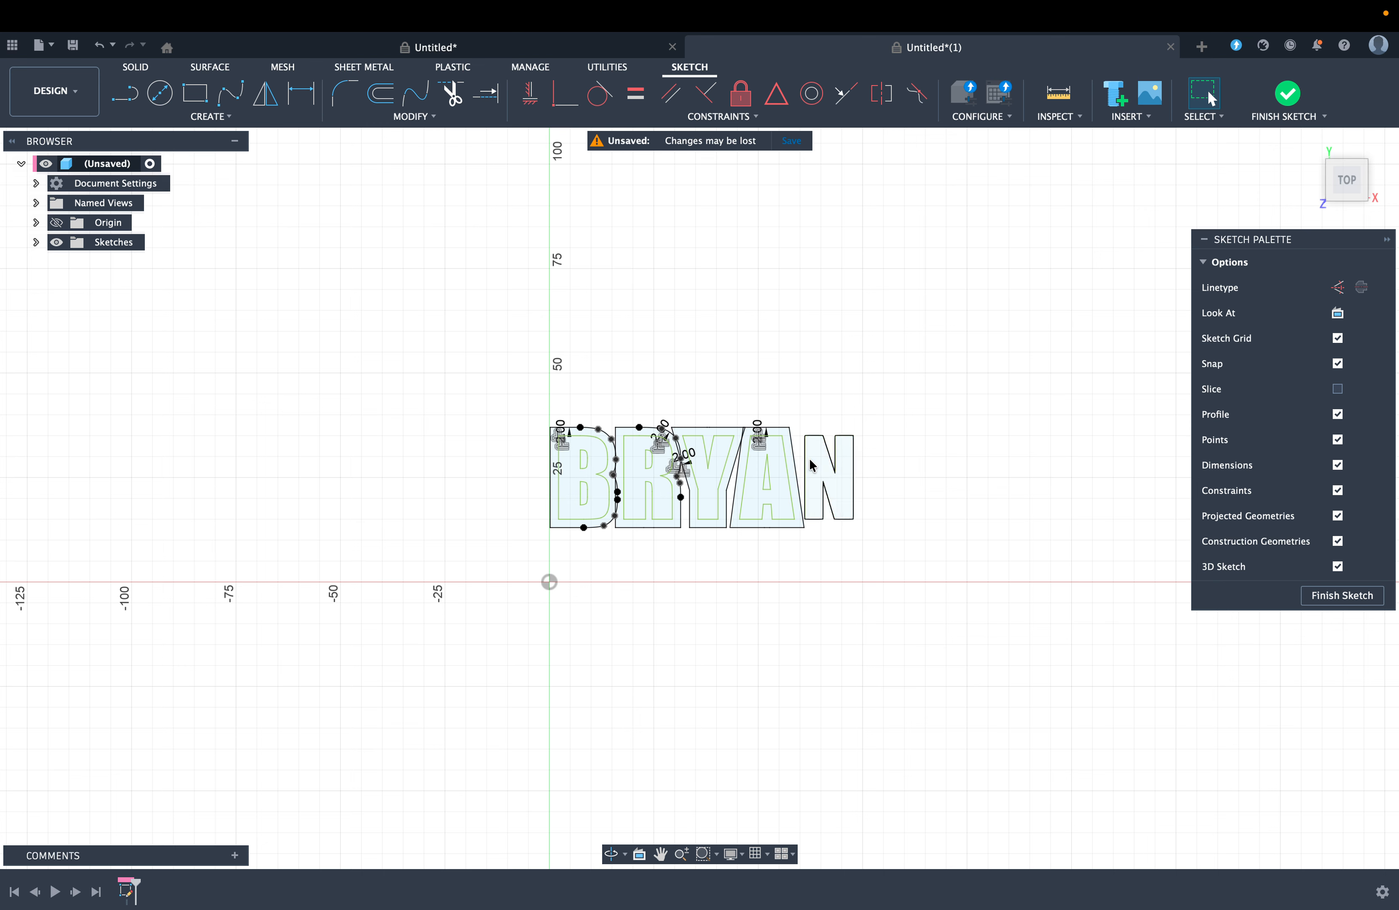
Step: Offset the outline of the last letter outward by -2 mm
{"action": "left_click", "coordinate": [809, 468]}
{"action": "double_click", "coordinate": [805, 466]}
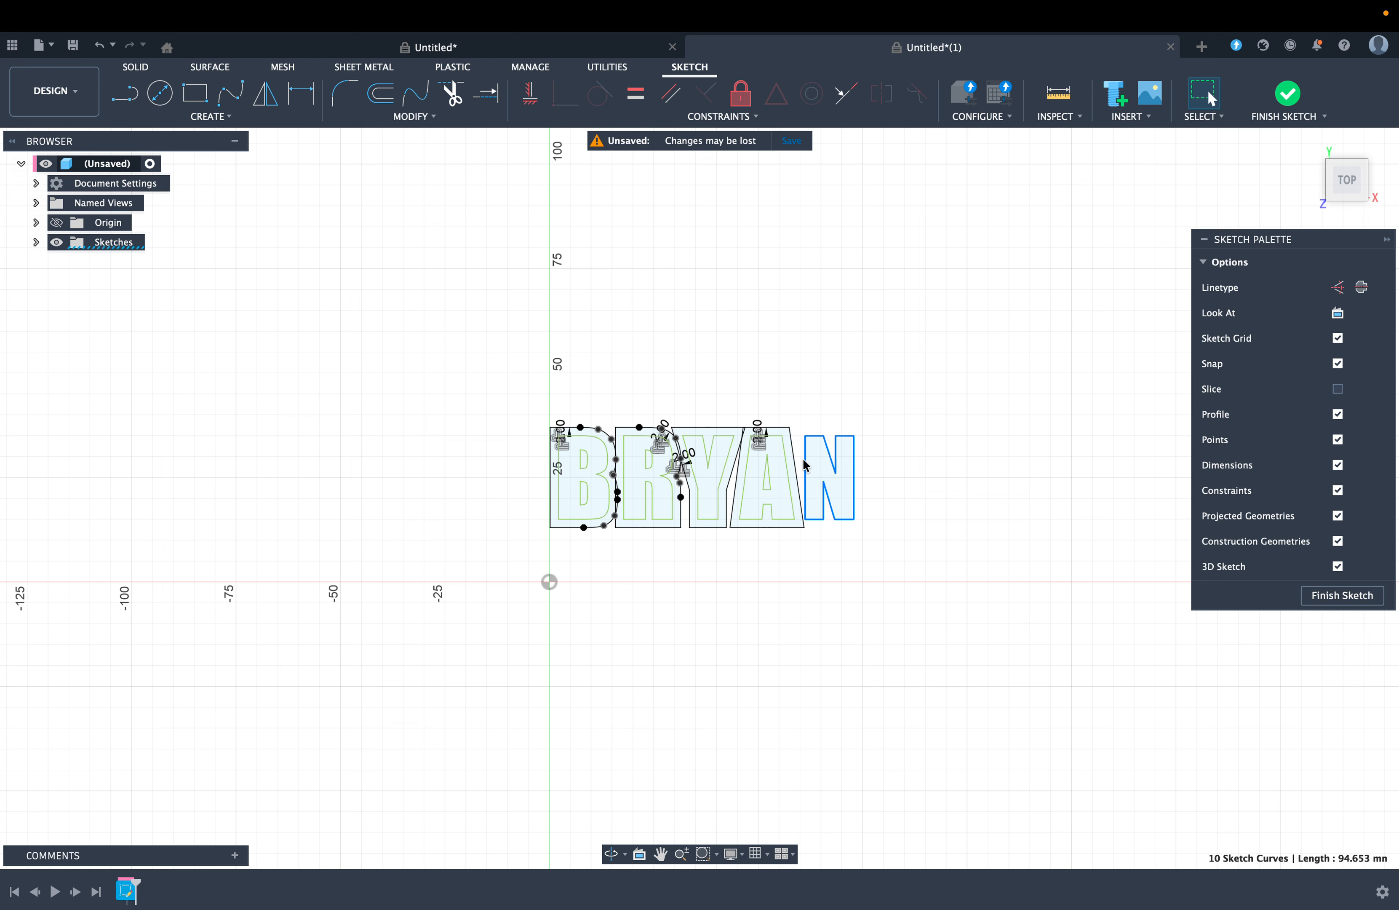
{"action": "key", "text": "o"}
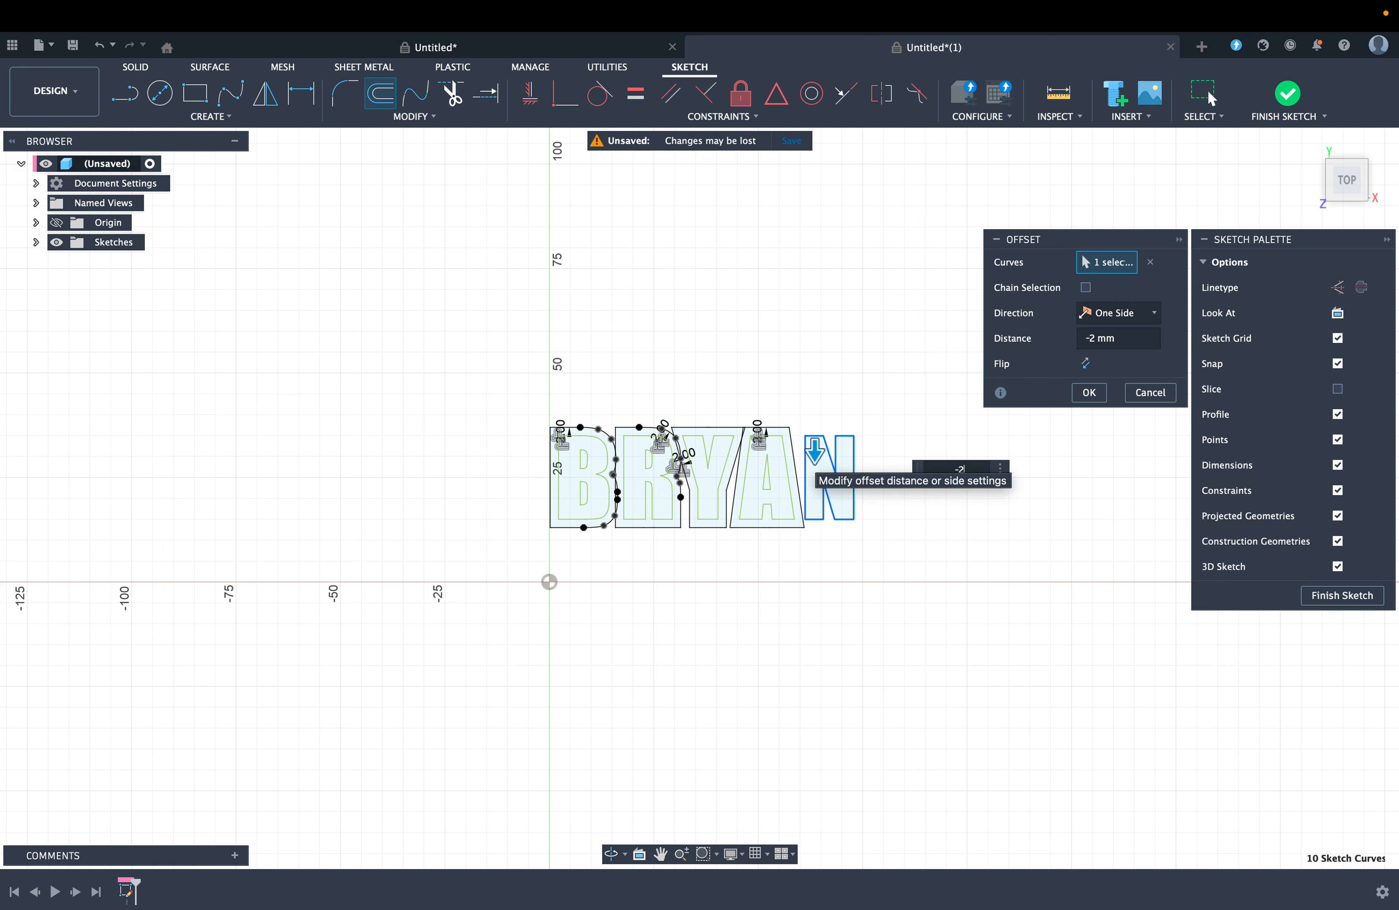
{"action": "key", "text": "Return"}
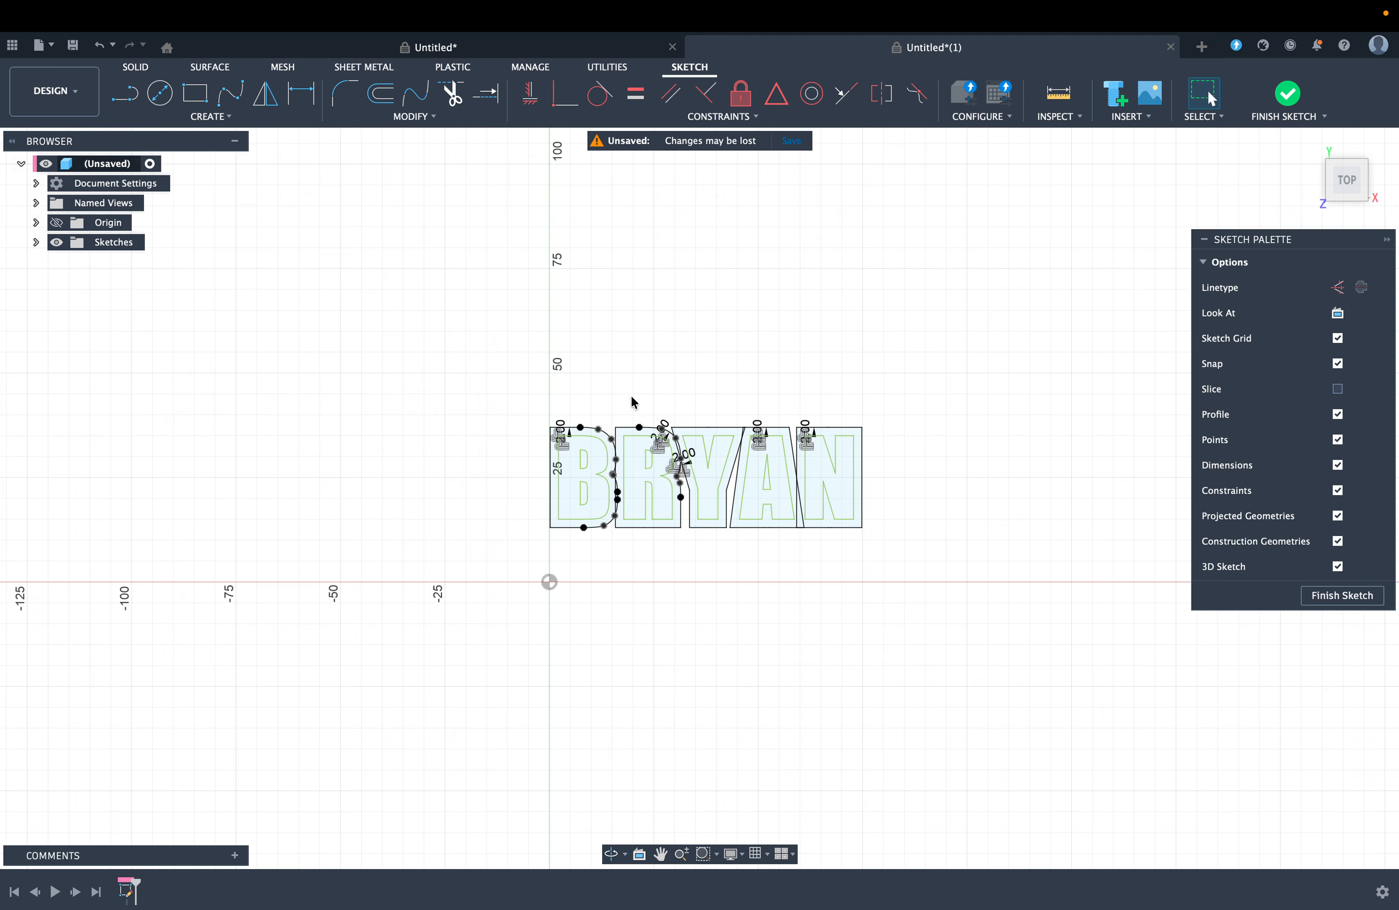
Step: Trim the upper bulge of the first letter's offset outline where it crosses into the second letter's border
{"action": "scroll", "coordinate": [729, 453], "scroll_direction": "up", "scroll_amount": 5}
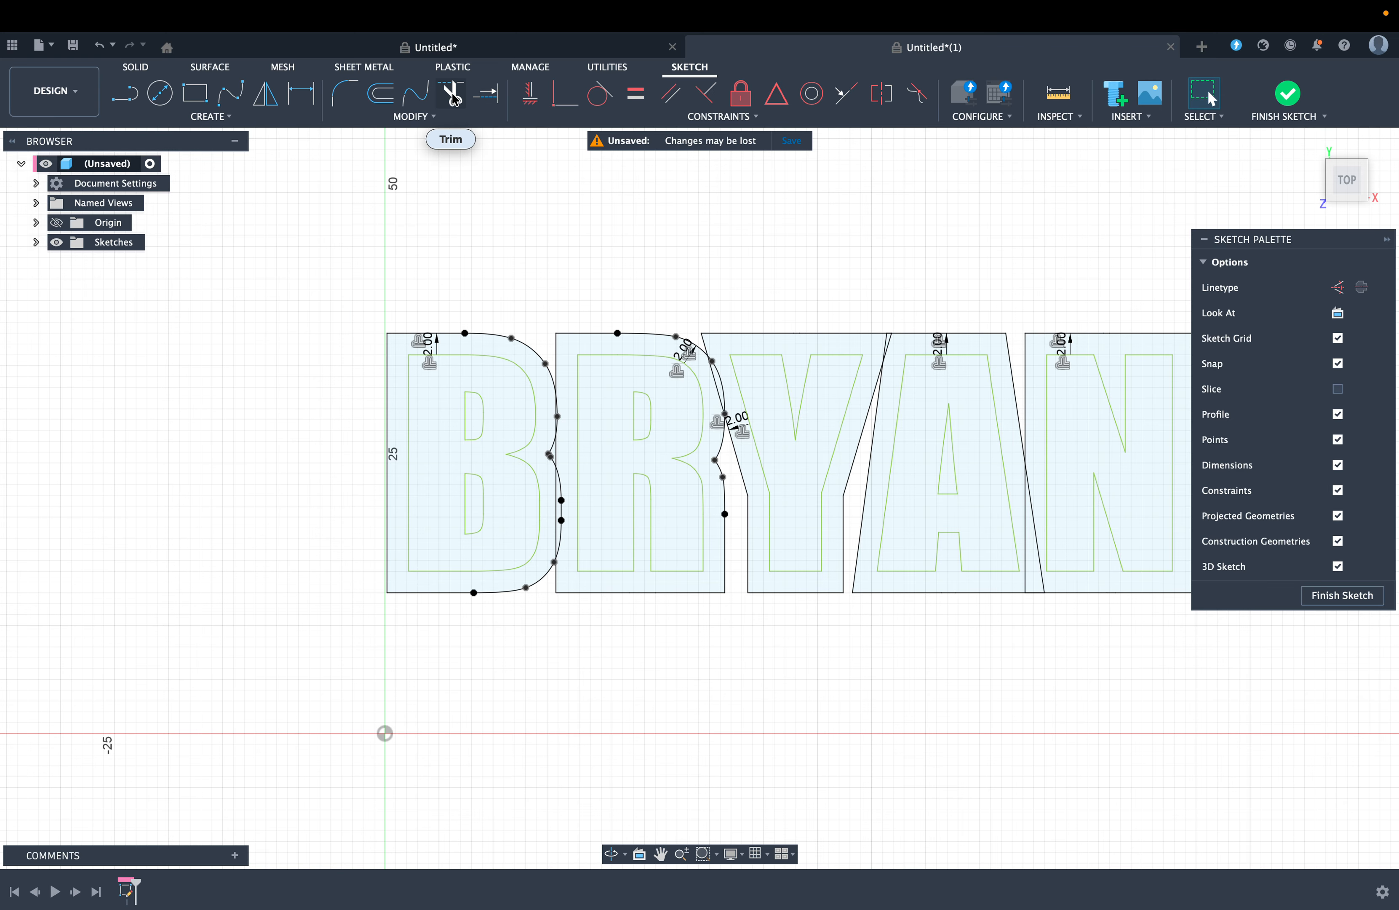
{"action": "left_click", "coordinate": [453, 97]}
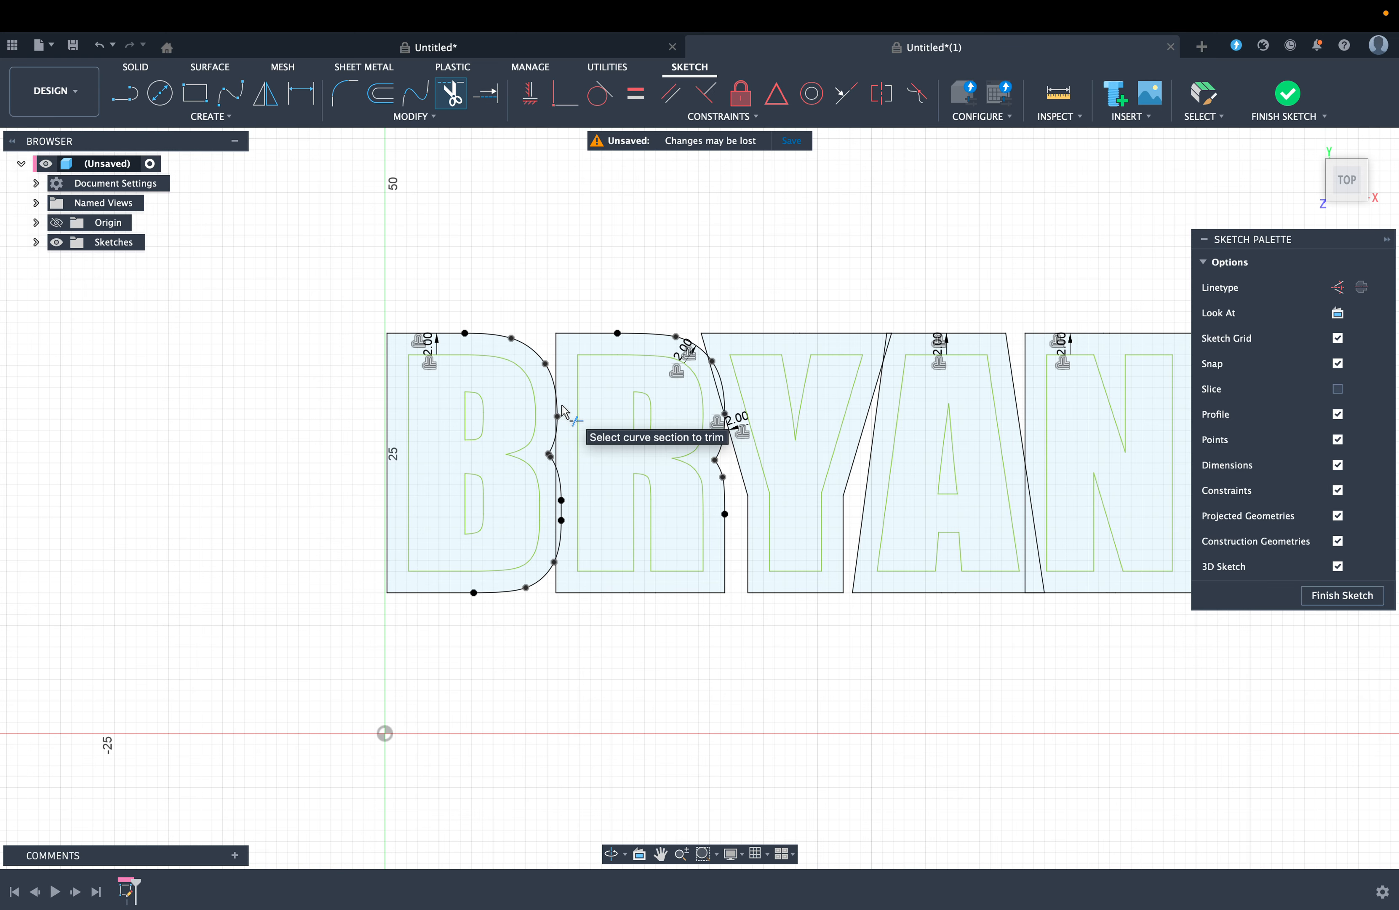
{"action": "scroll", "coordinate": [562, 407], "scroll_direction": "up", "scroll_amount": 5}
{"action": "scroll", "coordinate": [366, 337], "scroll_direction": "left", "scroll_amount": 3}
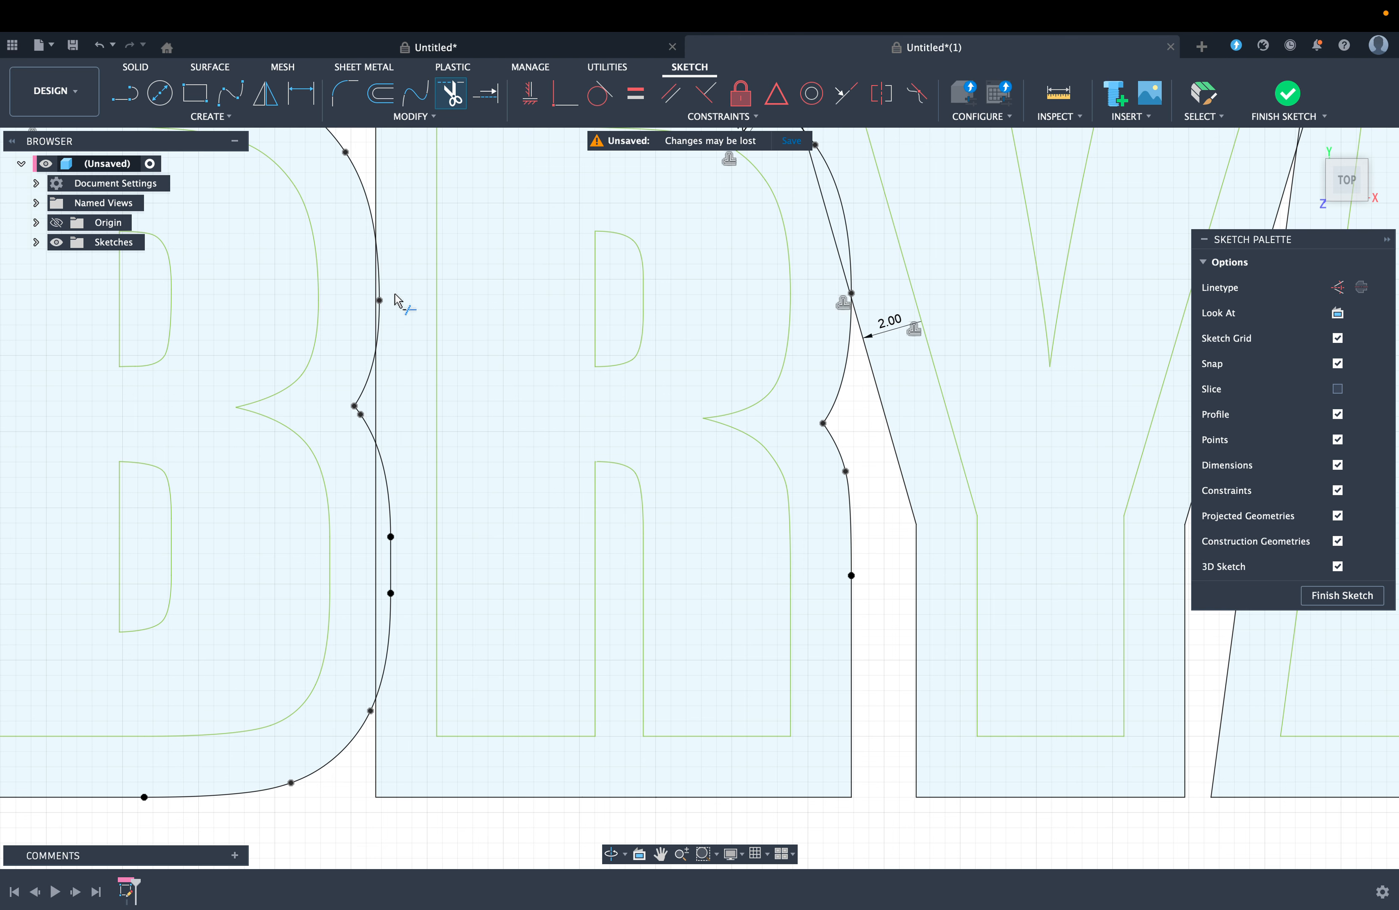
{"action": "left_click", "coordinate": [380, 289]}
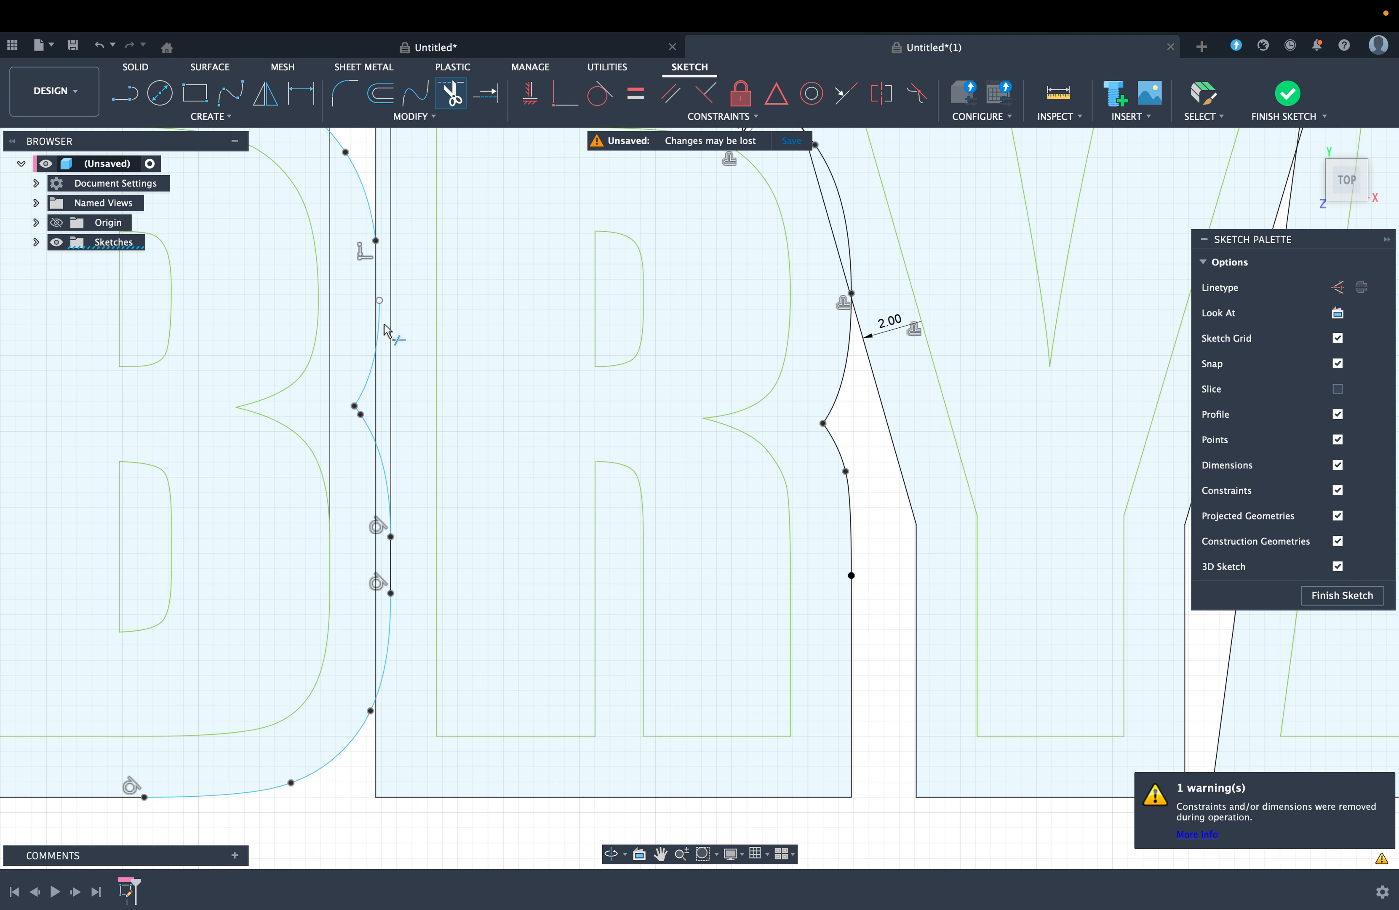
{"action": "left_click", "coordinate": [381, 330]}
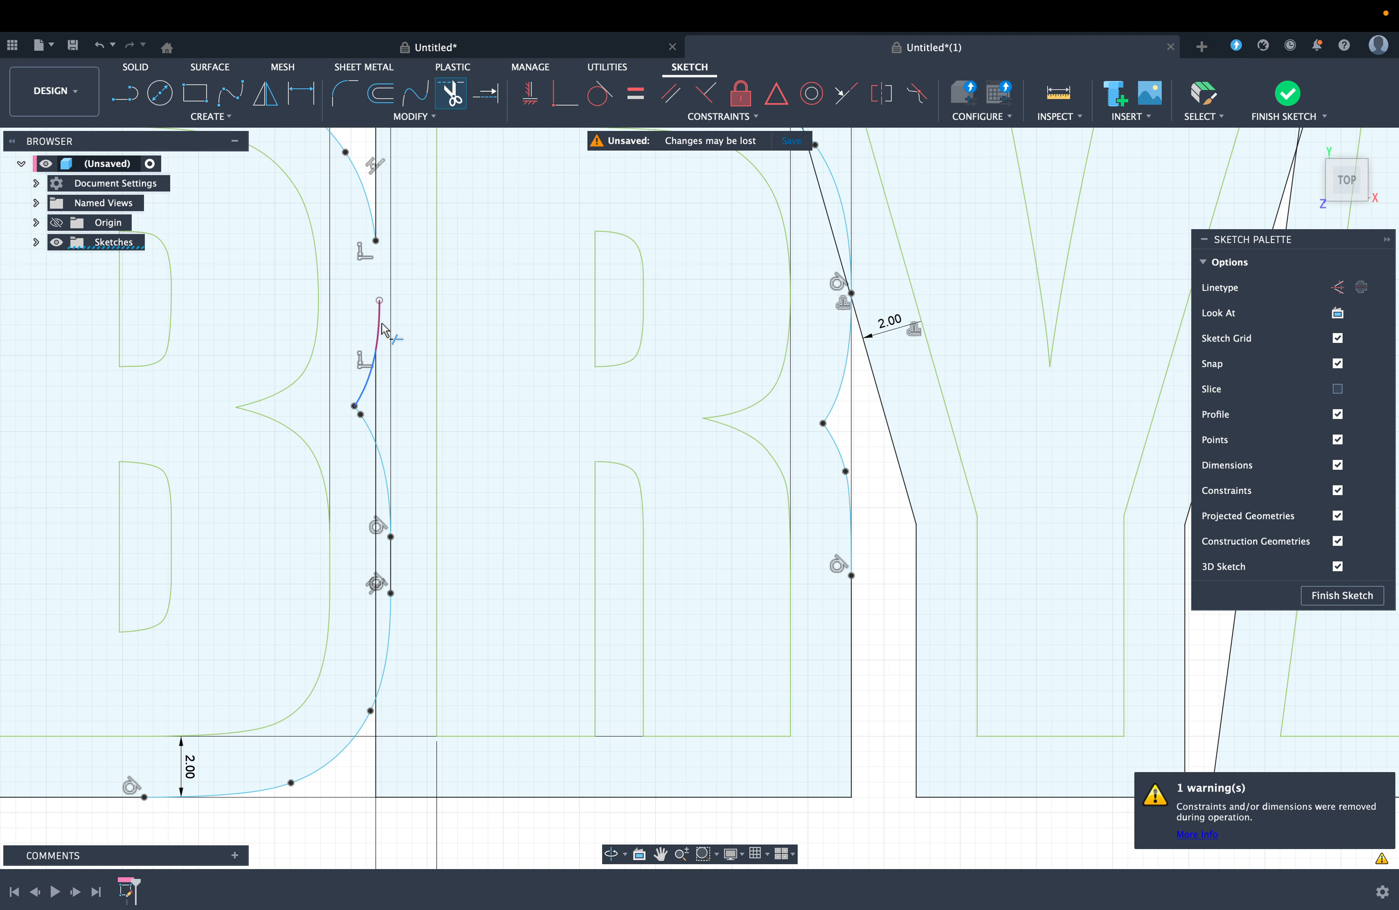
{"action": "left_click", "coordinate": [381, 329]}
Step: Try to trim the lower bulge of the first letter's offset outline where it overlaps the second letter's border
{"action": "scroll", "coordinate": [394, 584], "scroll_direction": "down", "scroll_amount": 2}
{"action": "scroll", "coordinate": [394, 584], "scroll_direction": "left", "scroll_amount": 2}
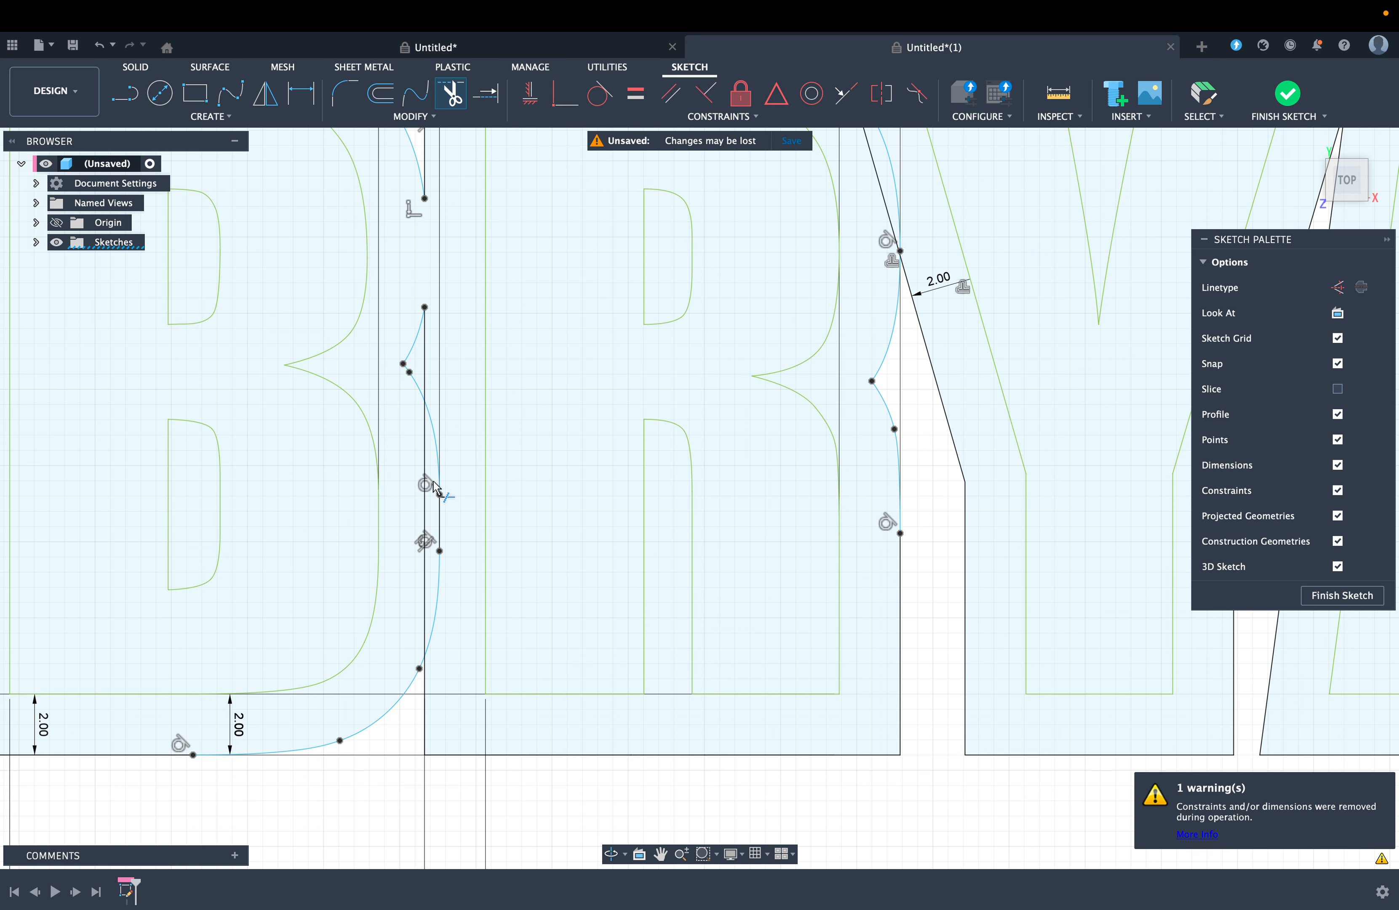
{"action": "left_click", "coordinate": [441, 492]}
{"action": "key", "text": "Escape"}
{"action": "key", "text": "ctrl+z"}
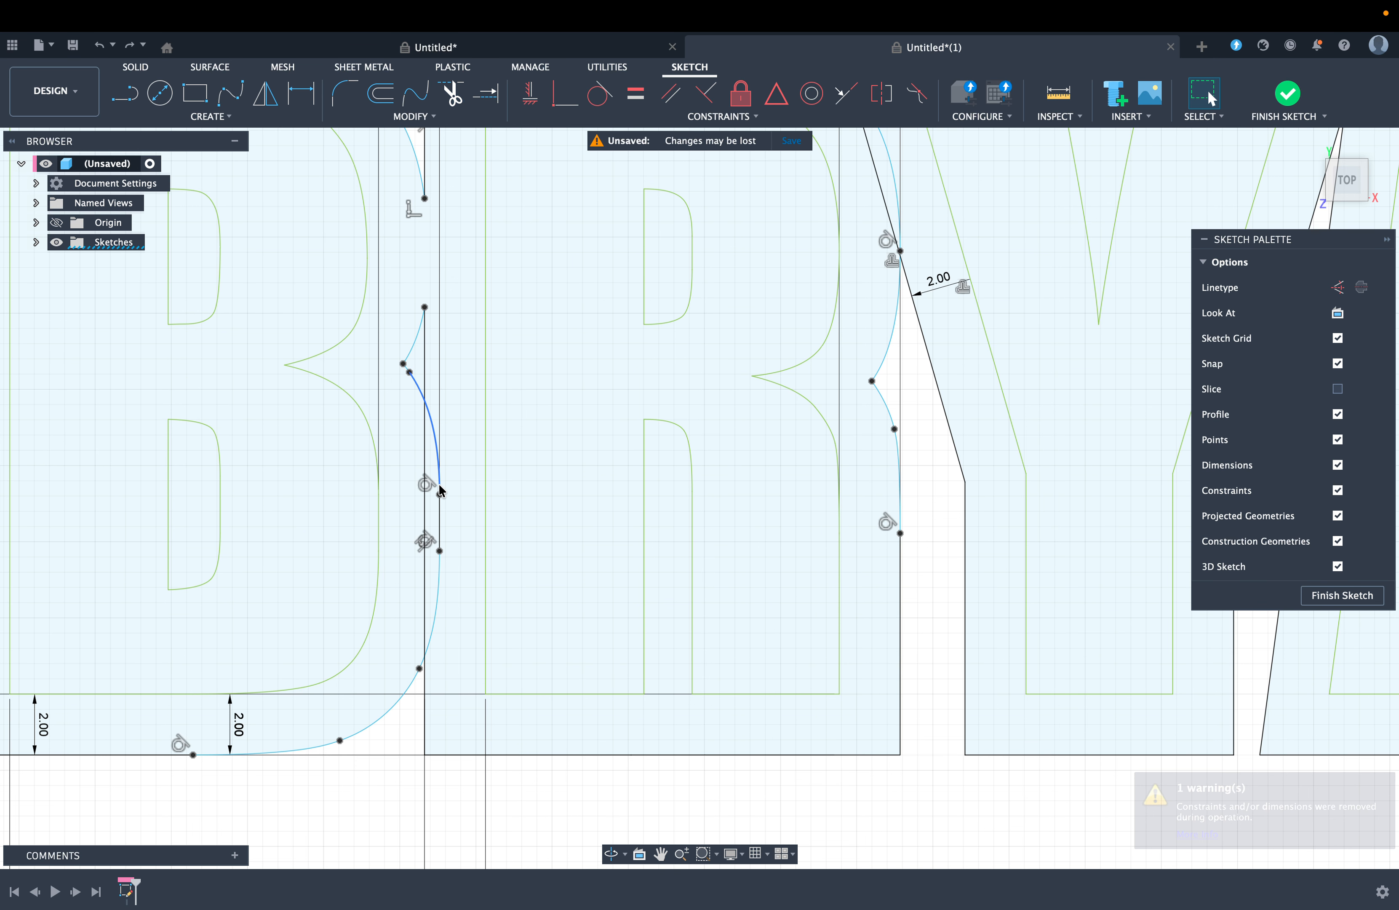
Step: Delete the horizontal 2 mm dimension above the first letter
{"action": "scroll", "coordinate": [444, 380], "scroll_direction": "down", "scroll_amount": 4}
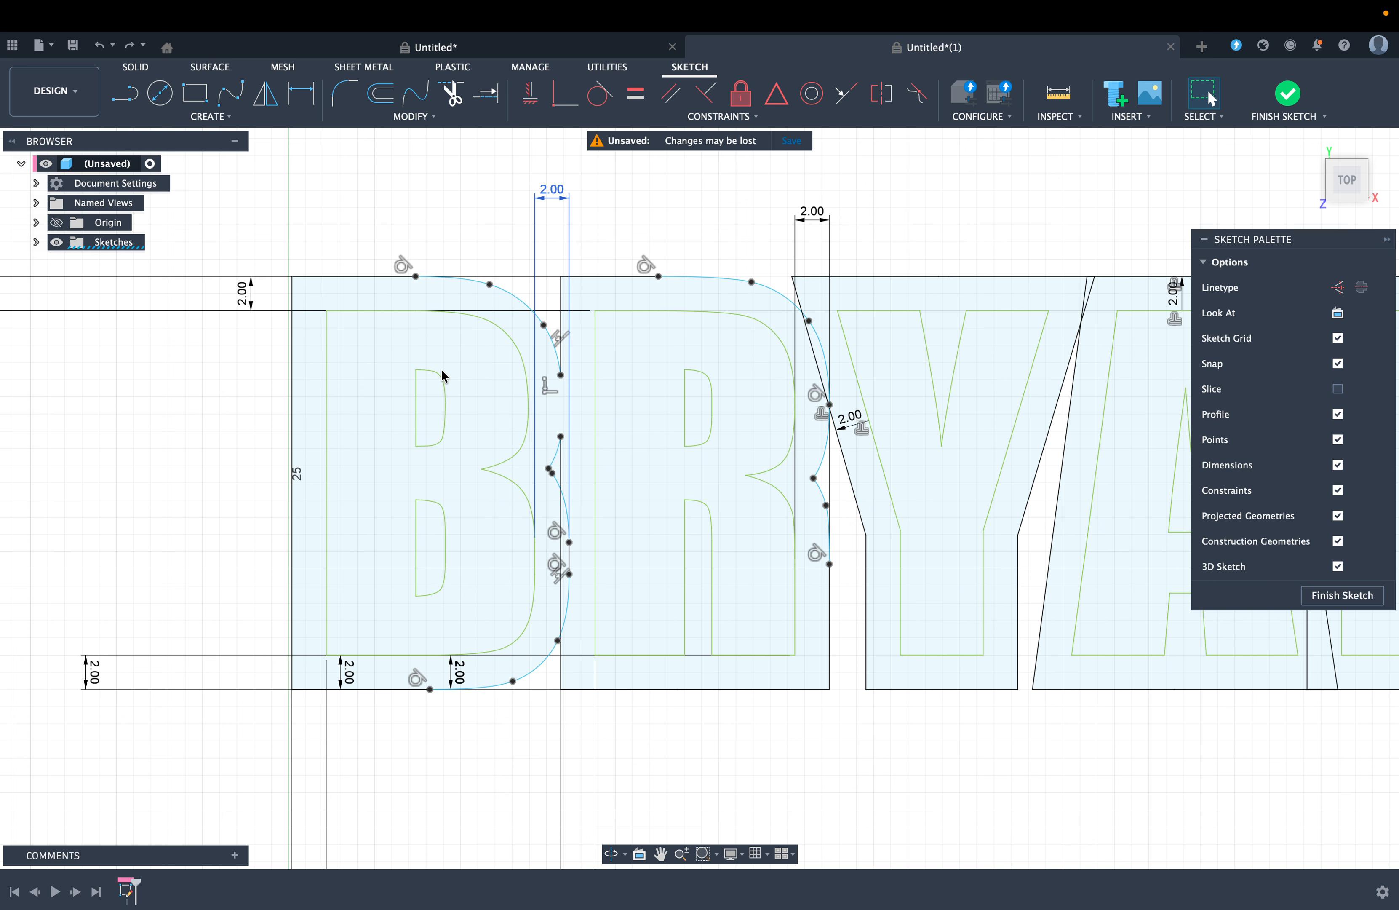
{"action": "left_click", "coordinate": [551, 190]}
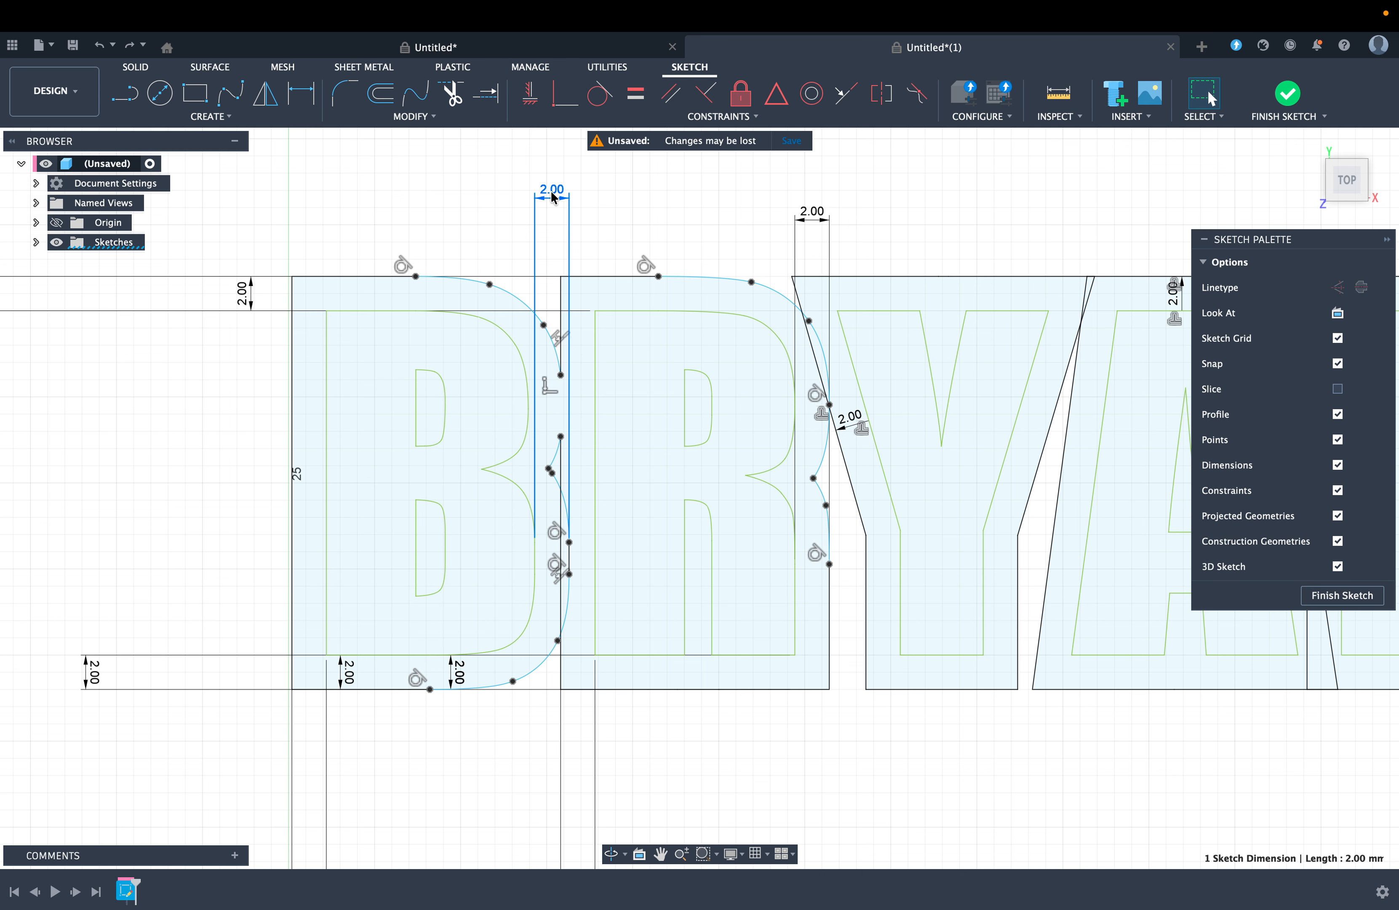
{"action": "key", "text": "Delete"}
Step: Trim the lower bulge of the first letter's offset outline and the second letter's border edge where the two overlap
{"action": "scroll", "coordinate": [564, 351], "scroll_direction": "up", "scroll_amount": 3}
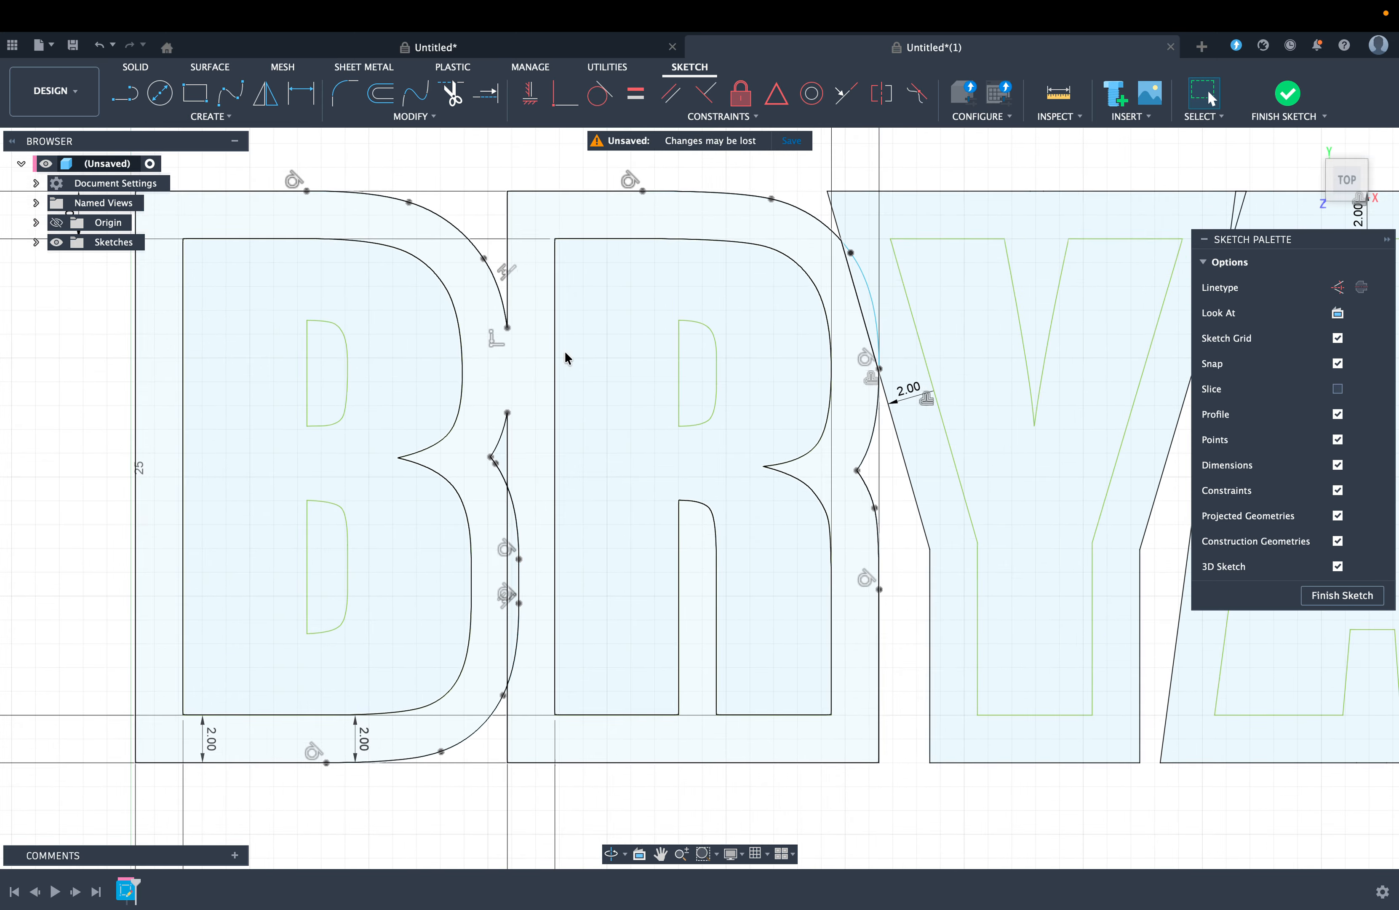
{"action": "scroll", "coordinate": [565, 353], "scroll_direction": "up", "scroll_amount": 2}
{"action": "left_click", "coordinate": [454, 88]}
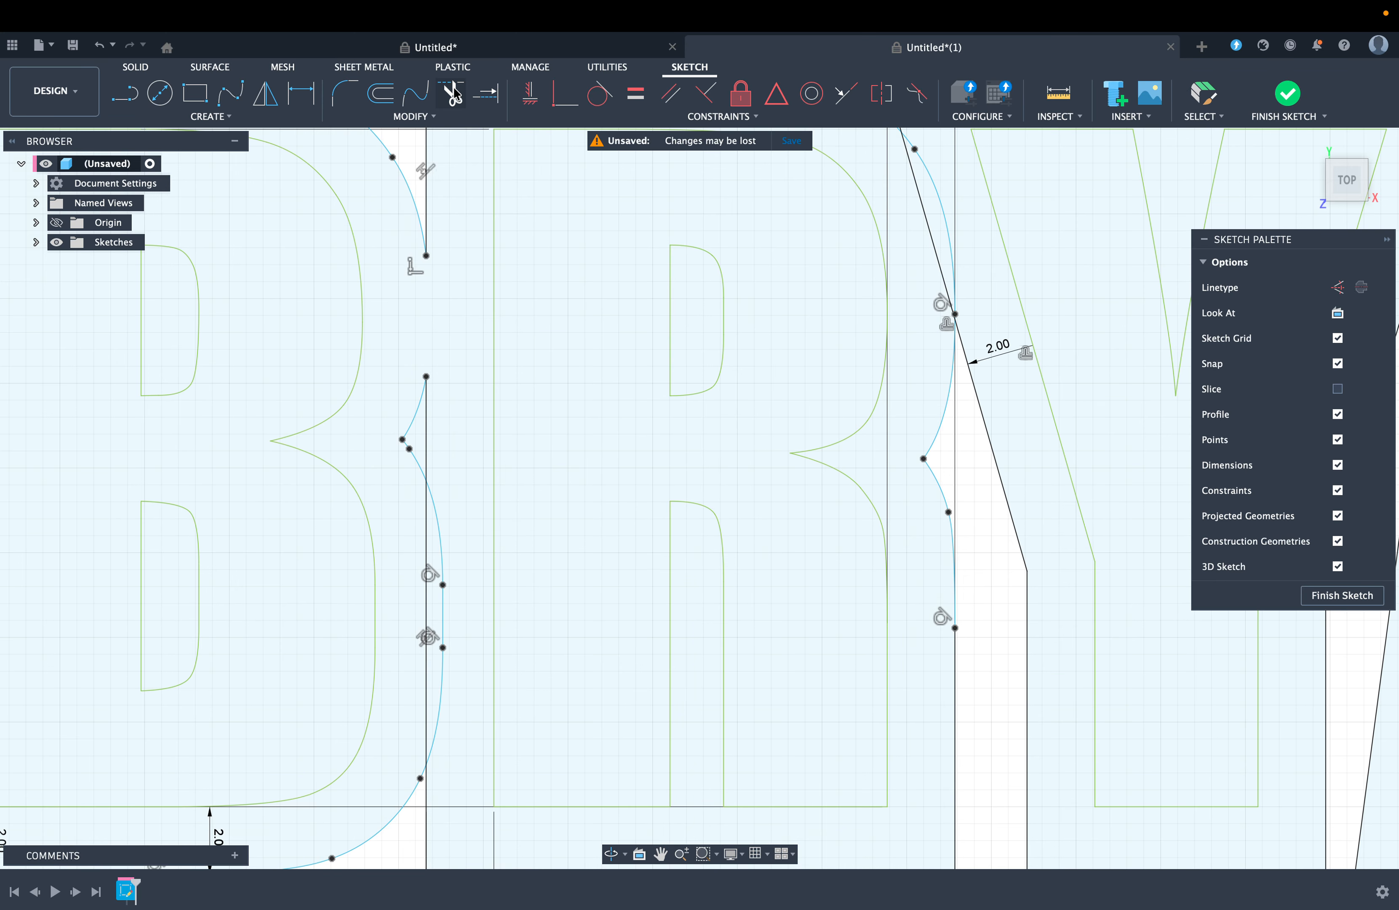
{"action": "left_click", "coordinate": [438, 525]}
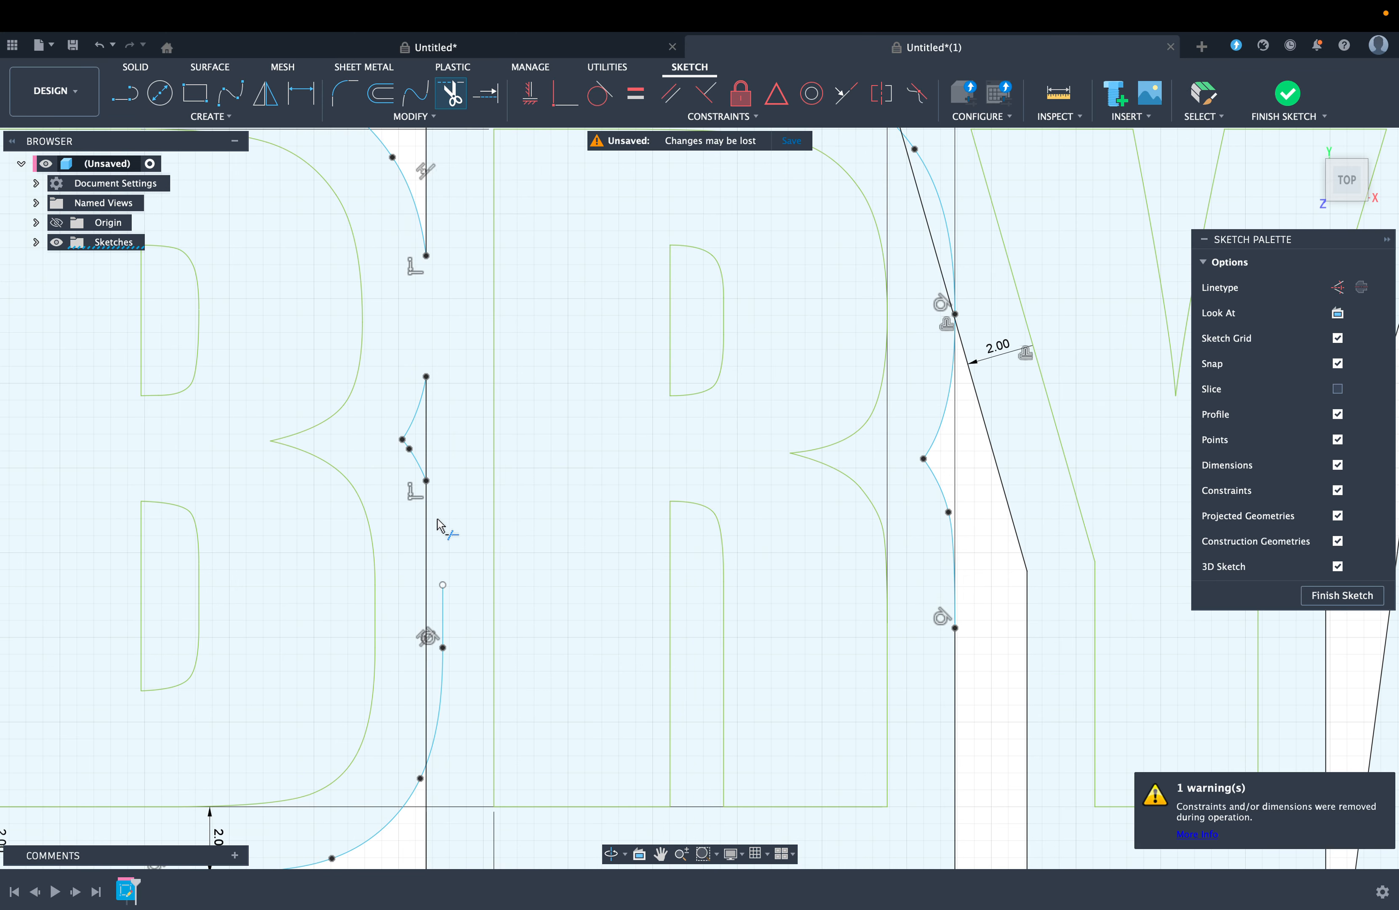
{"action": "left_click", "coordinate": [437, 728]}
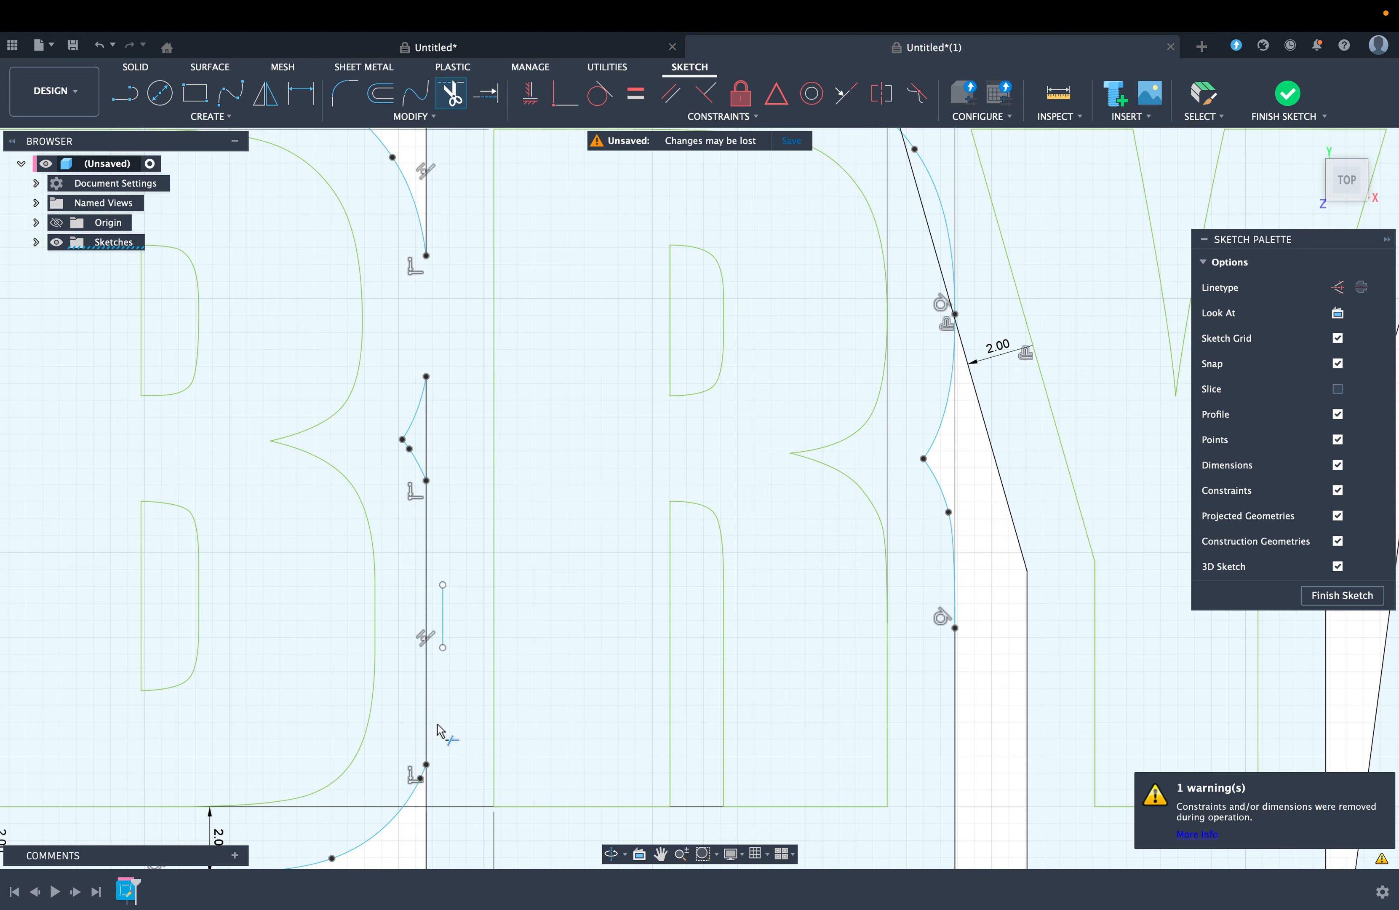
{"action": "left_click", "coordinate": [444, 618]}
{"action": "left_click", "coordinate": [427, 567]}
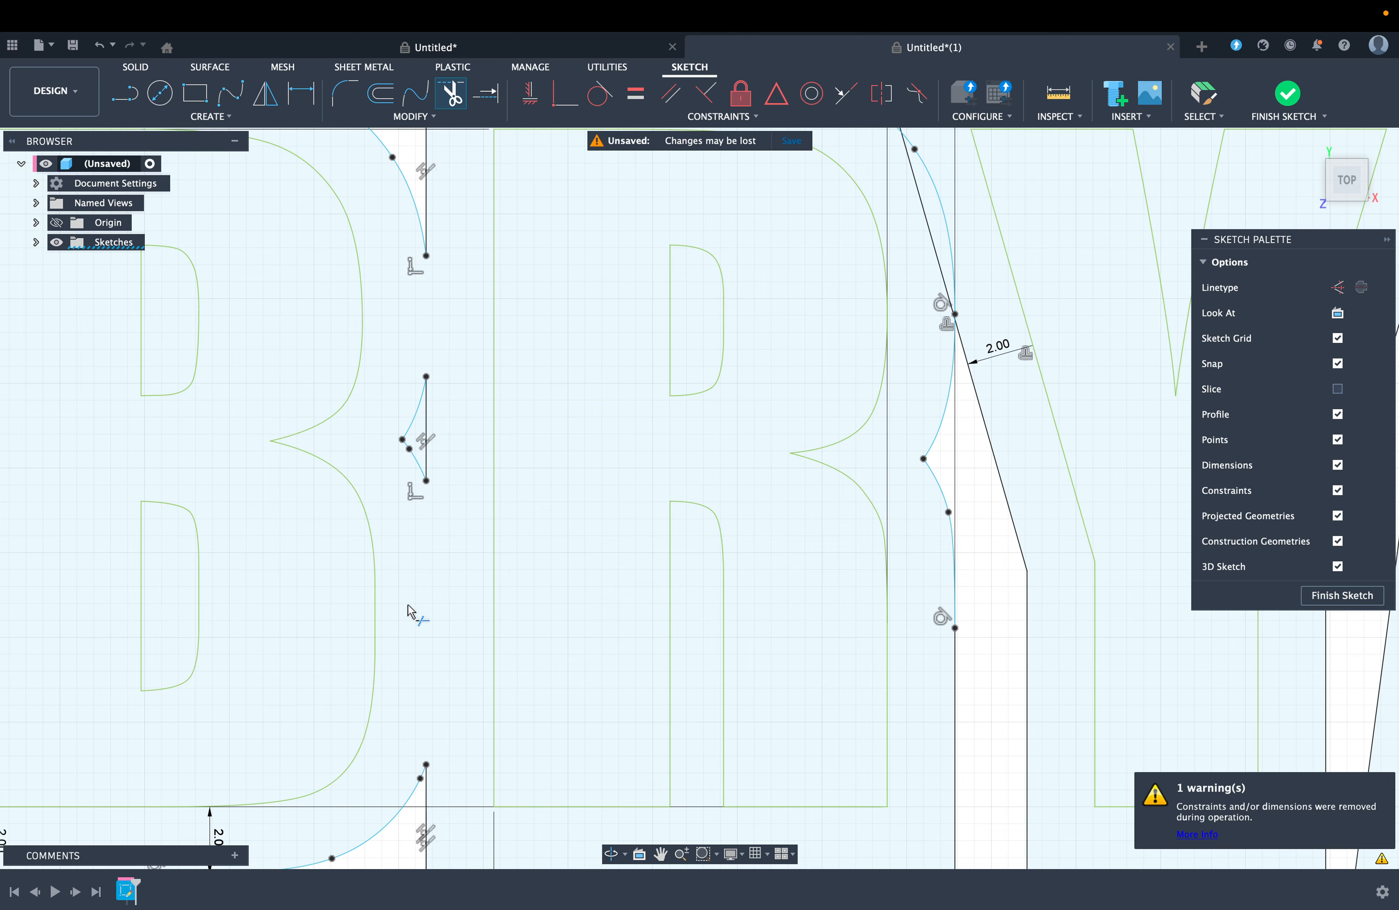
Step: Trim the overlapping curve and slanted line between the second and third letters' borders so their outlines merge at the crossing points
{"action": "scroll", "coordinate": [408, 605], "scroll_direction": "down", "scroll_amount": 3}
{"action": "scroll", "coordinate": [878, 331], "scroll_direction": "up", "scroll_amount": 5}
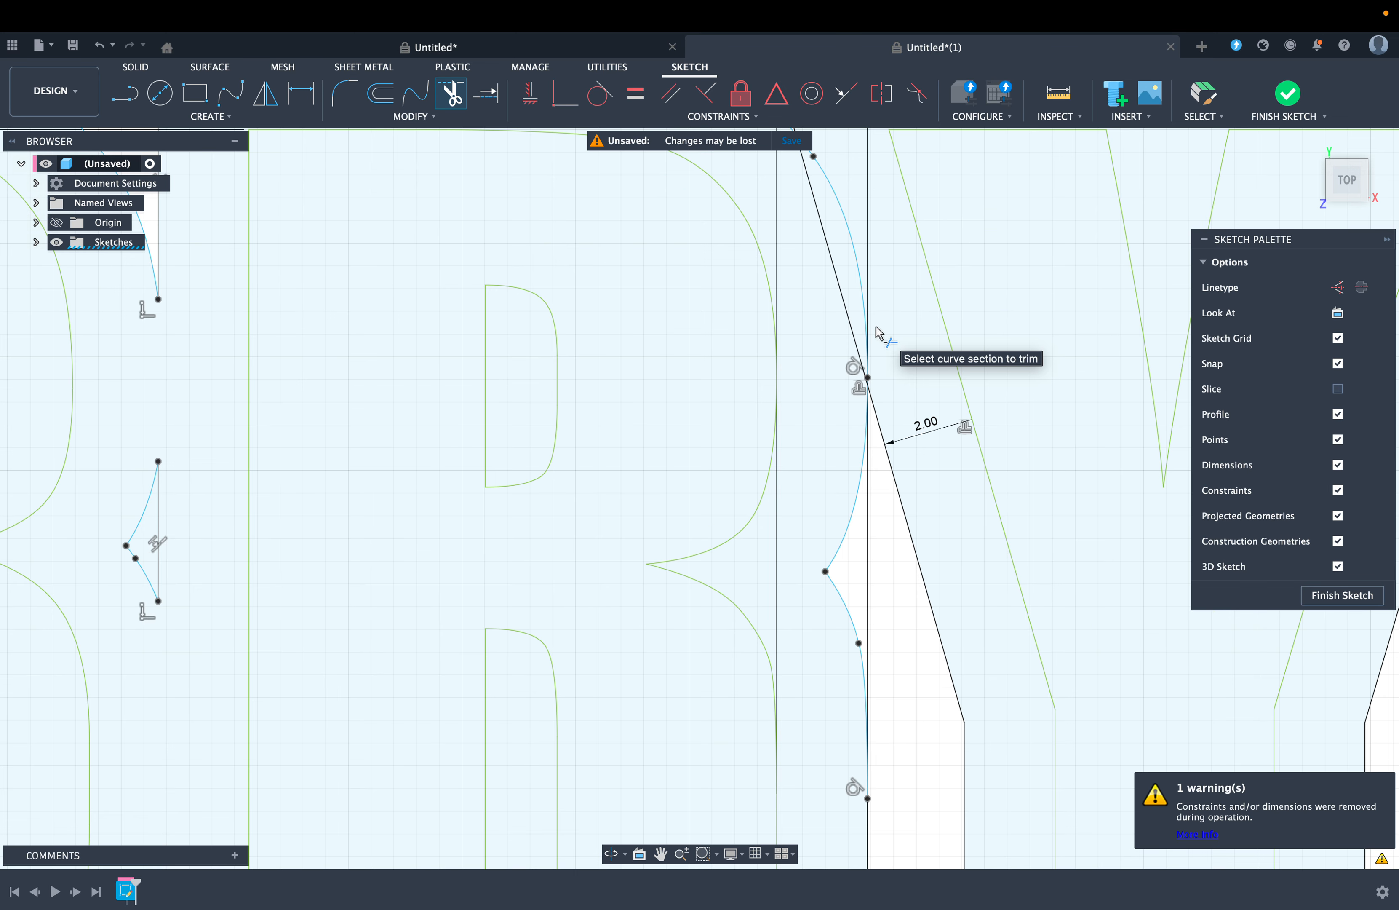
{"action": "scroll", "coordinate": [702, 351], "scroll_direction": "down", "scroll_amount": 3}
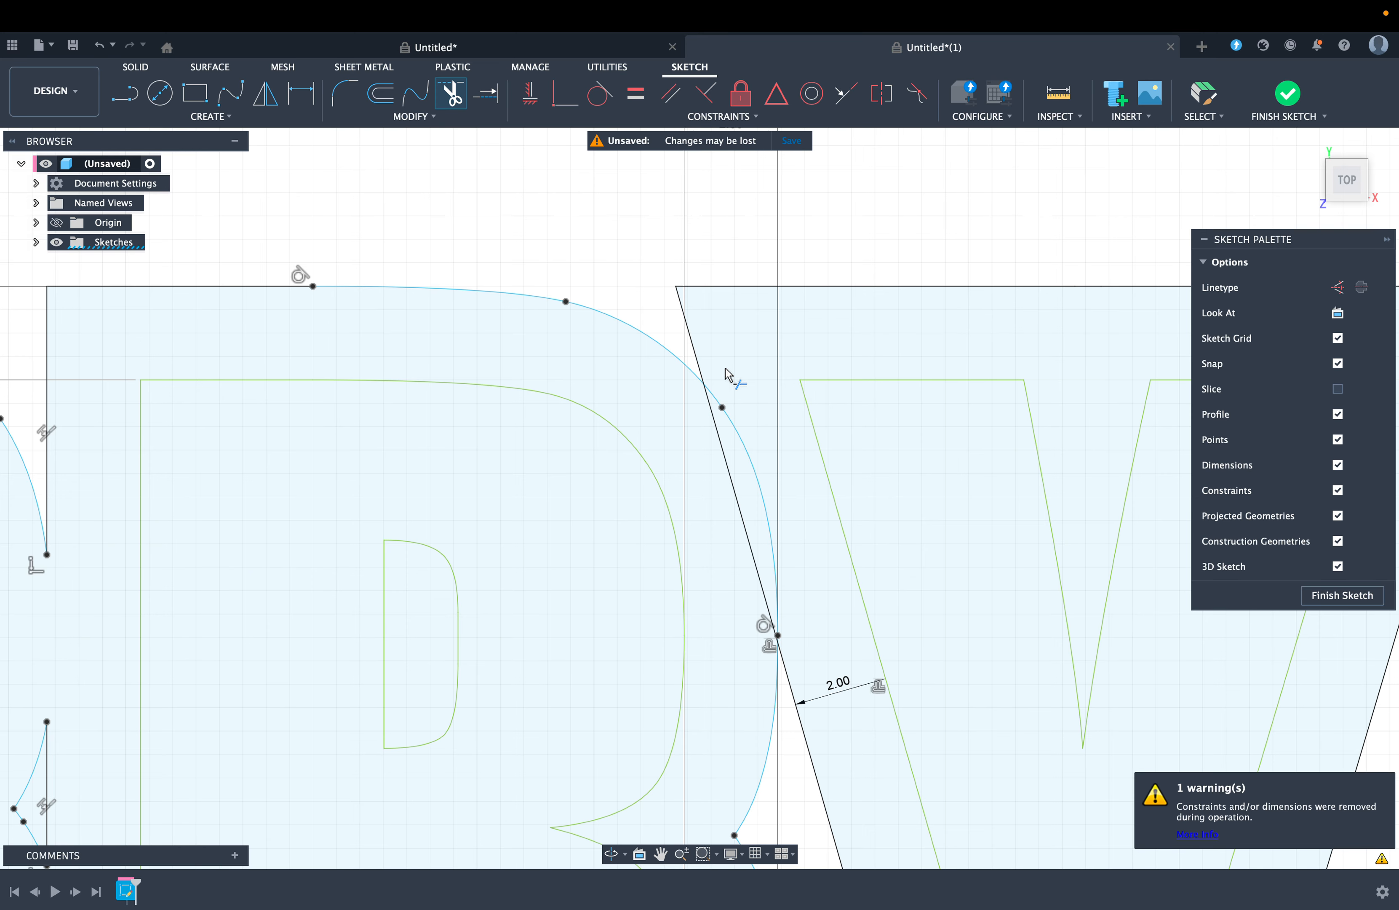
{"action": "left_click", "coordinate": [746, 439]}
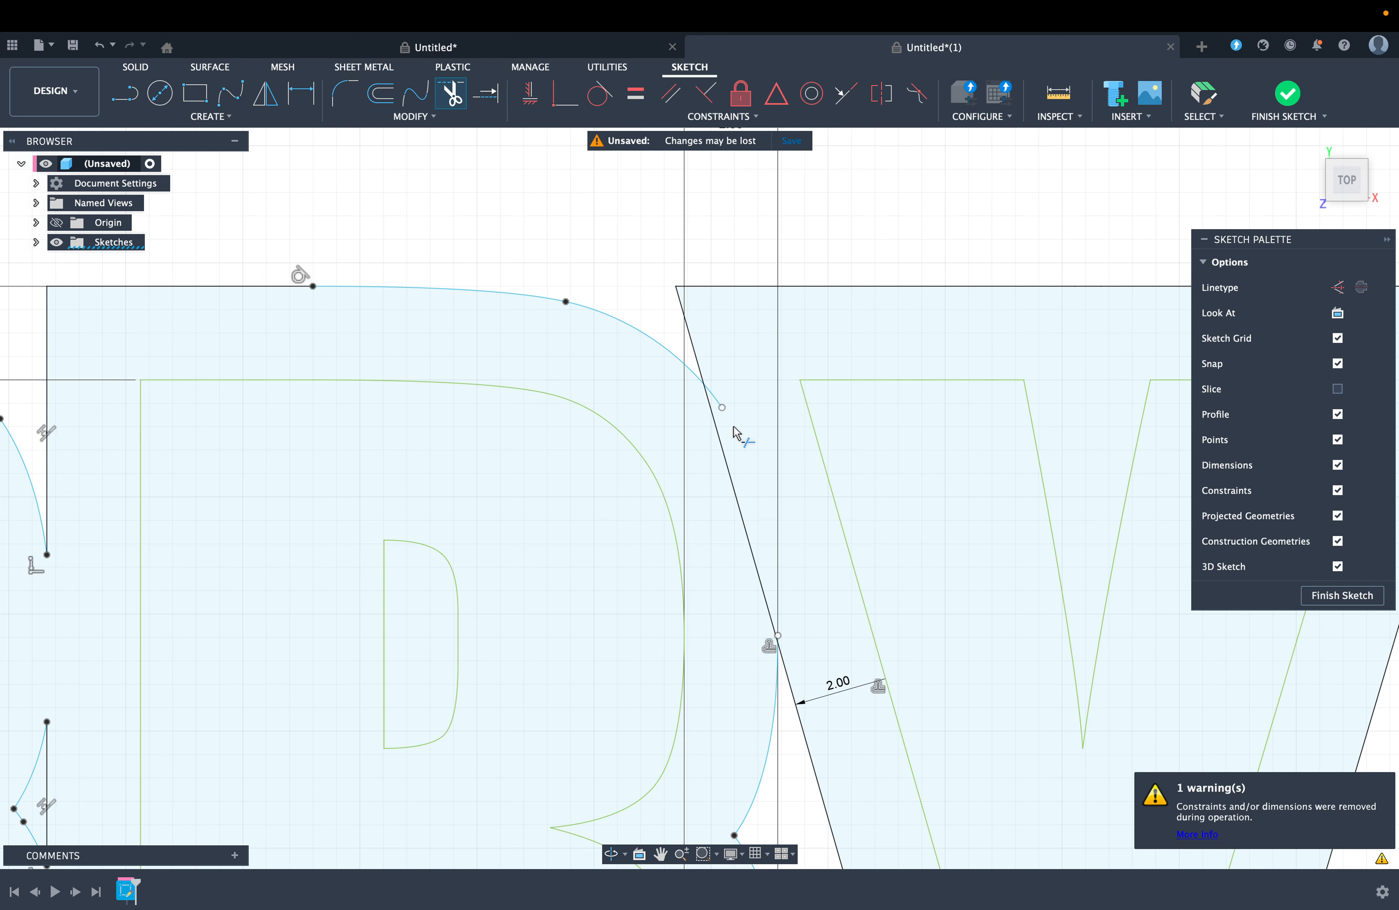
{"action": "left_click", "coordinate": [732, 482]}
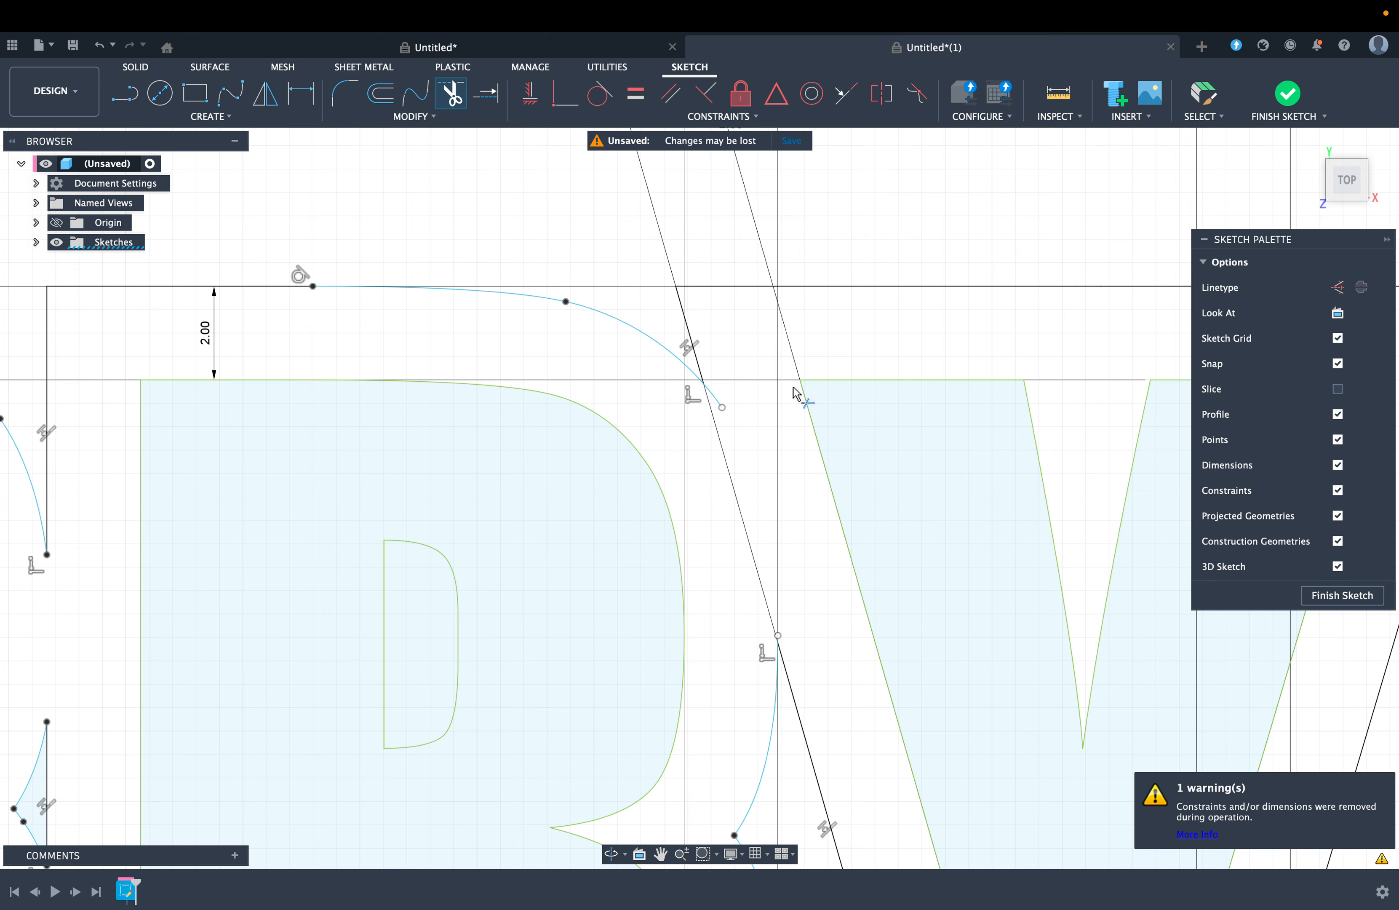
{"action": "left_click", "coordinate": [715, 403]}
{"action": "scroll", "coordinate": [708, 600], "scroll_direction": "up", "scroll_amount": 6}
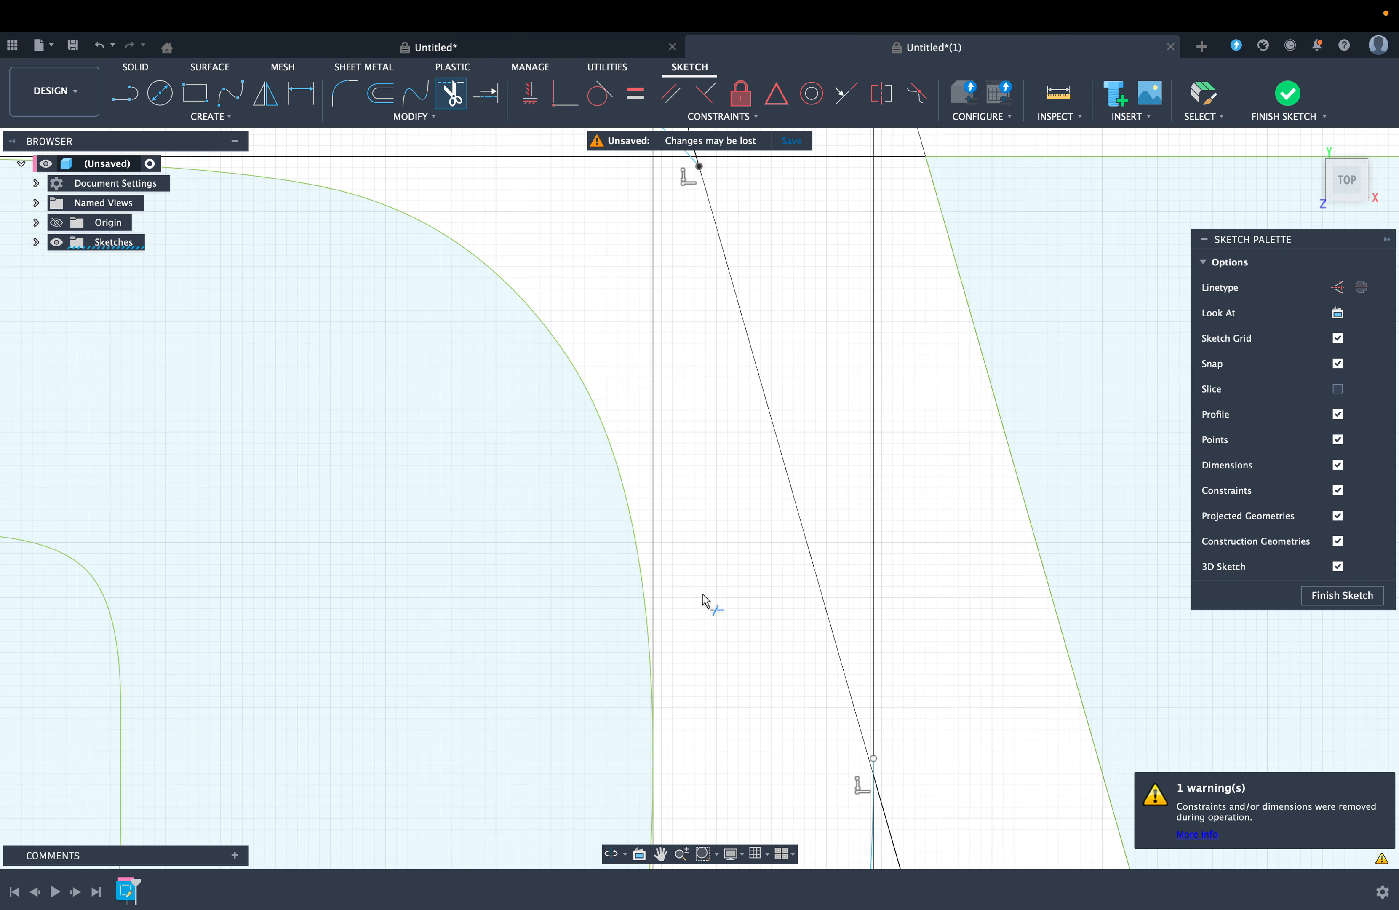
{"action": "left_click", "coordinate": [845, 658]}
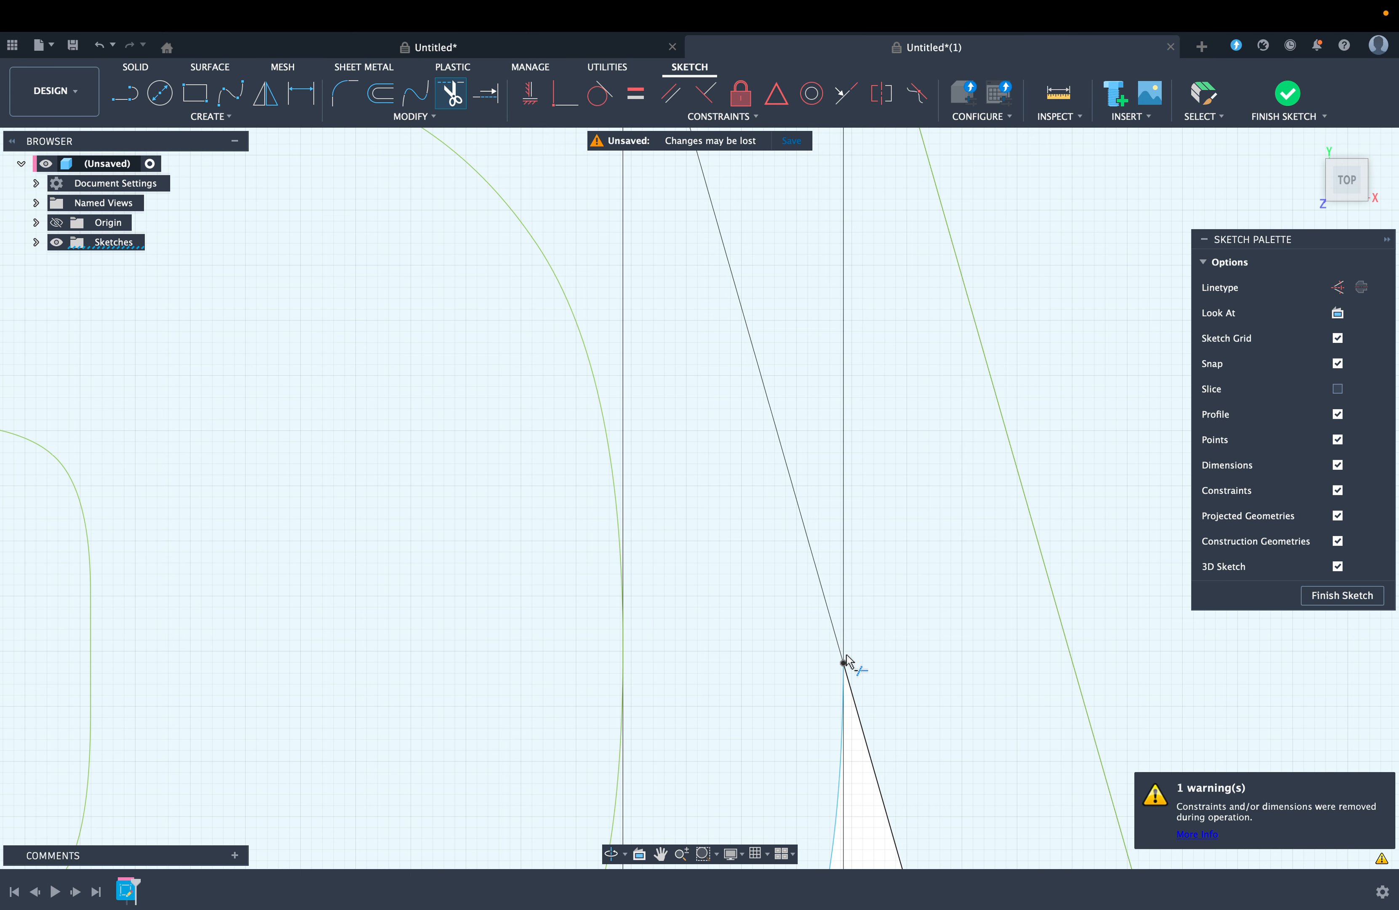
{"action": "scroll", "coordinate": [838, 547], "scroll_direction": "down", "scroll_amount": 6}
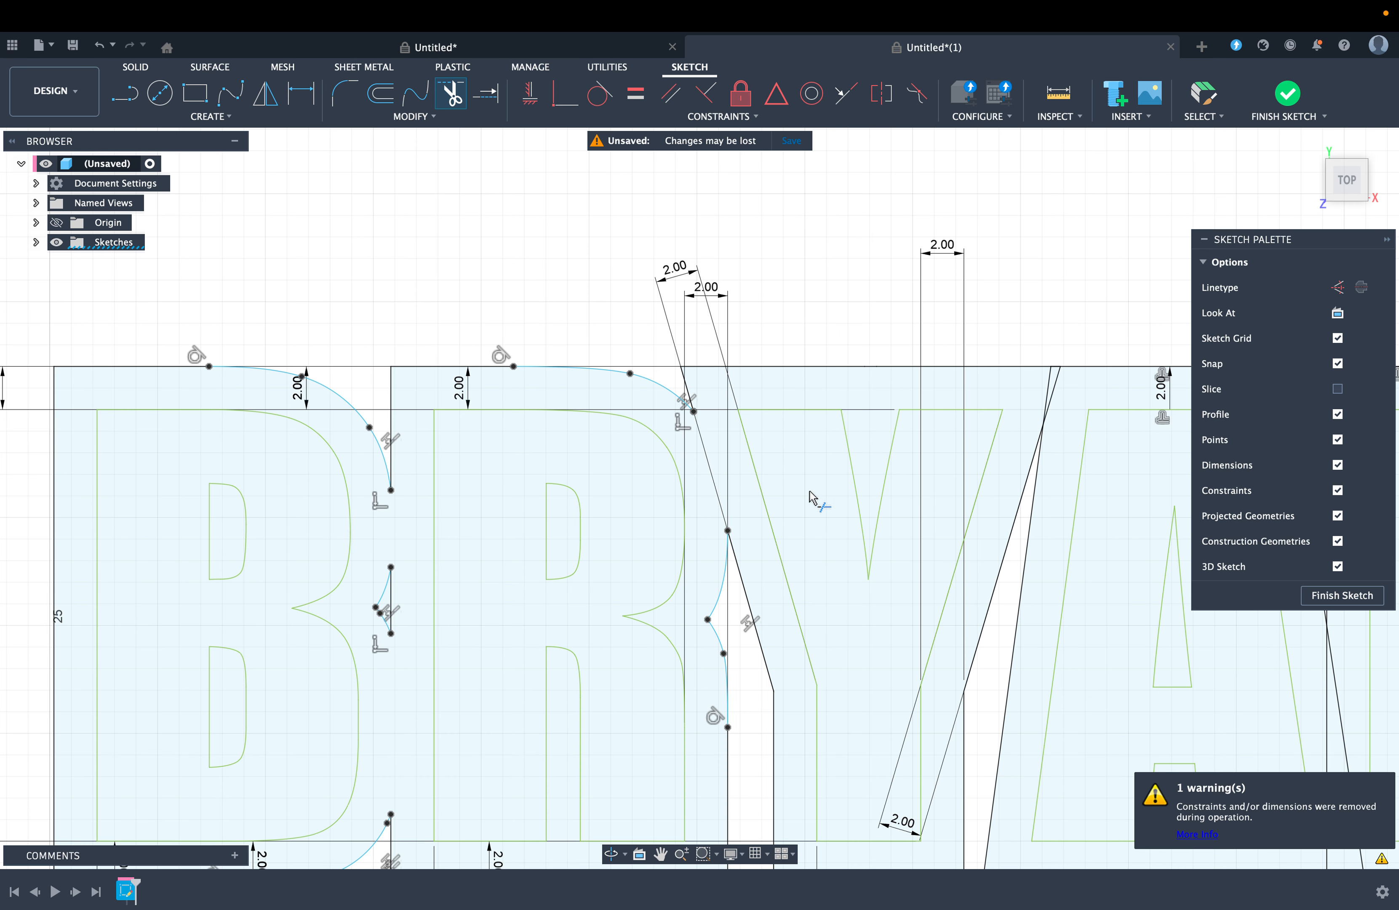
Step: Delete the horizontal and slanted 2 mm dimensions above the second and third letters and the vertical one at the first letter's top edge
{"action": "key", "text": "Escape"}
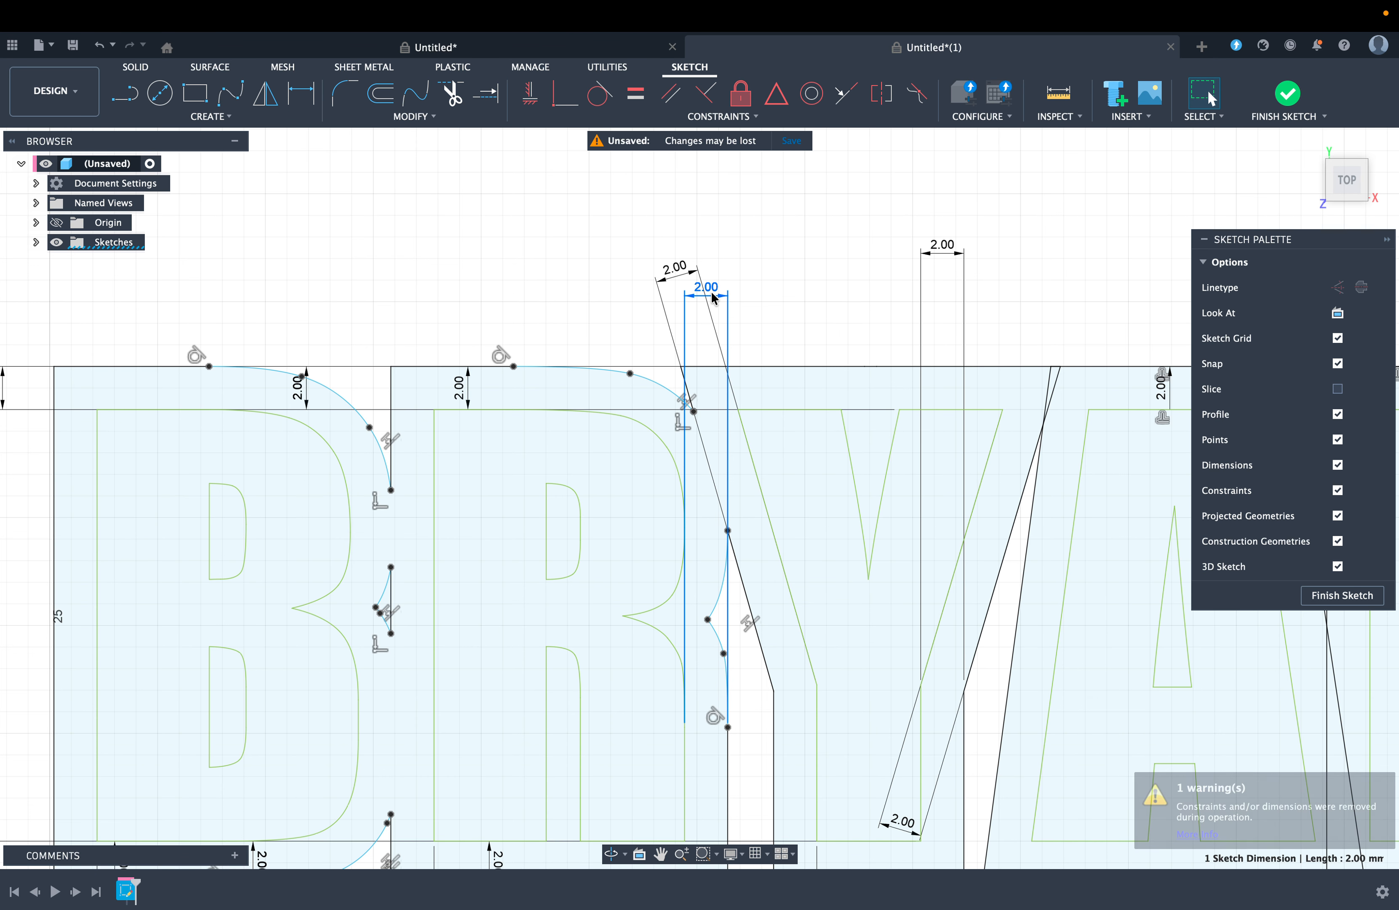
{"action": "left_click", "coordinate": [678, 278]}
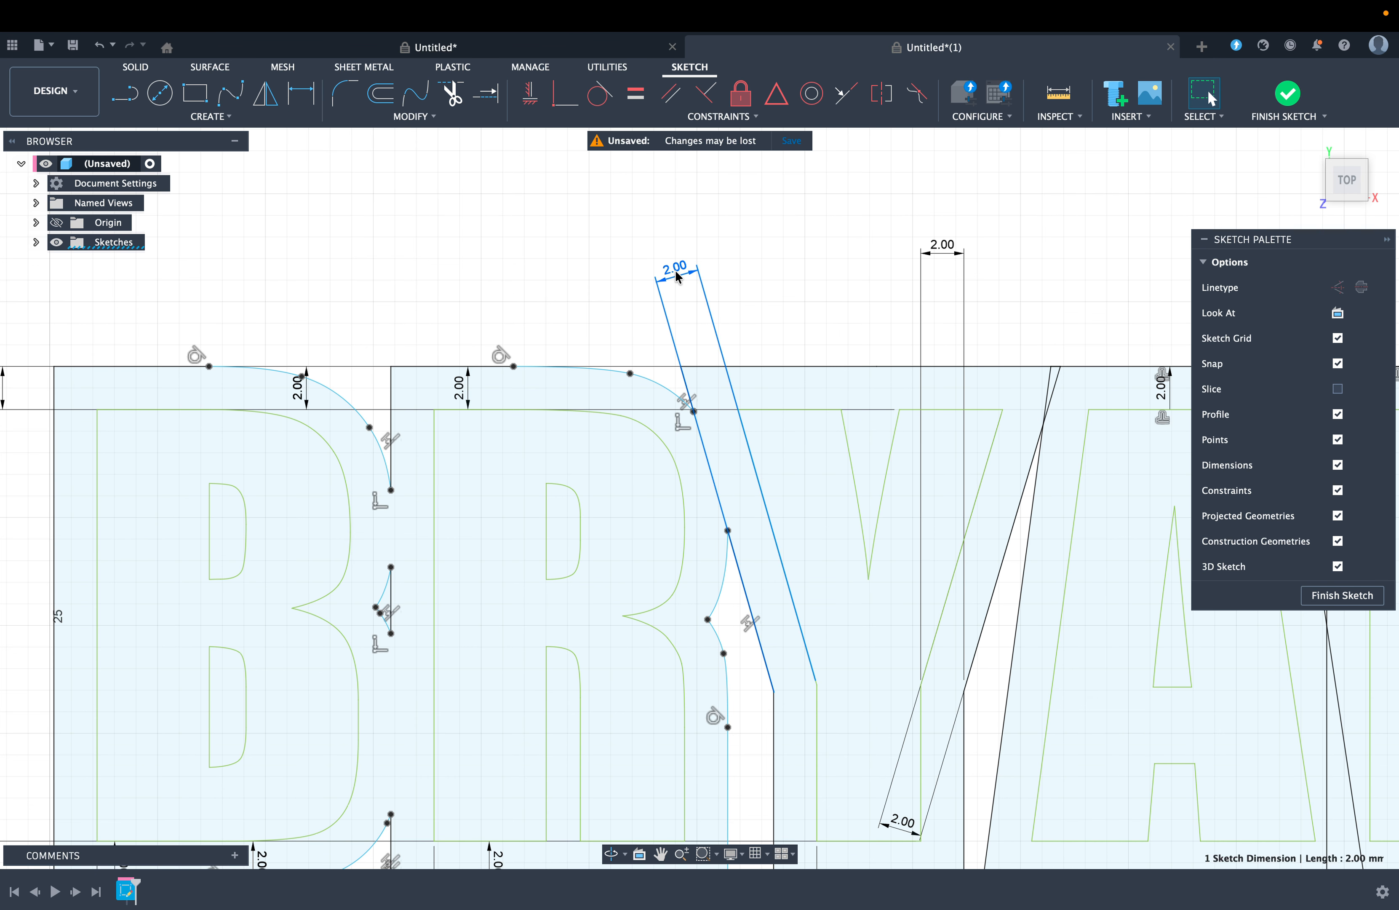
{"action": "key", "text": "Delete"}
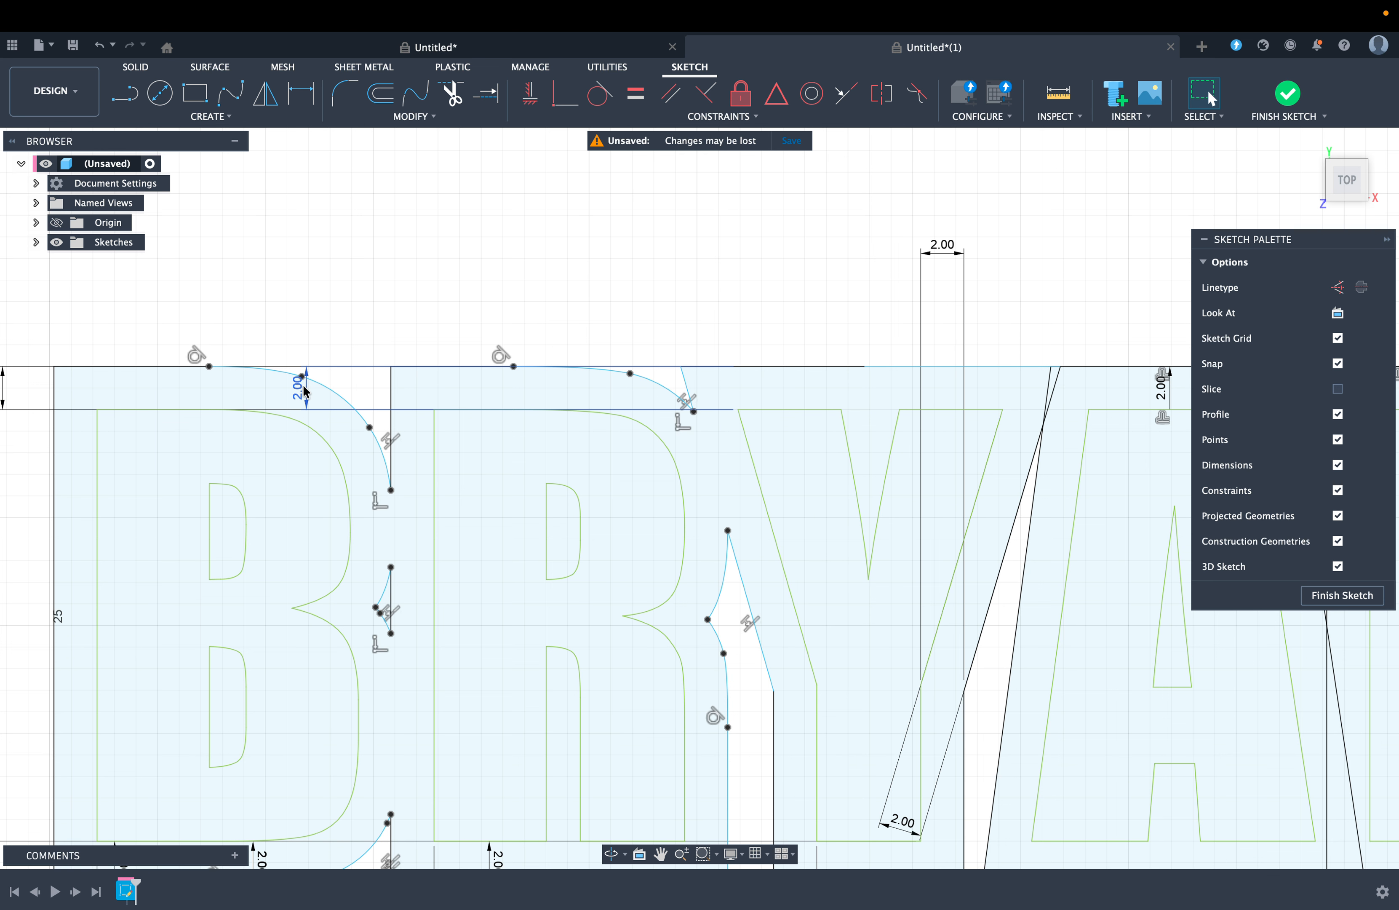
{"action": "left_click", "coordinate": [304, 400]}
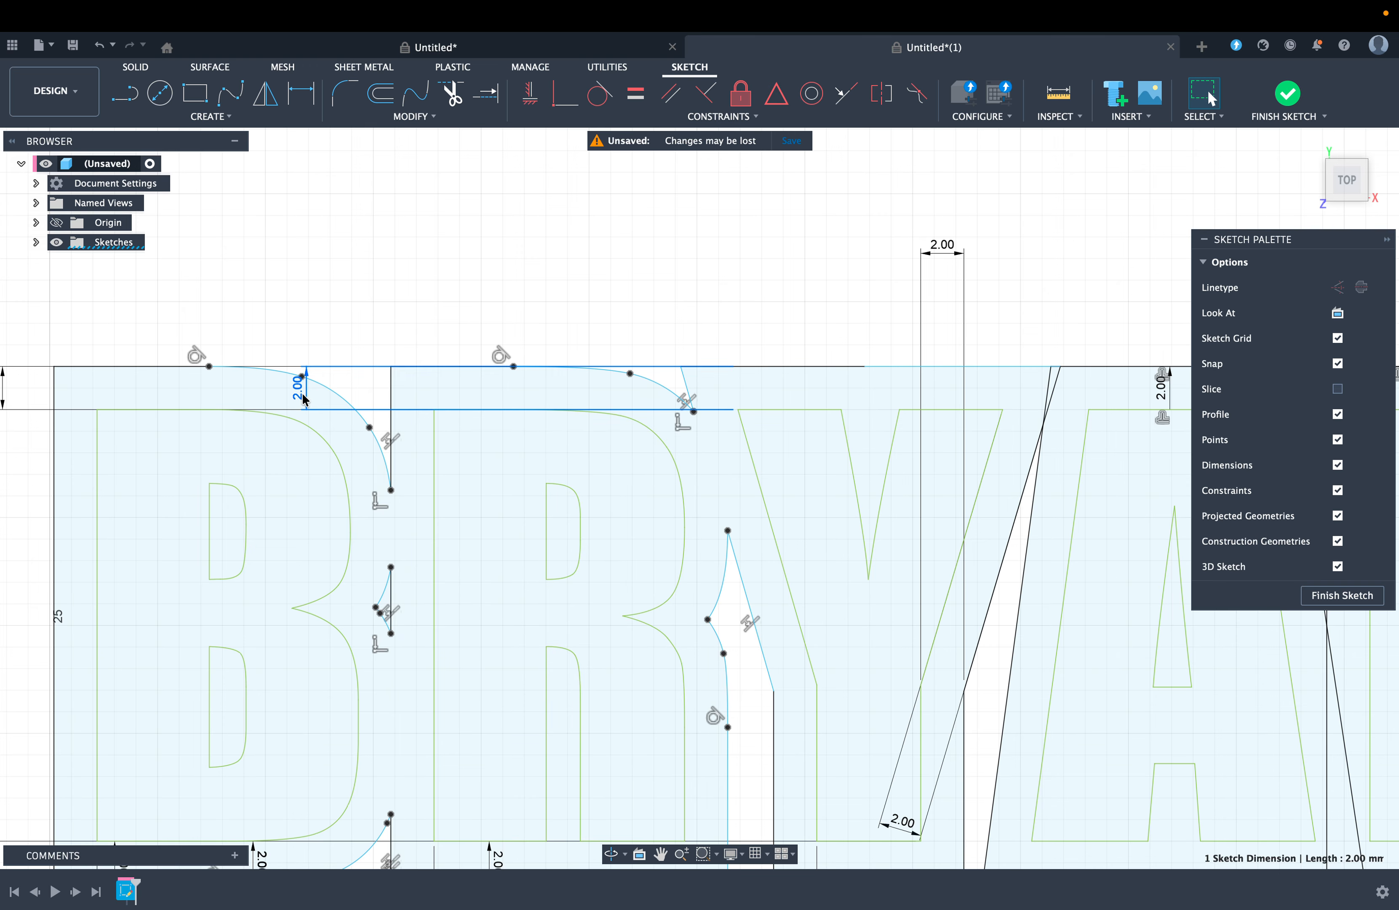
{"action": "key", "text": "Delete"}
Step: Trim the crossing slanted border lines above the point where the third and fourth letters' outlines meet
{"action": "scroll", "coordinate": [743, 437], "scroll_direction": "right", "scroll_amount": 3}
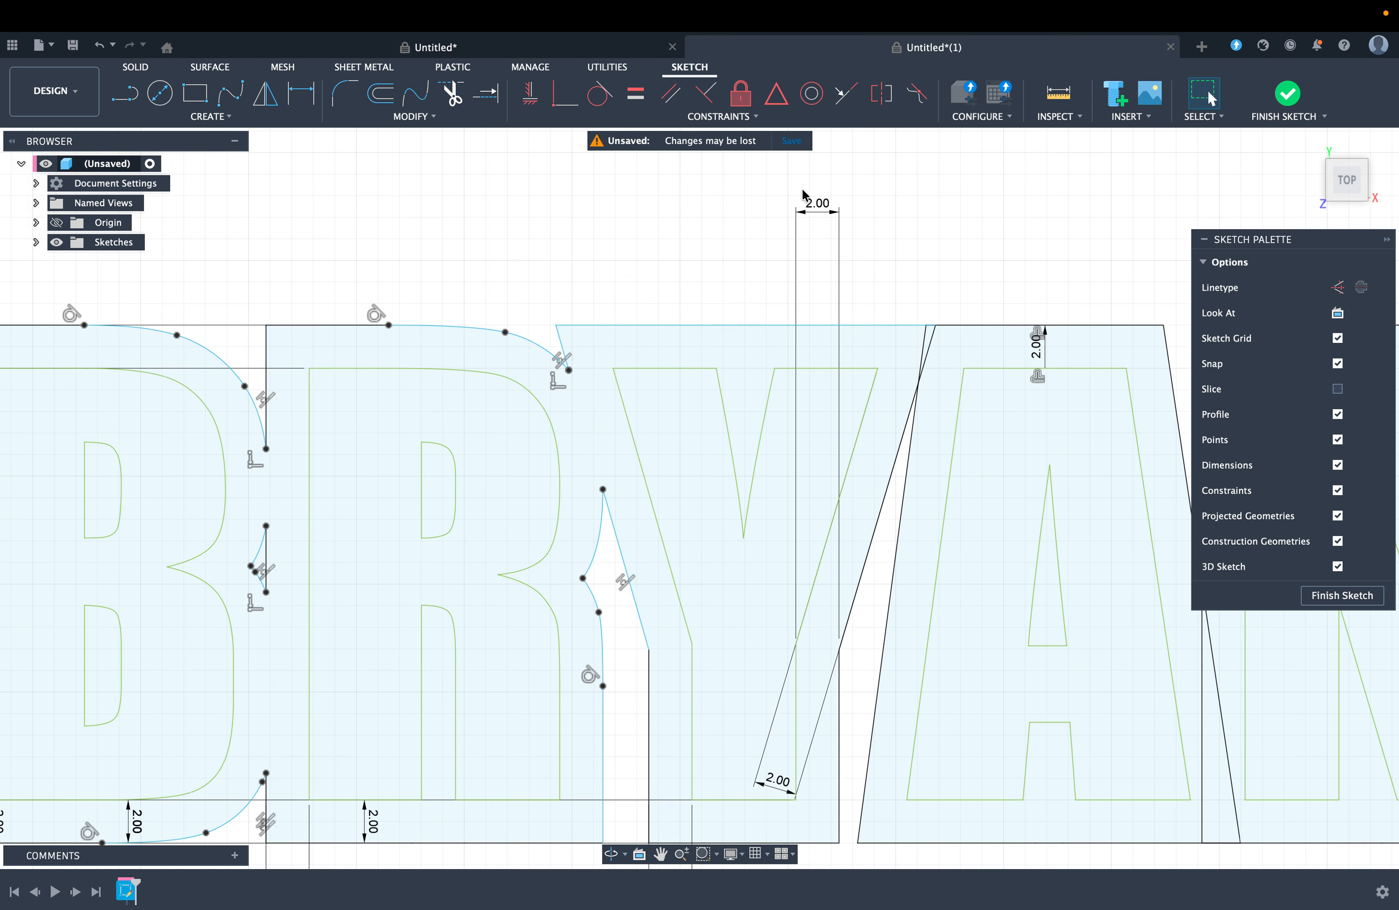
{"action": "left_click", "coordinate": [452, 97]}
{"action": "left_click", "coordinate": [930, 349]}
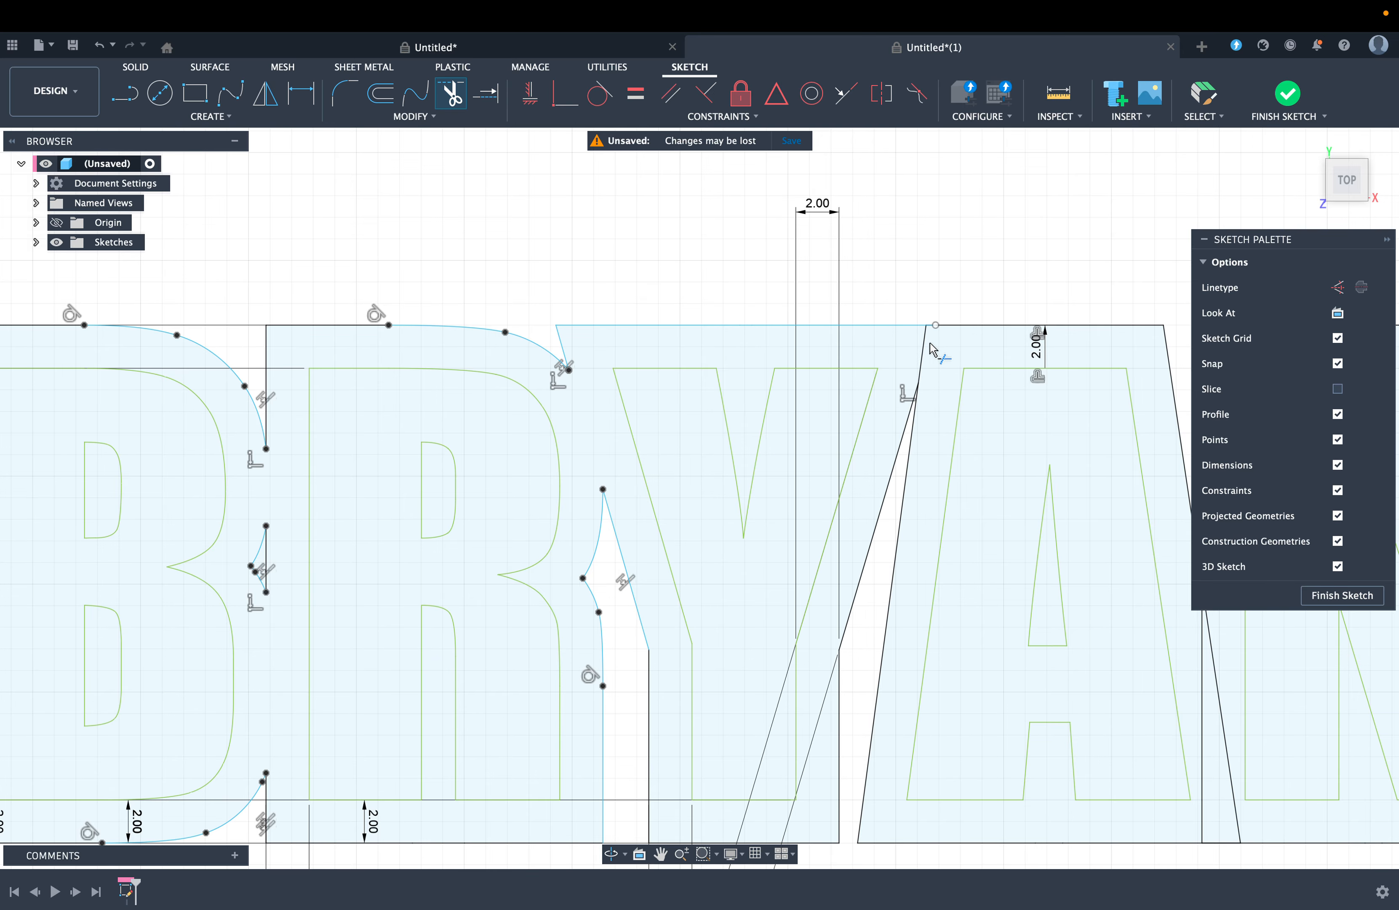
{"action": "left_click", "coordinate": [924, 344]}
{"action": "scroll", "coordinate": [973, 376], "scroll_direction": "right", "scroll_amount": 3}
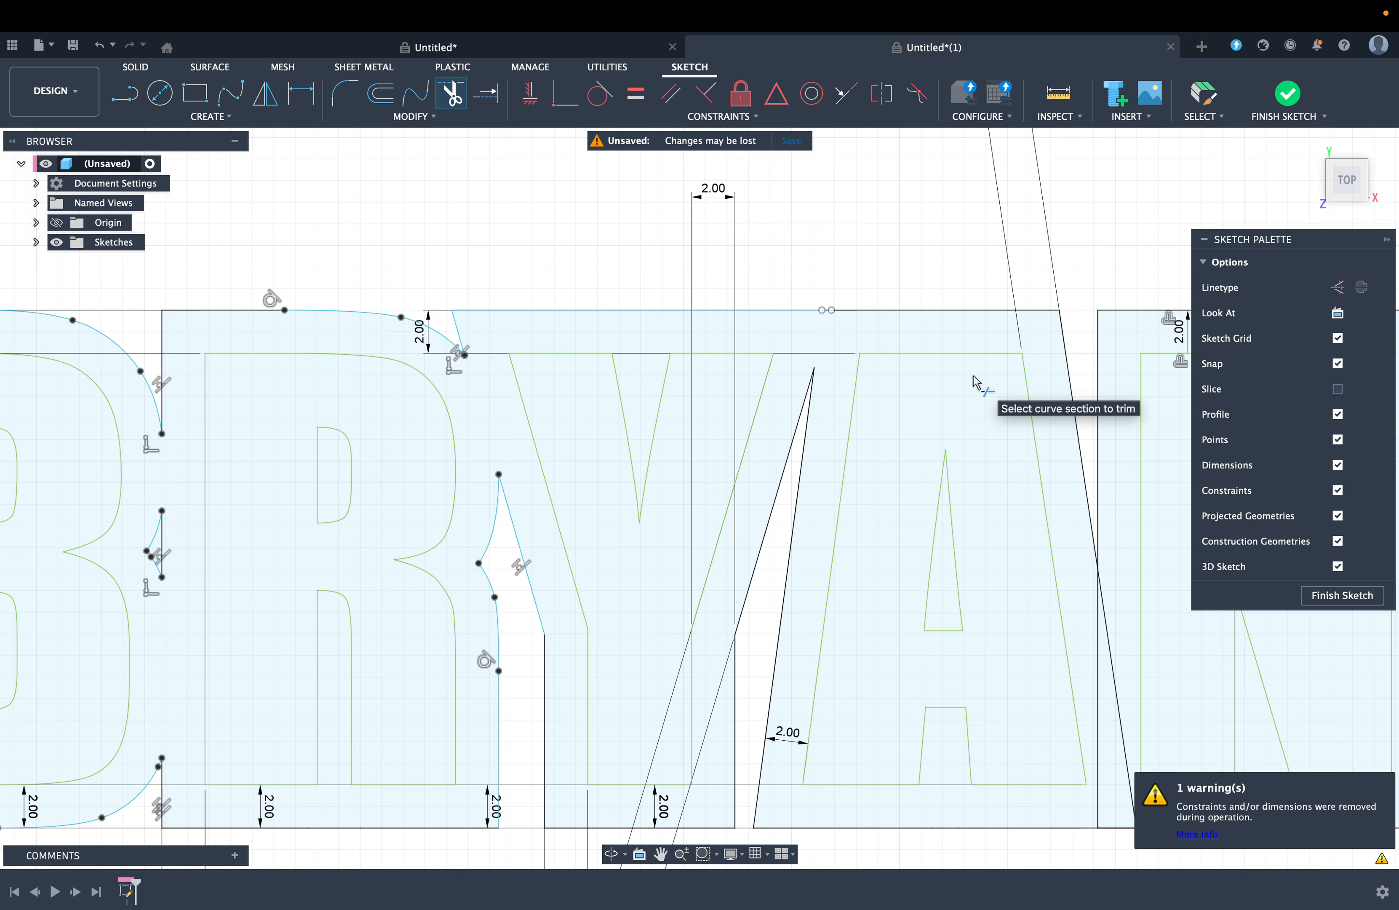
Step: Trim the crossing border lines below the point where the fourth and fifth letters' outlines meet
{"action": "scroll", "coordinate": [973, 383], "scroll_direction": "right", "scroll_amount": 5}
{"action": "scroll", "coordinate": [973, 383], "scroll_direction": "down", "scroll_amount": 3}
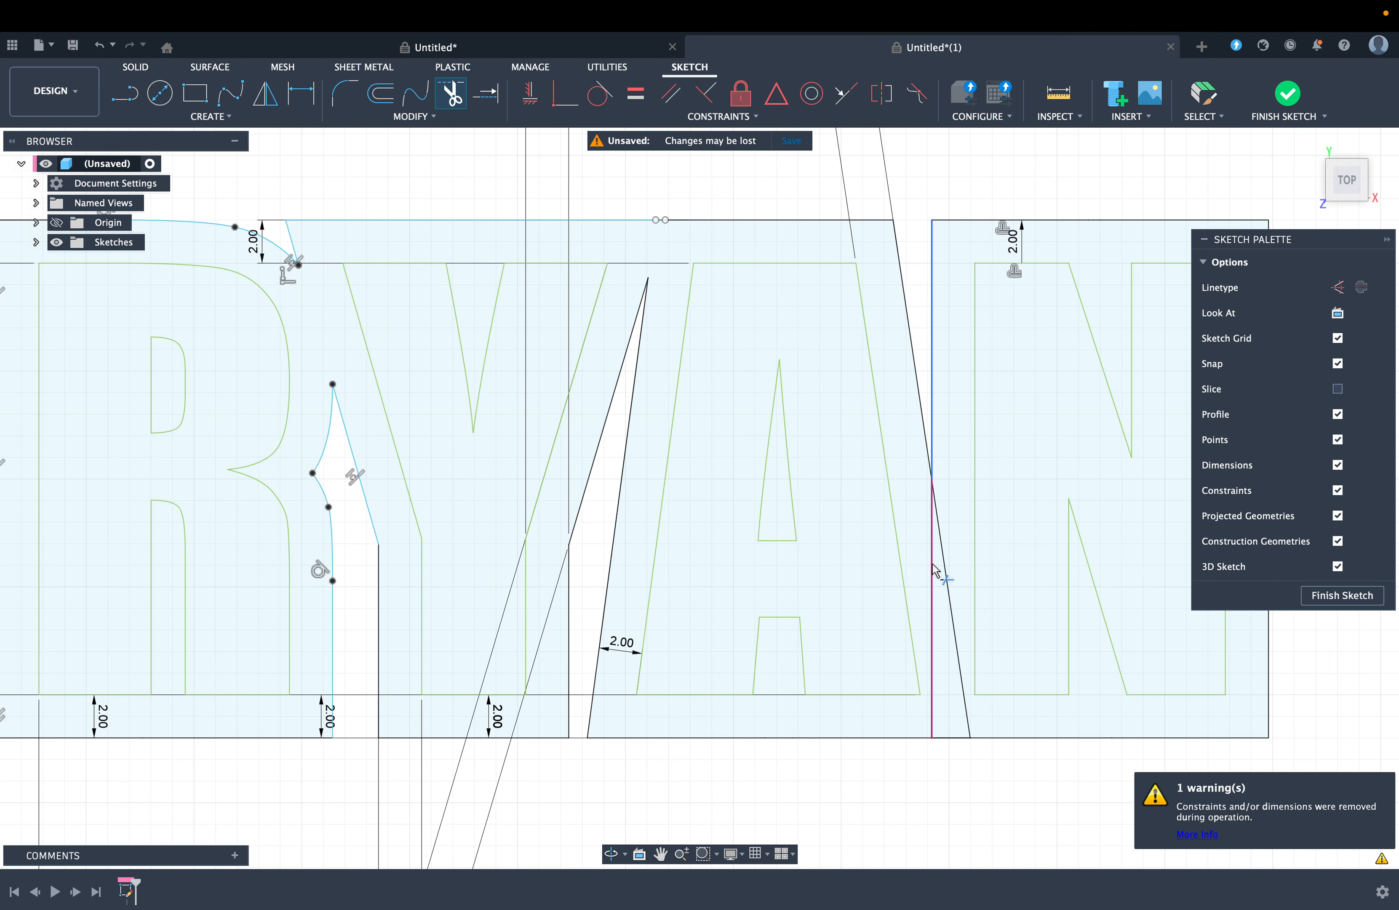
{"action": "left_click", "coordinate": [933, 565]}
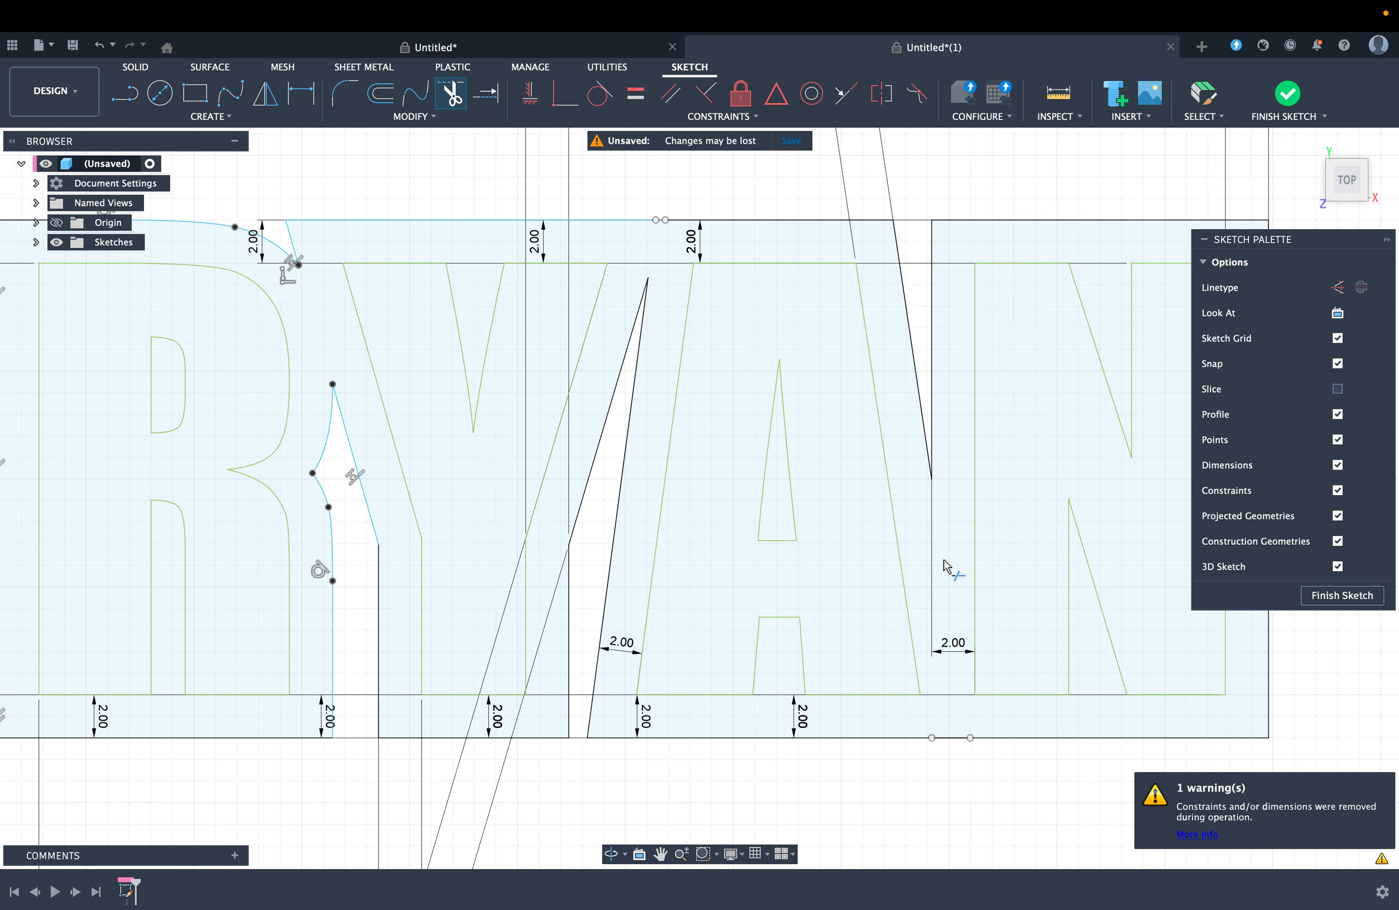
{"action": "key", "text": "Escape"}
Step: Select the border area to check that it forms a single profile, and finish the sketch
{"action": "left_click", "coordinate": [943, 529]}
{"action": "scroll", "coordinate": [696, 508], "scroll_direction": "down", "scroll_amount": 3}
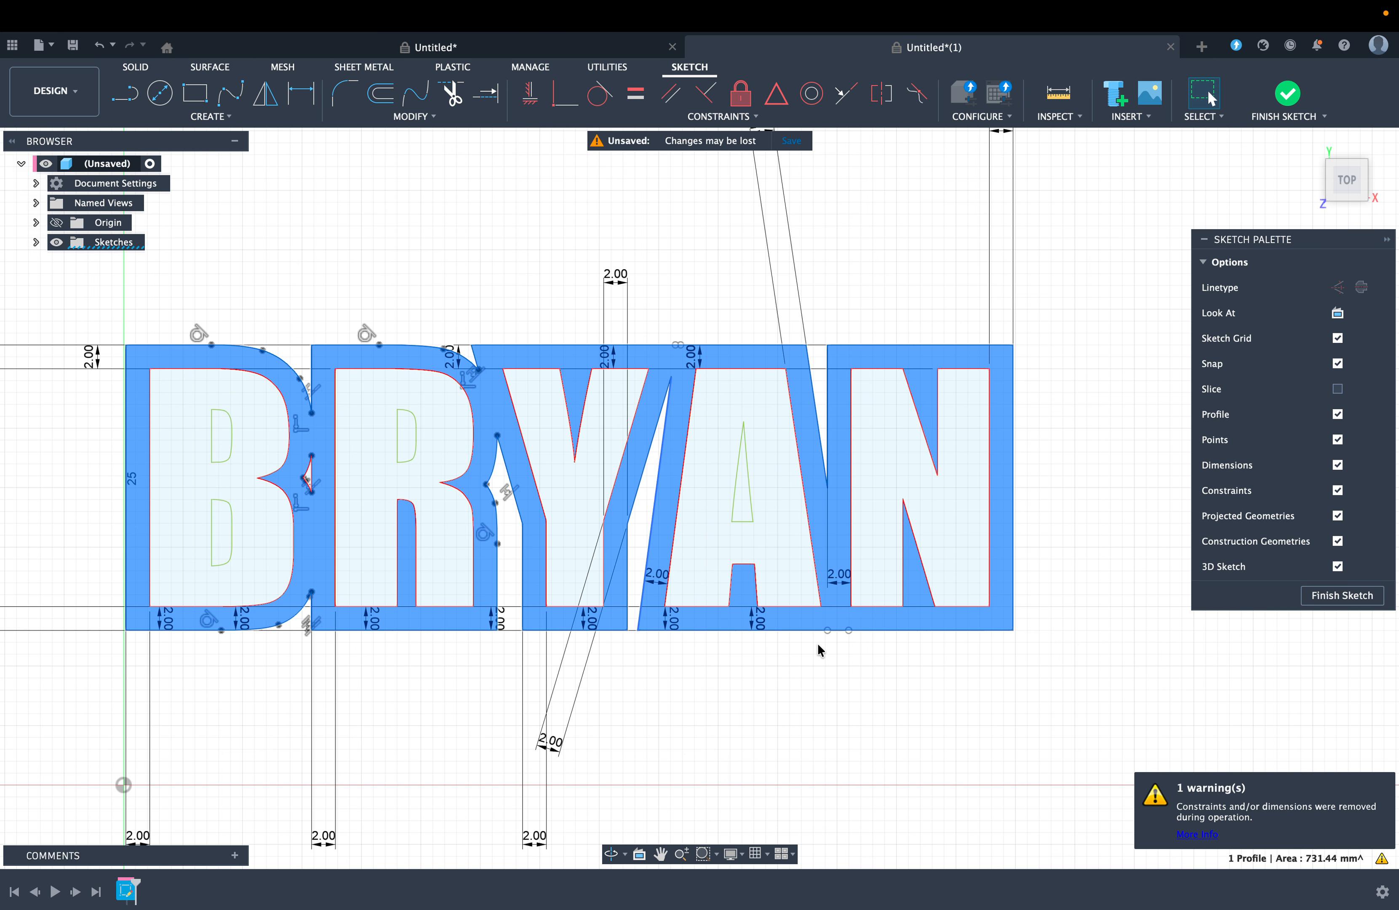
{"action": "left_click", "coordinate": [1342, 595]}
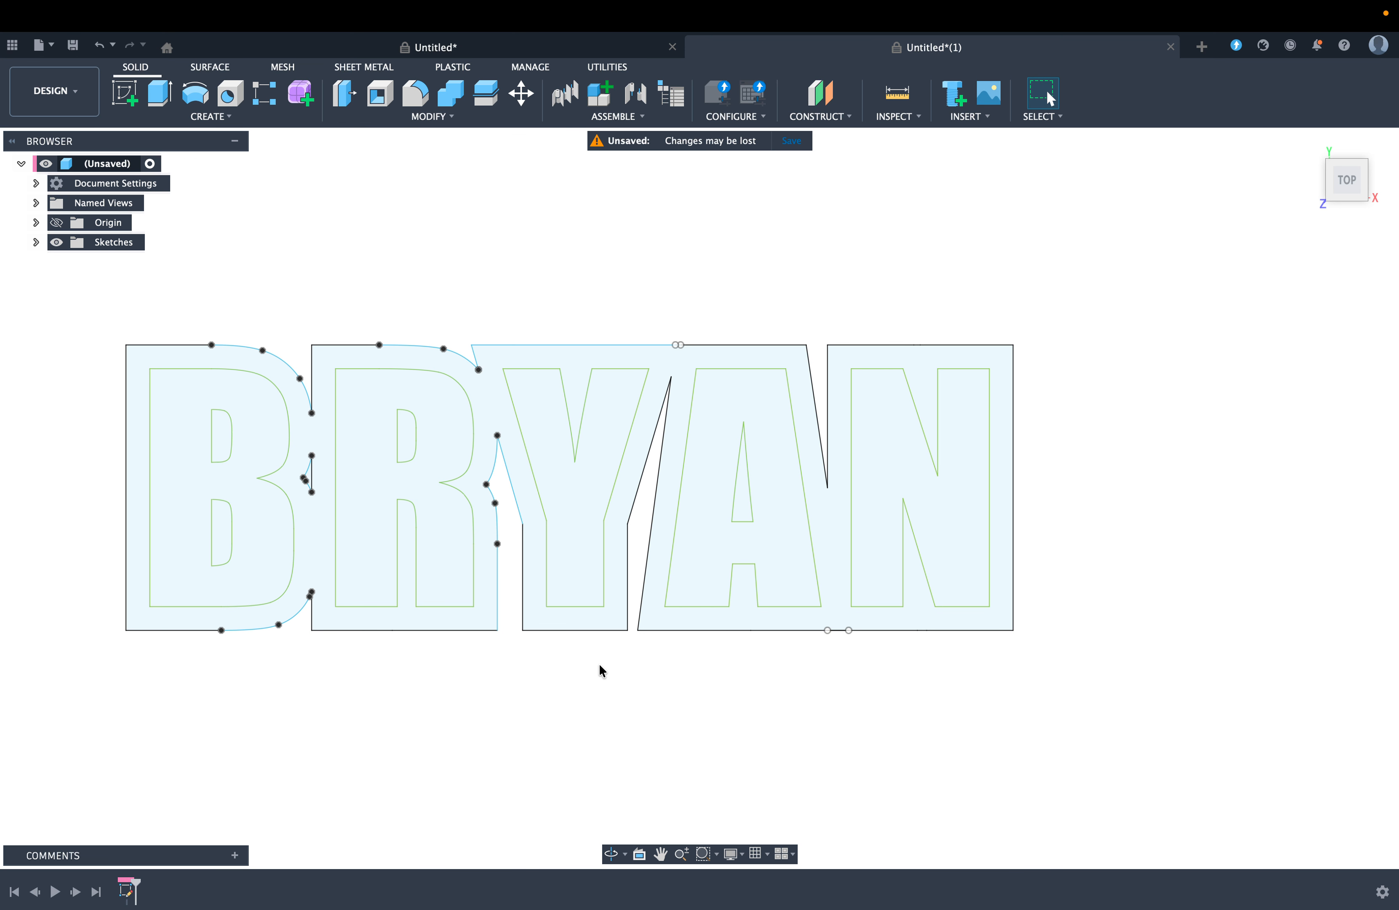
Step: Extrude the merged border profile 5 mm as a new body
{"action": "left_click", "coordinate": [635, 619]}
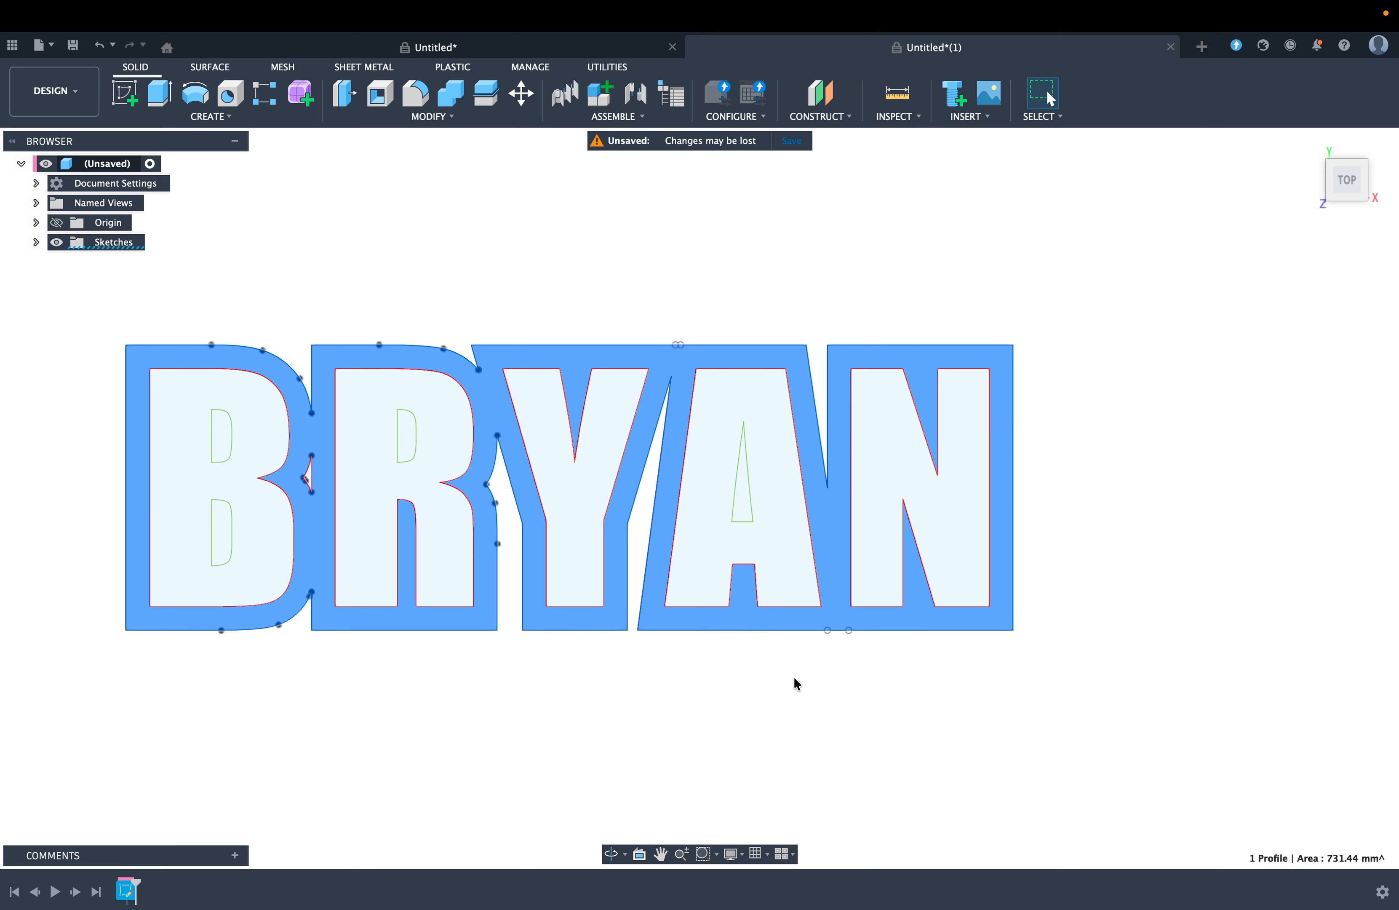
{"action": "type", "text": "e"}
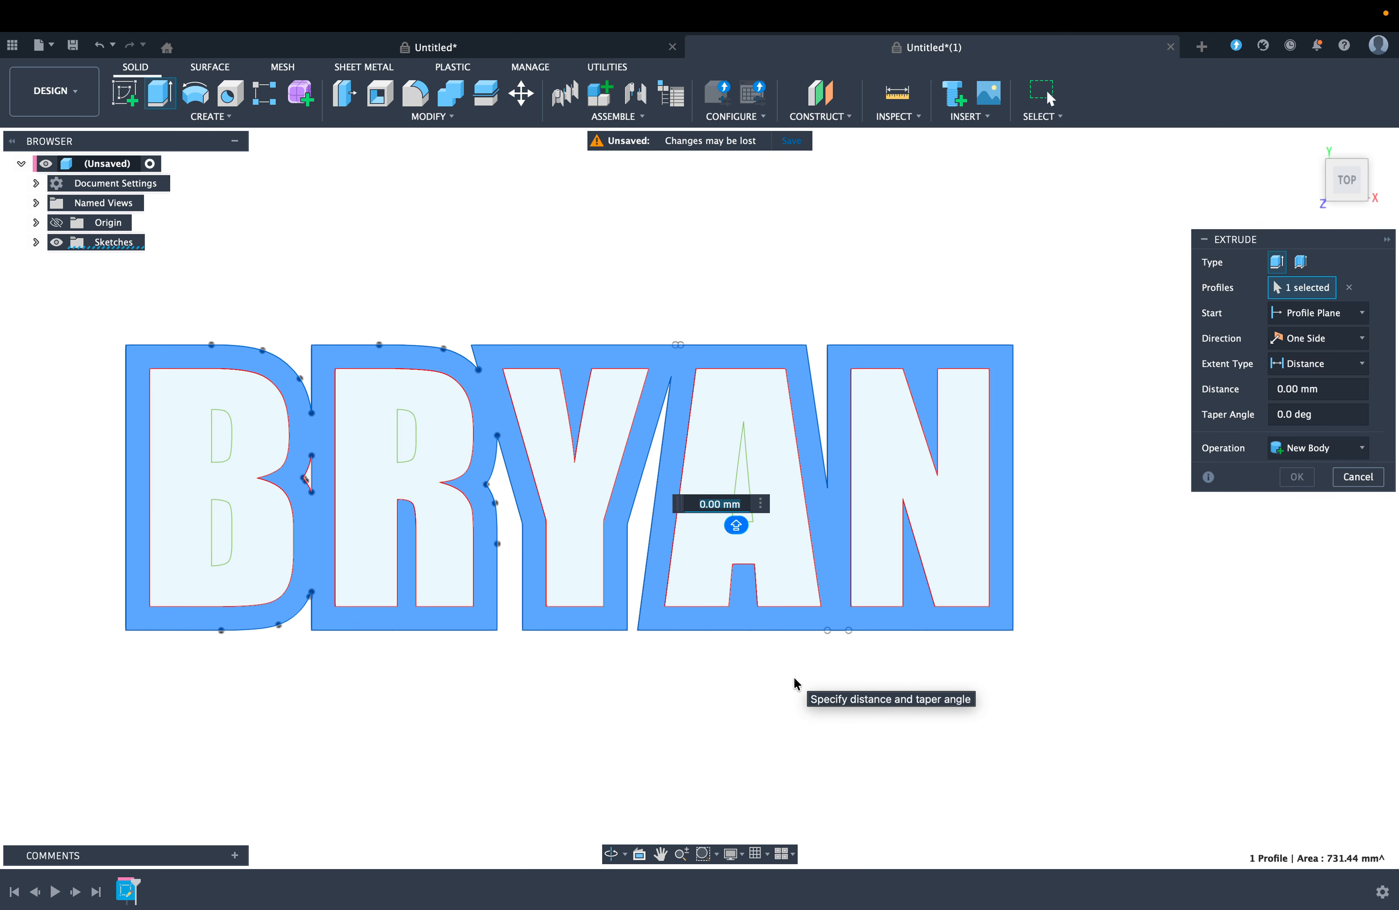
{"action": "type", "text": "5"}
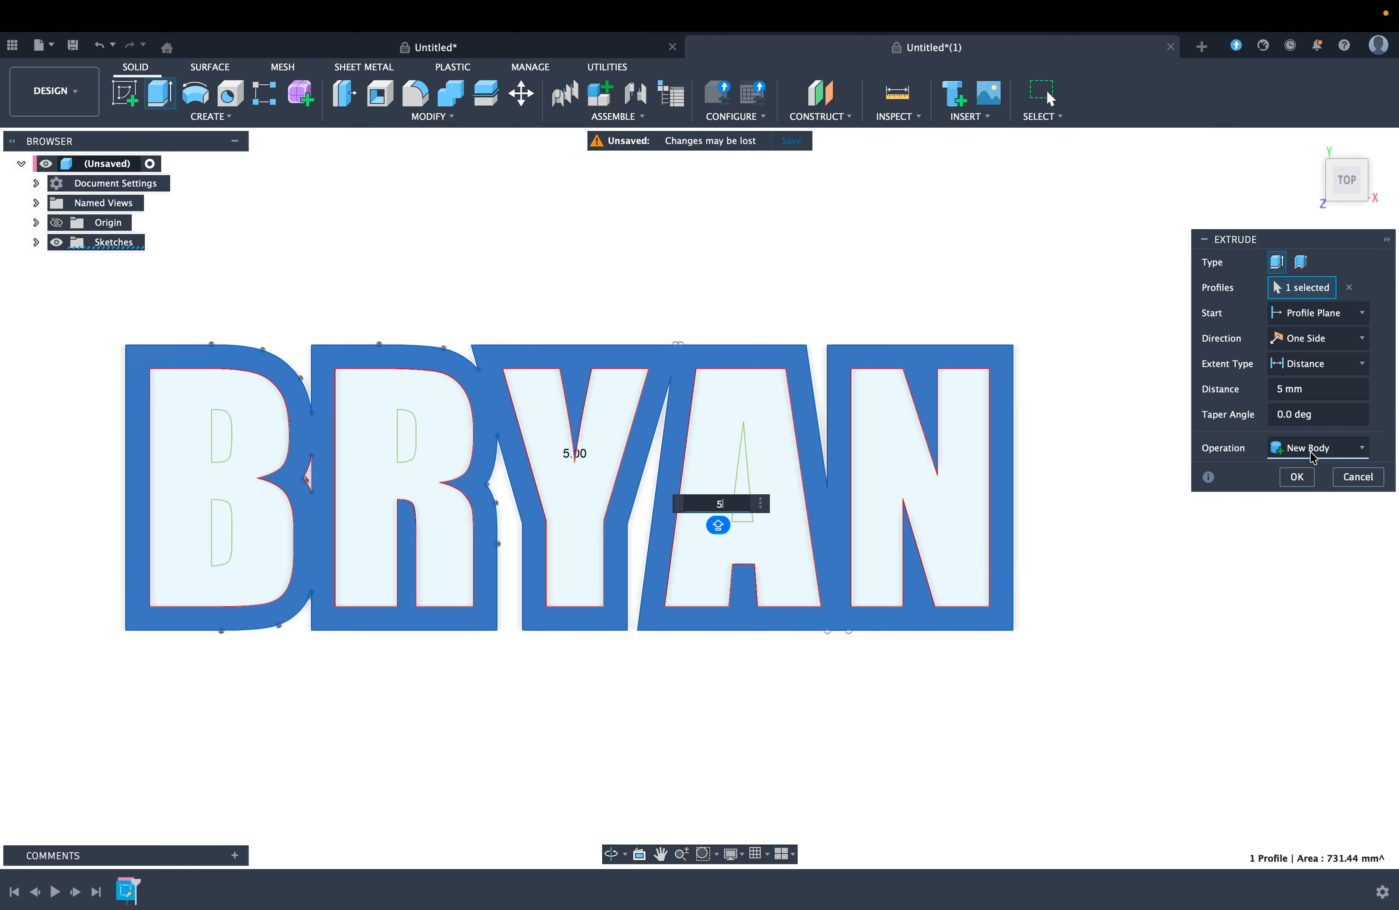
{"action": "left_click", "coordinate": [1297, 475]}
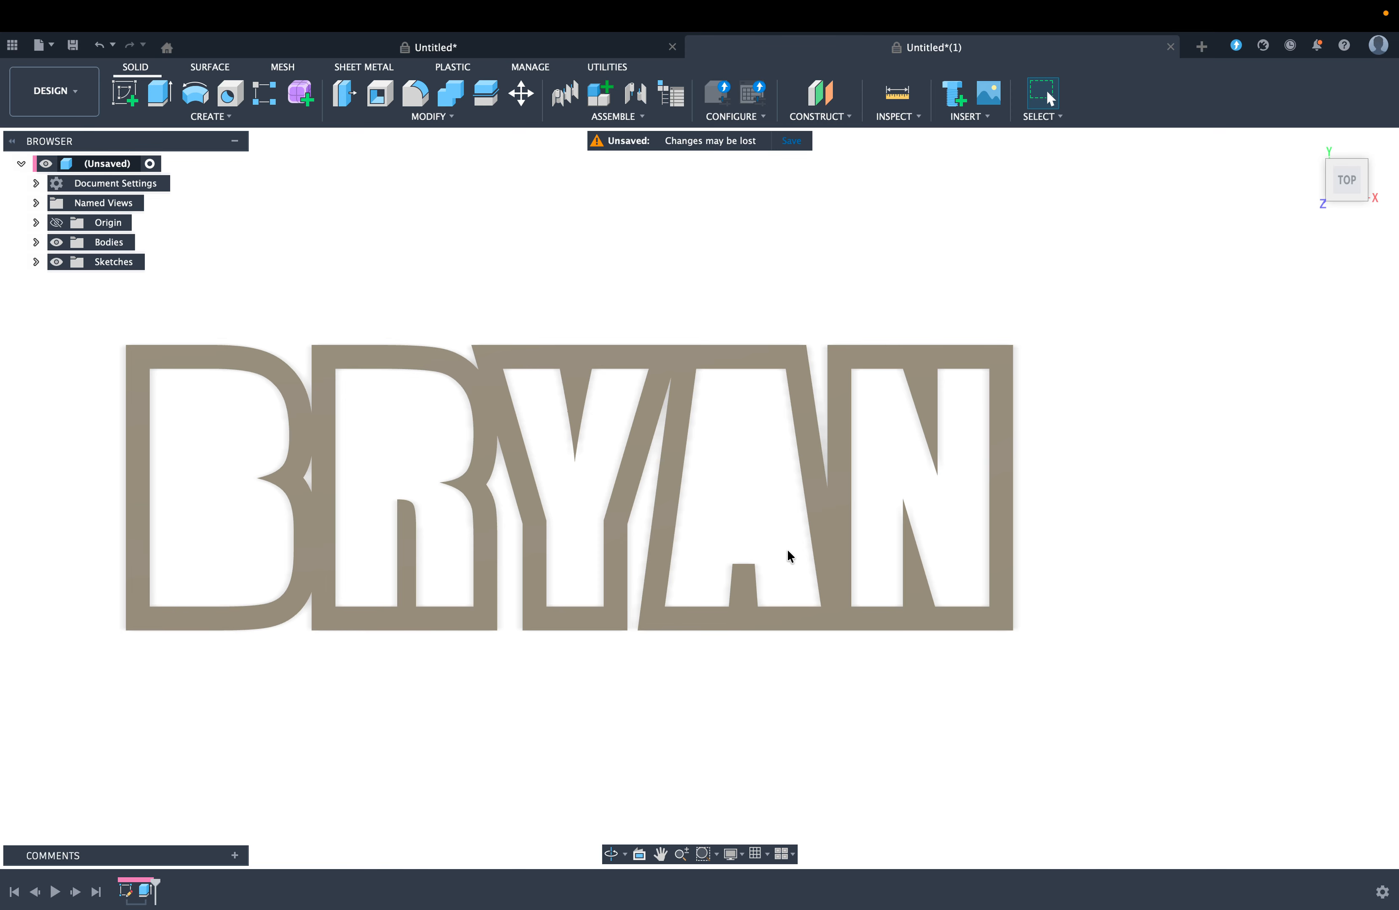
Step: Make the letter sketch visible again over the extruded border
{"action": "scroll", "coordinate": [667, 535], "scroll_direction": "left", "scroll_amount": 3}
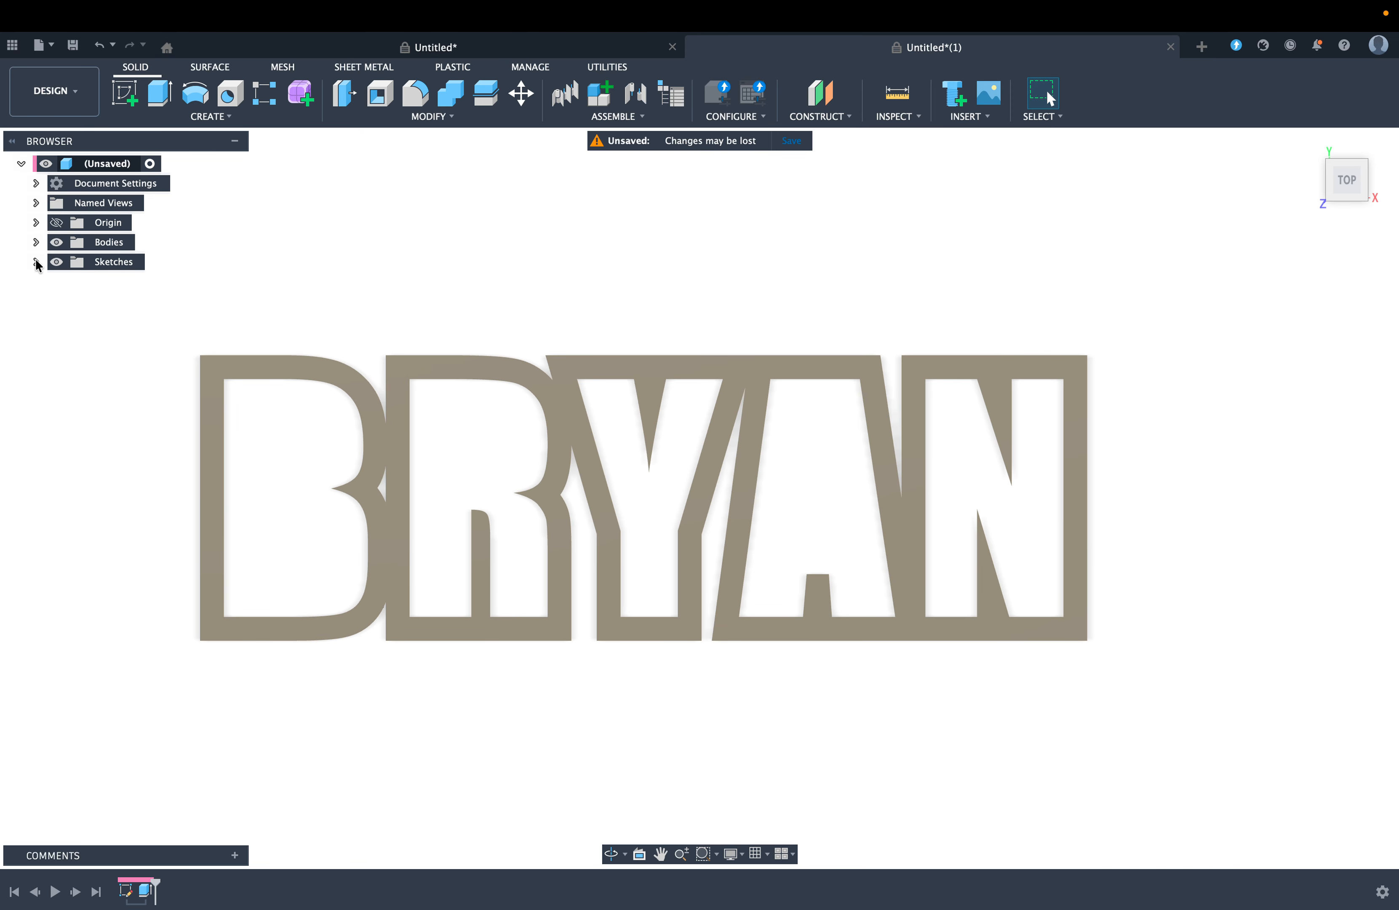
{"action": "left_click", "coordinate": [36, 262]}
{"action": "left_click", "coordinate": [71, 282]}
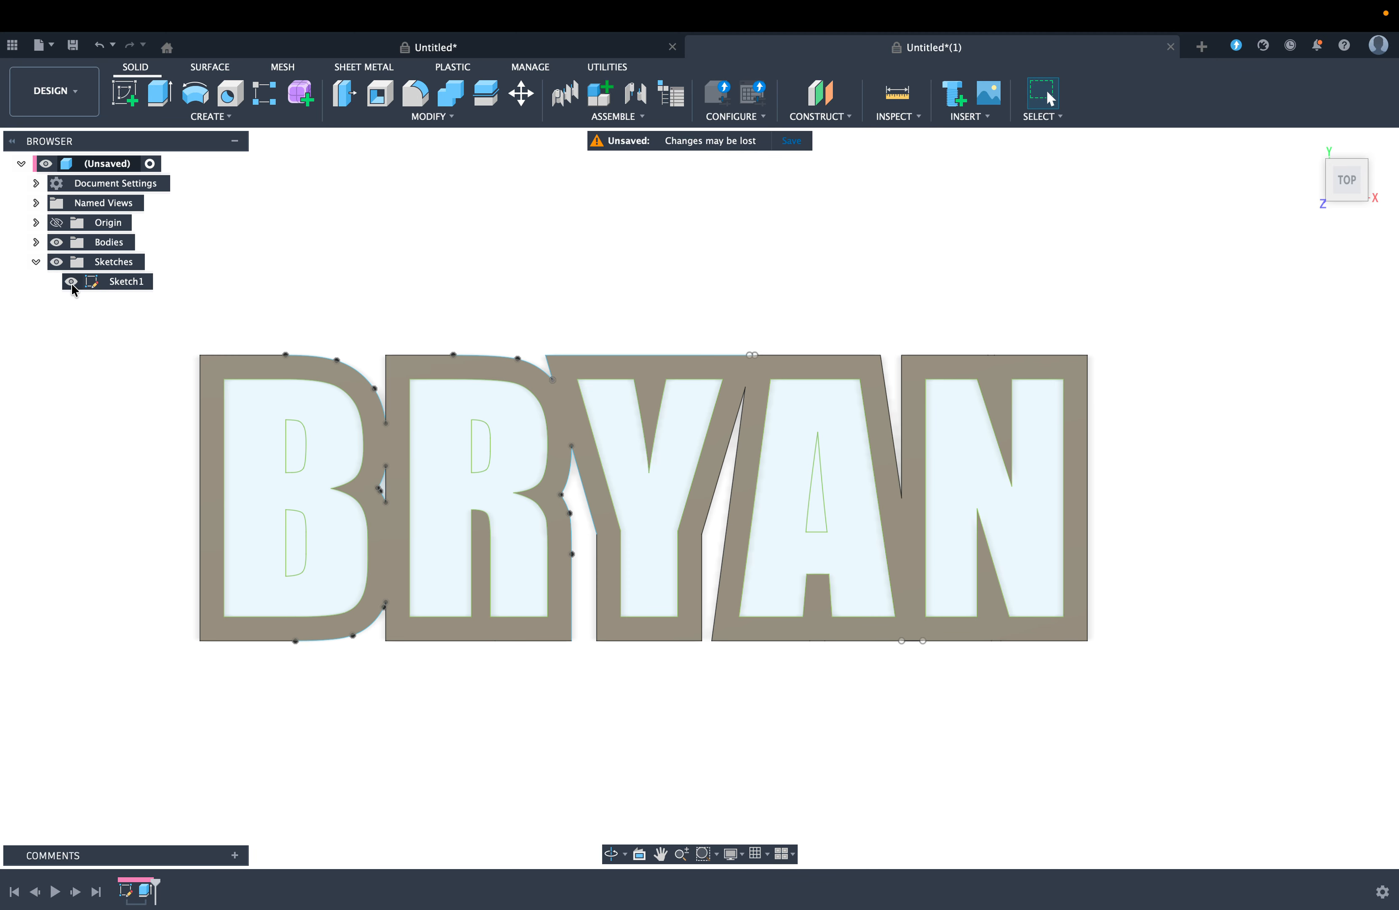
Step: Extrude the five letter profiles 7 mm, joining them to the border body and leaving out the enclosed counters
{"action": "left_click", "coordinate": [246, 510]}
{"action": "left_click", "coordinate": [440, 514], "text": "shift"}
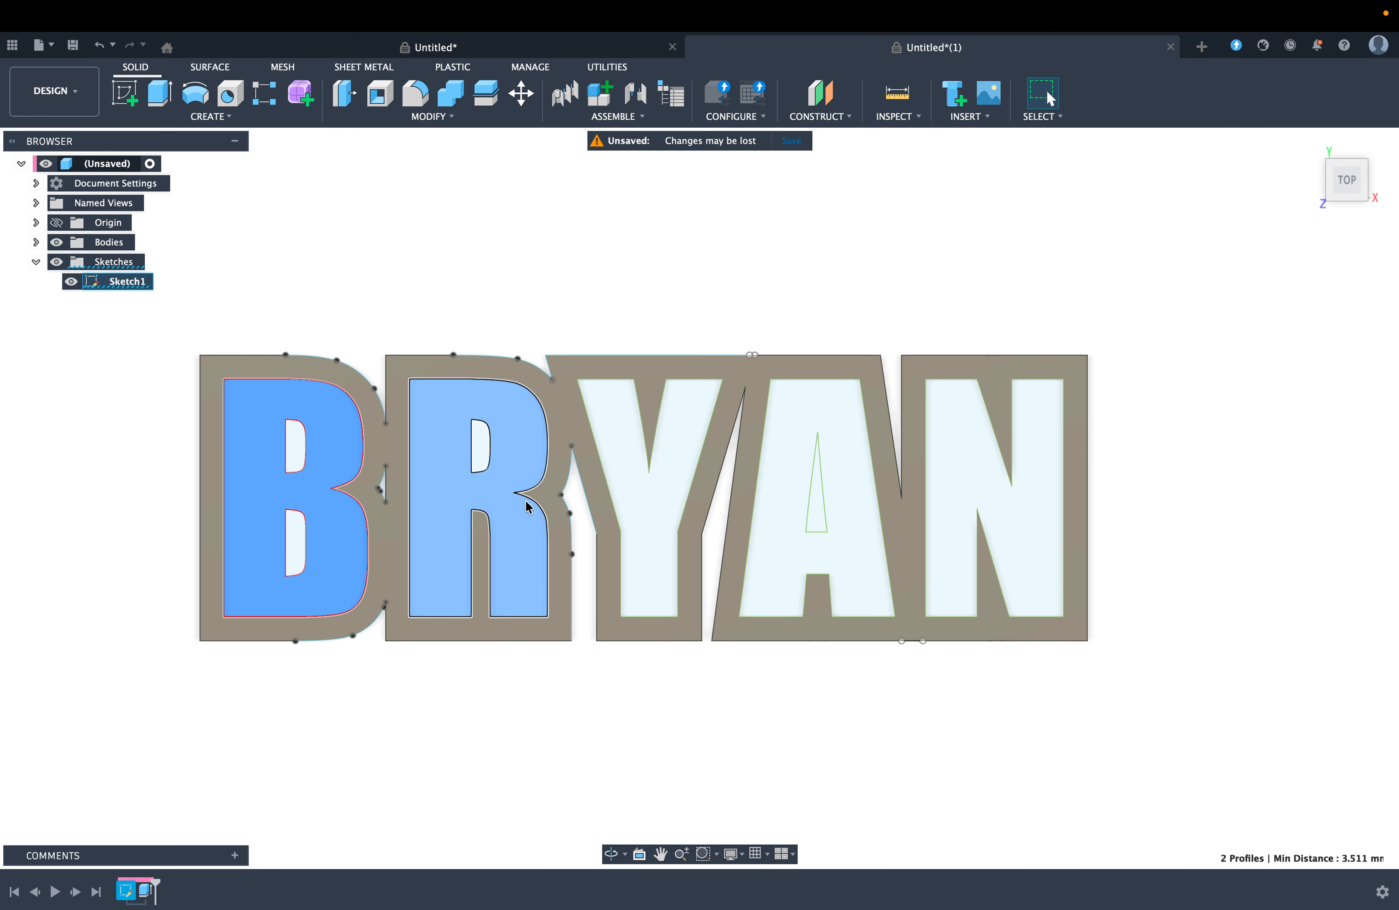
{"action": "left_click", "coordinate": [644, 525], "text": "shift"}
{"action": "left_click", "coordinate": [791, 550], "text": "shift"}
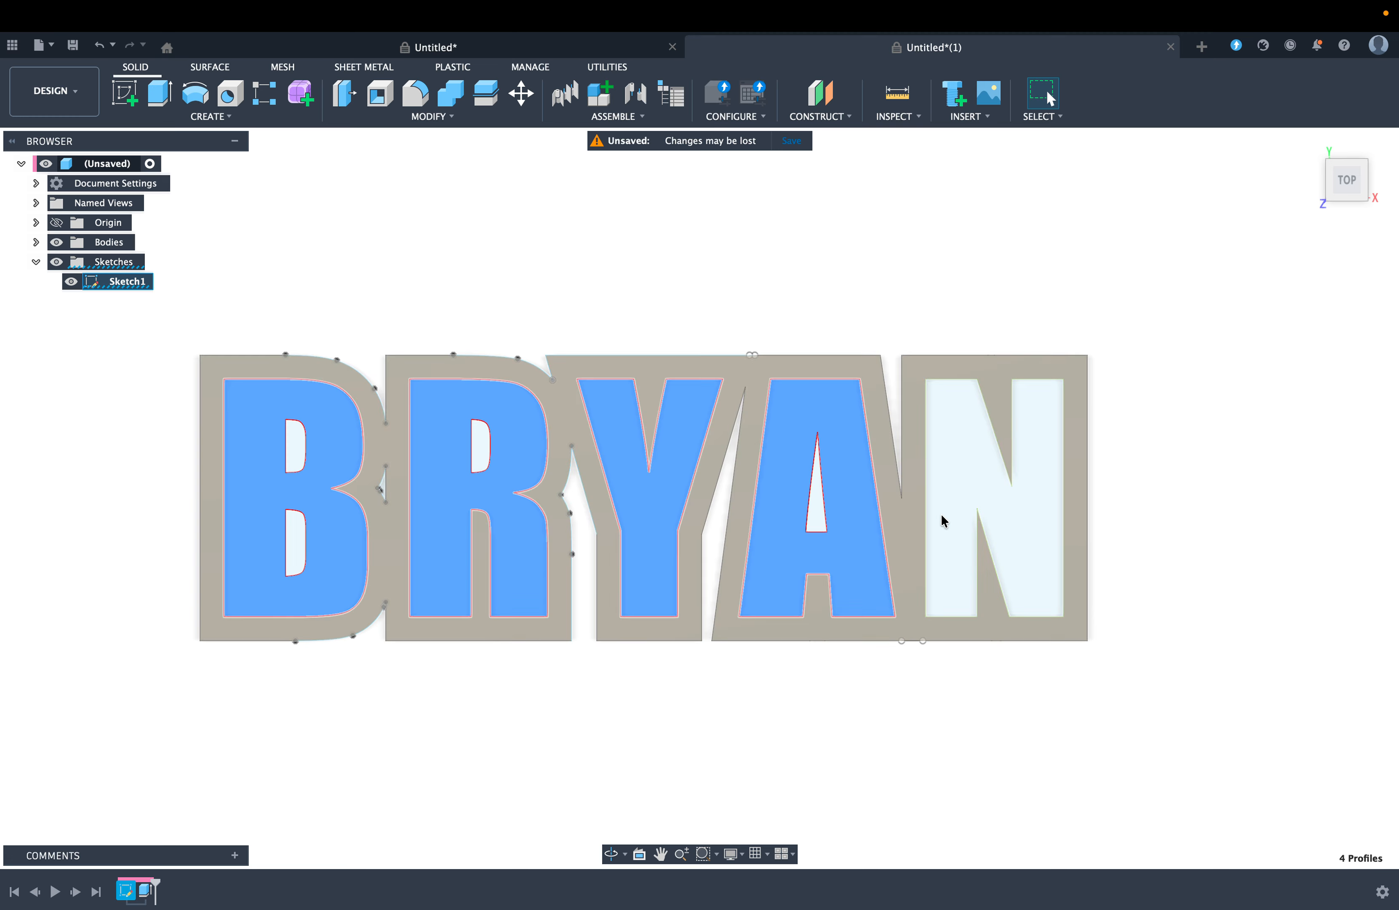
{"action": "left_click", "coordinate": [955, 512], "text": "shift"}
{"action": "type", "text": "e"}
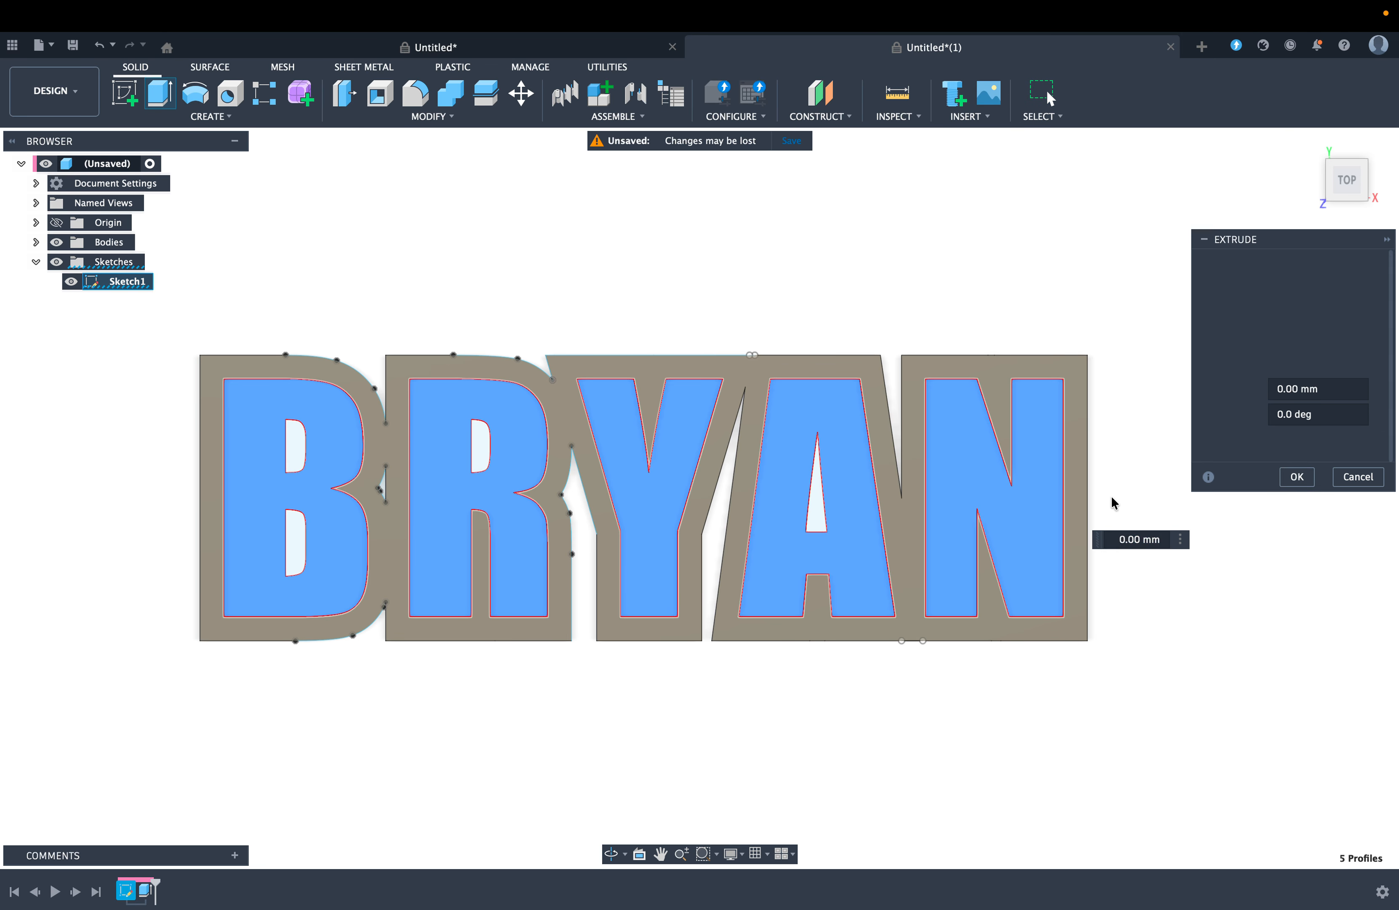
{"action": "type", "text": "7"}
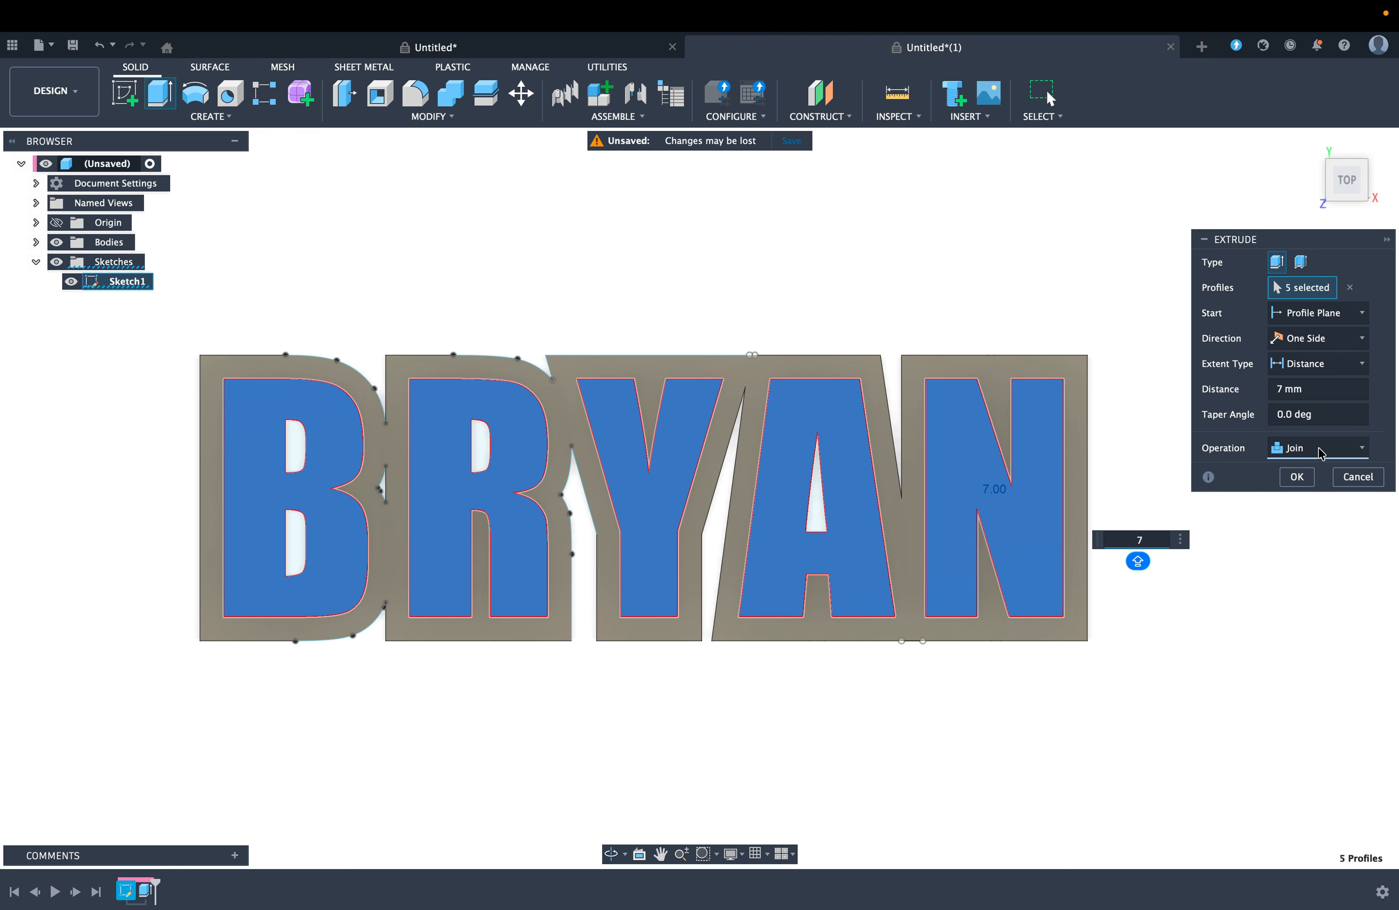
{"action": "left_click", "coordinate": [1297, 476]}
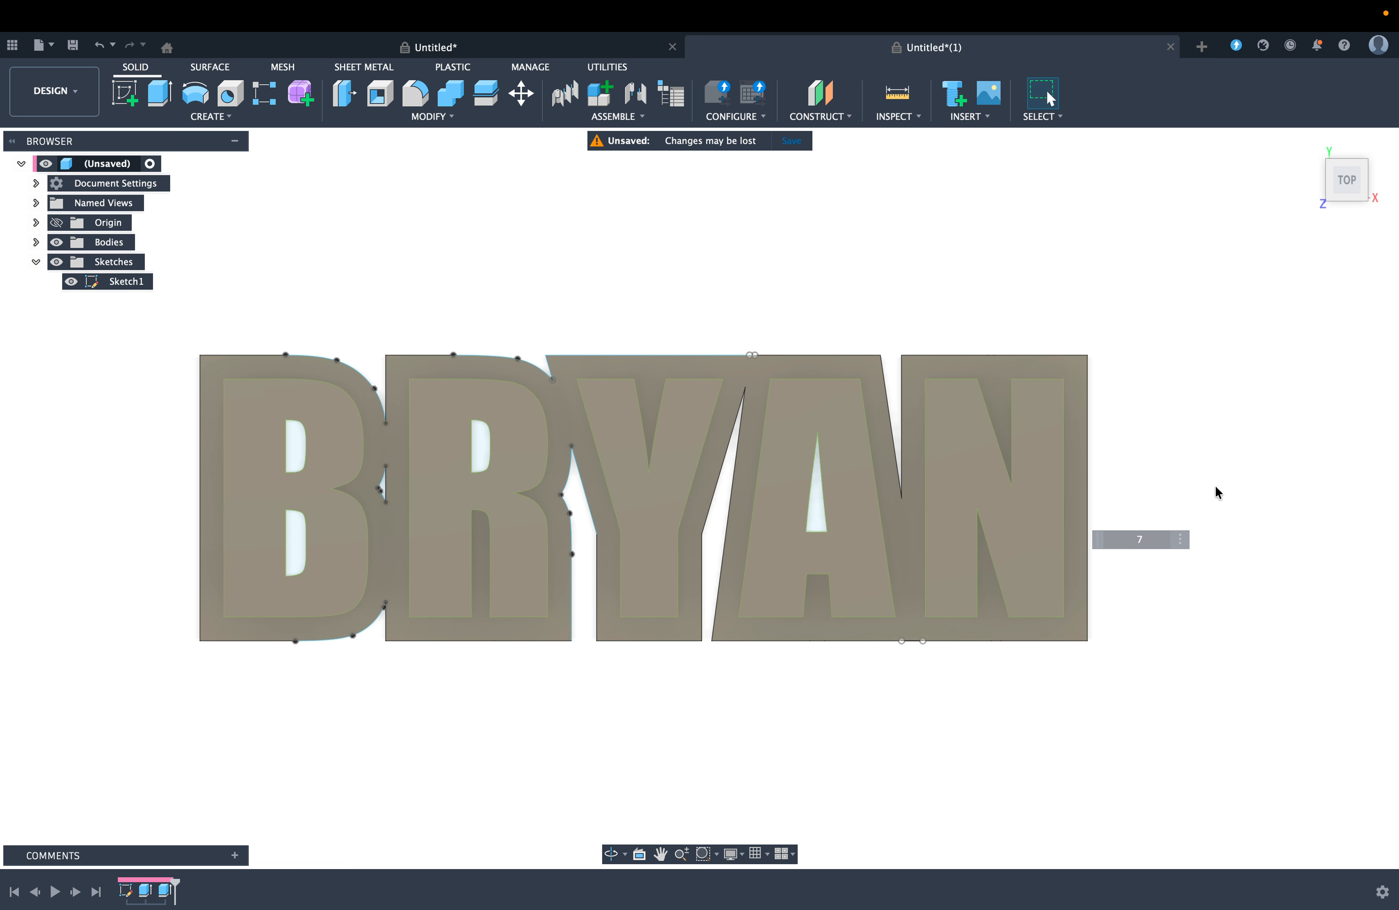
Step: Extrude the four enclosed counters of the B, R and A 5 mm, joining them to the name plate body
{"action": "left_click", "coordinate": [815, 524]}
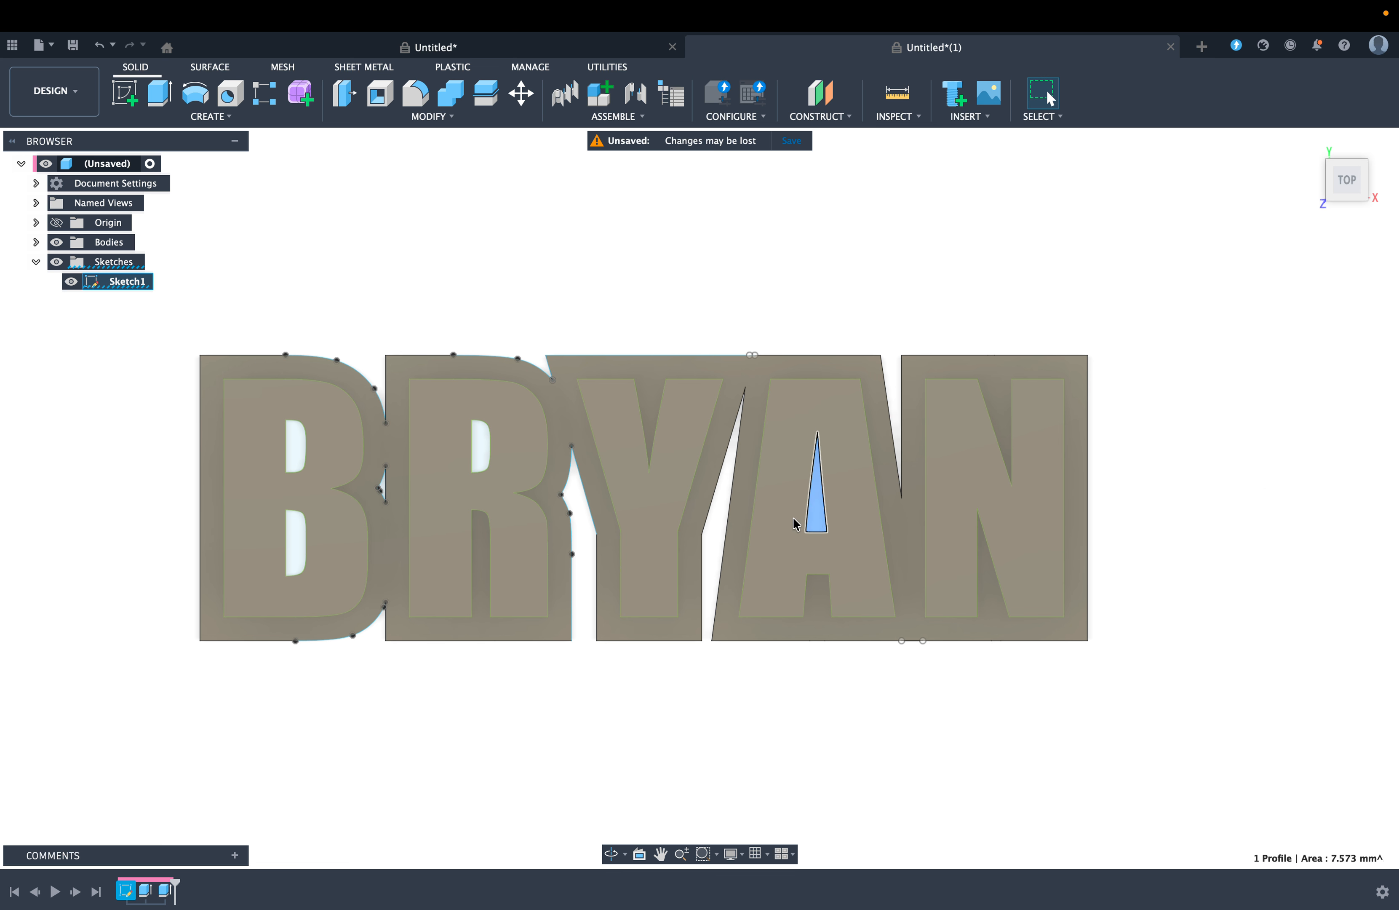
{"action": "left_click", "coordinate": [478, 454]}
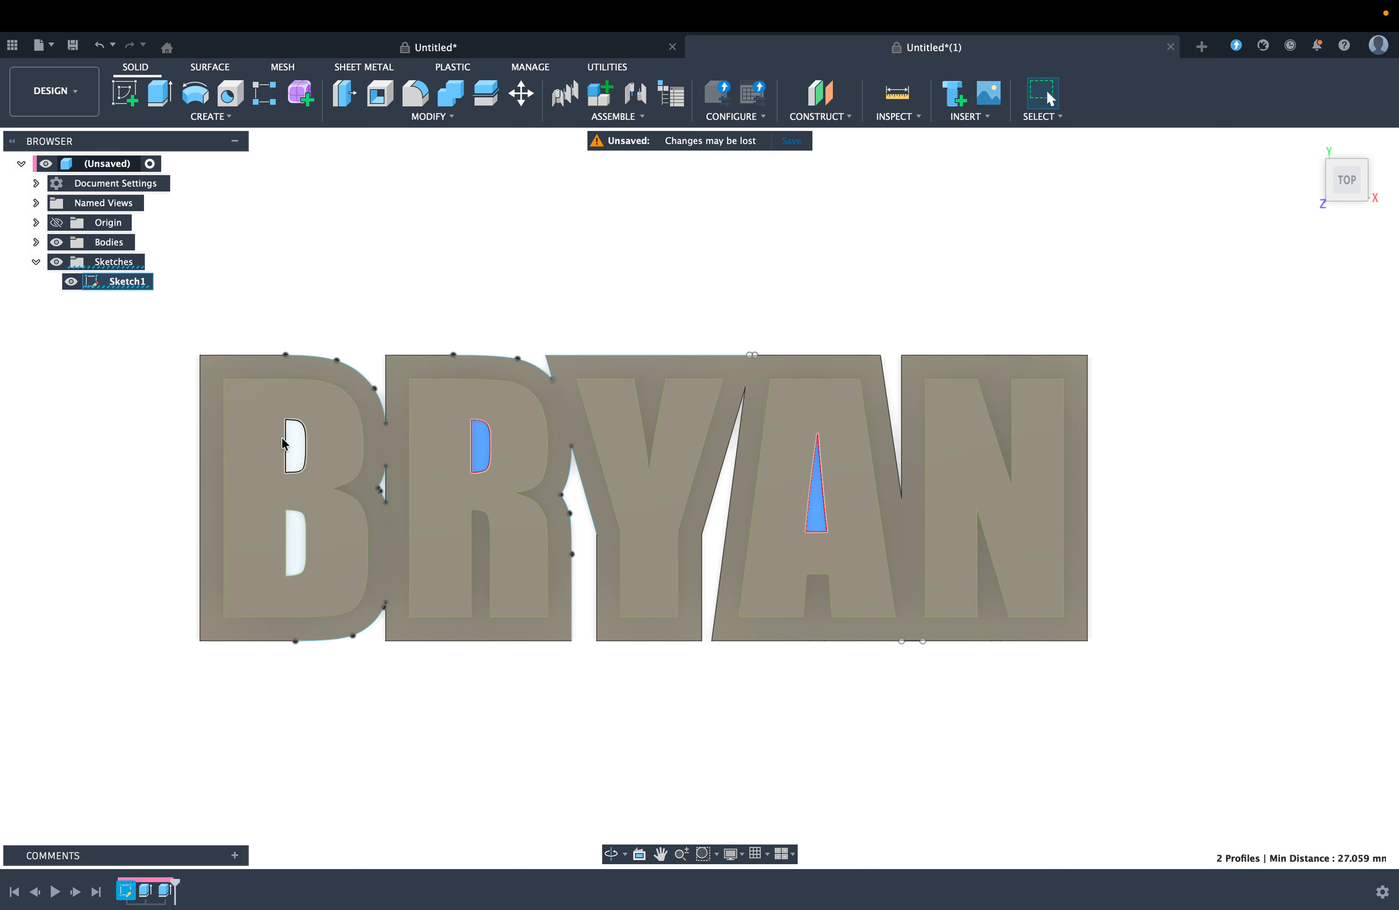
{"action": "left_click", "coordinate": [294, 452]}
{"action": "left_click", "coordinate": [298, 564]}
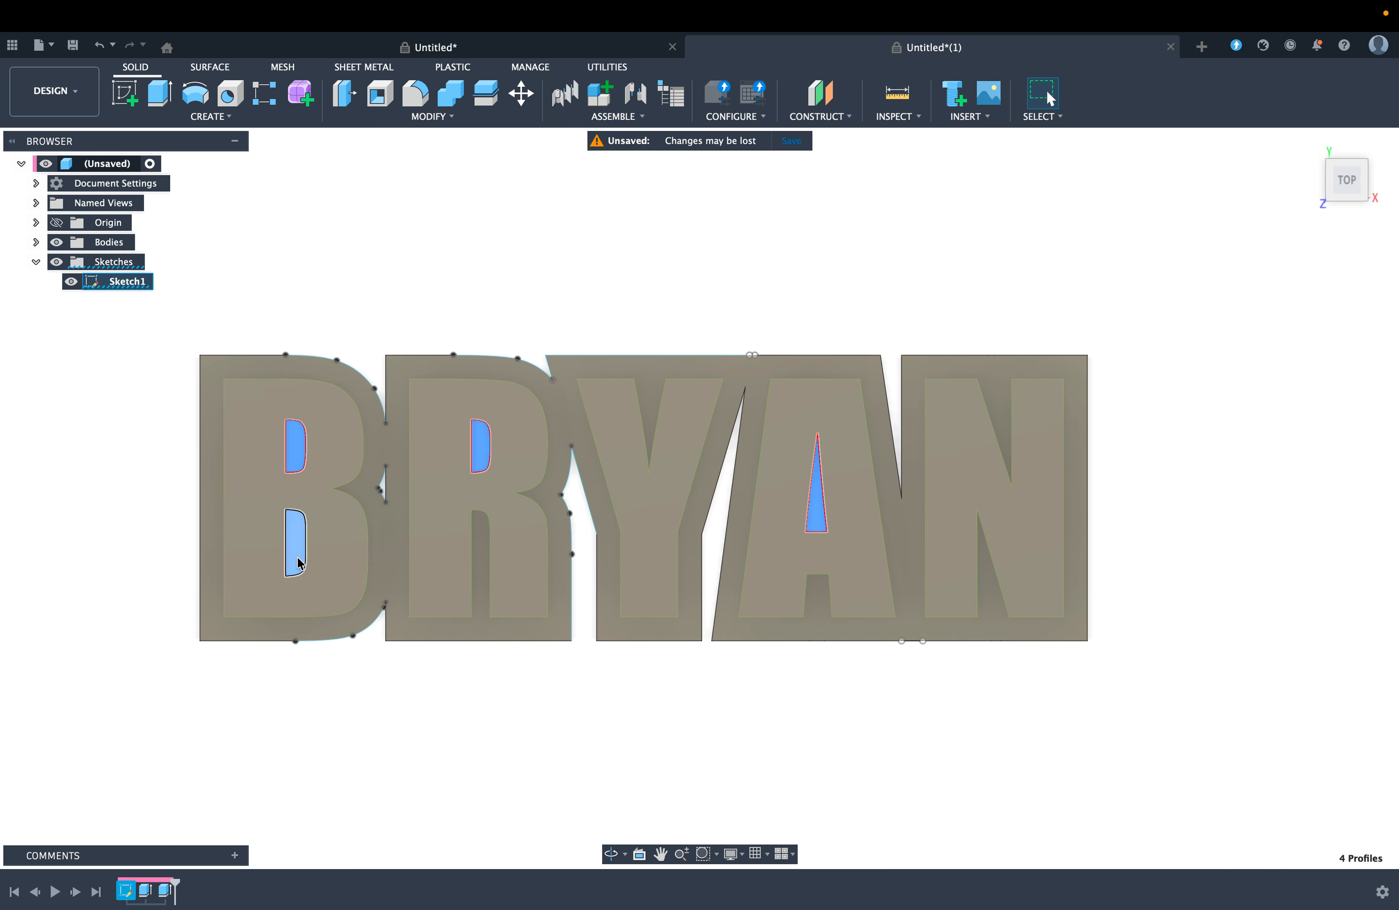
{"action": "key", "text": "e"}
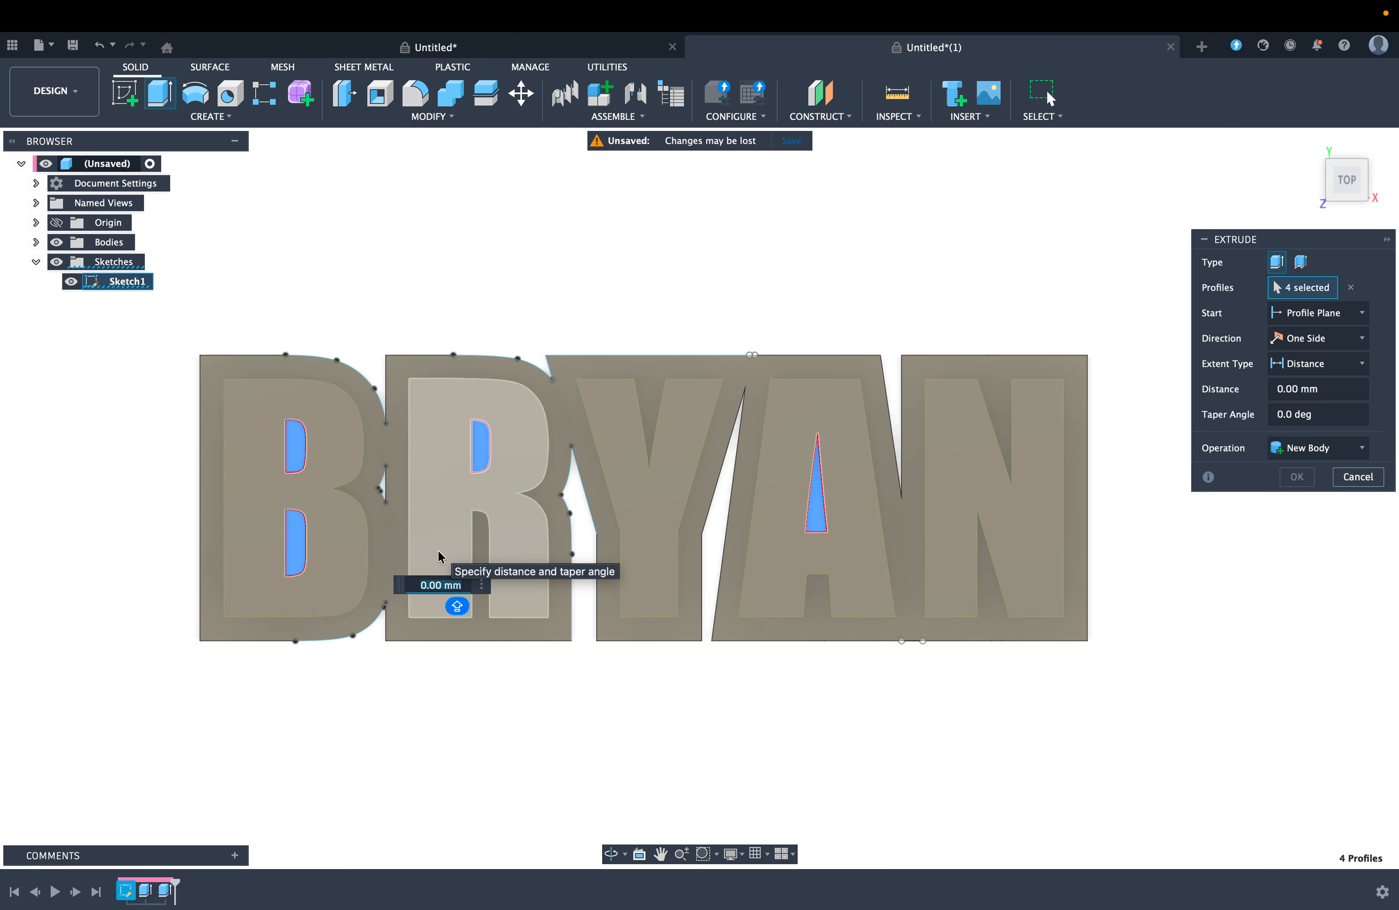
{"action": "type", "text": "5"}
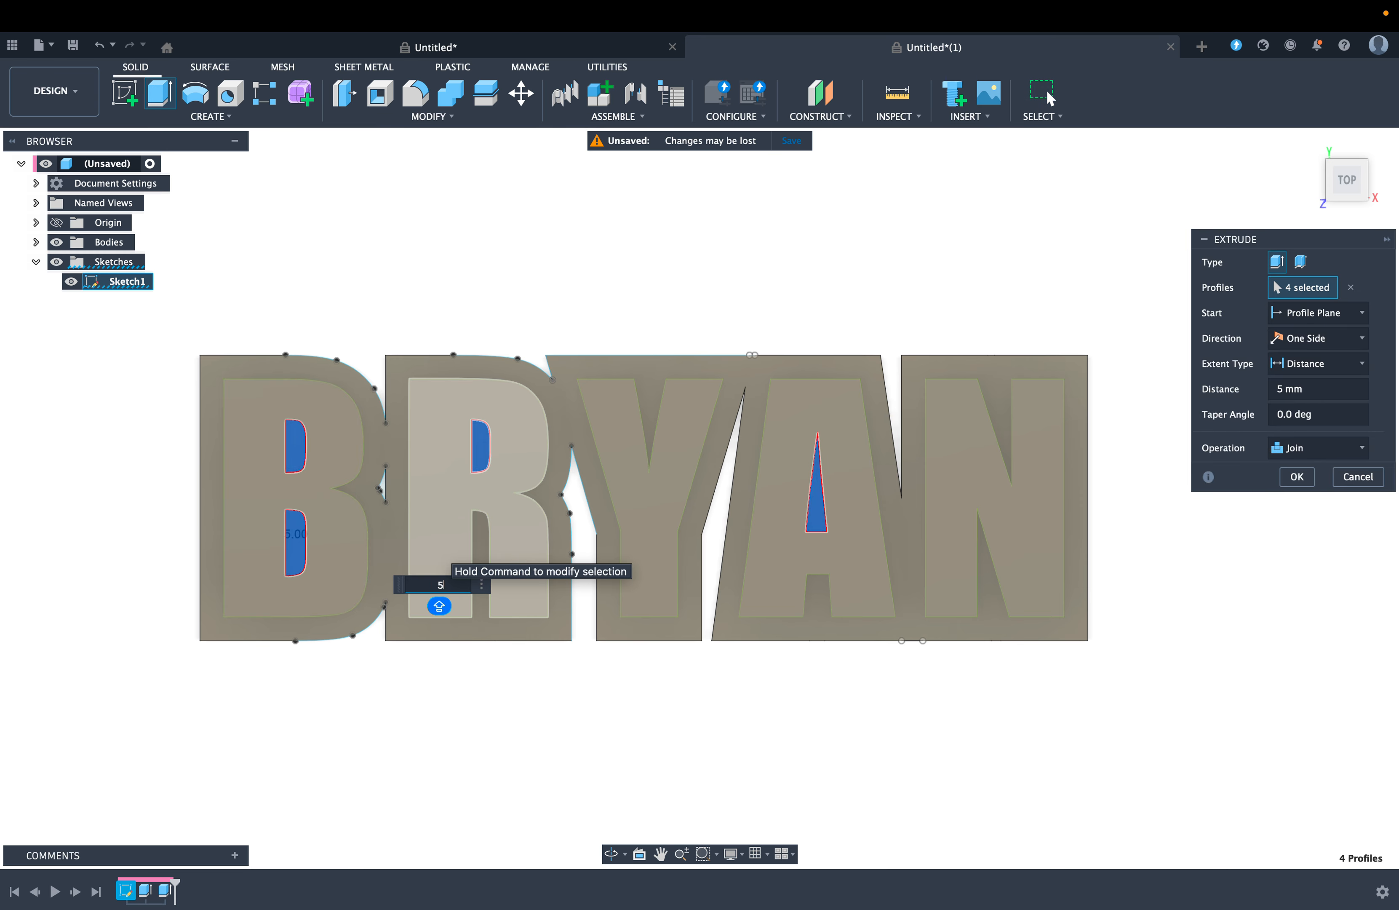
{"action": "key", "text": "Return"}
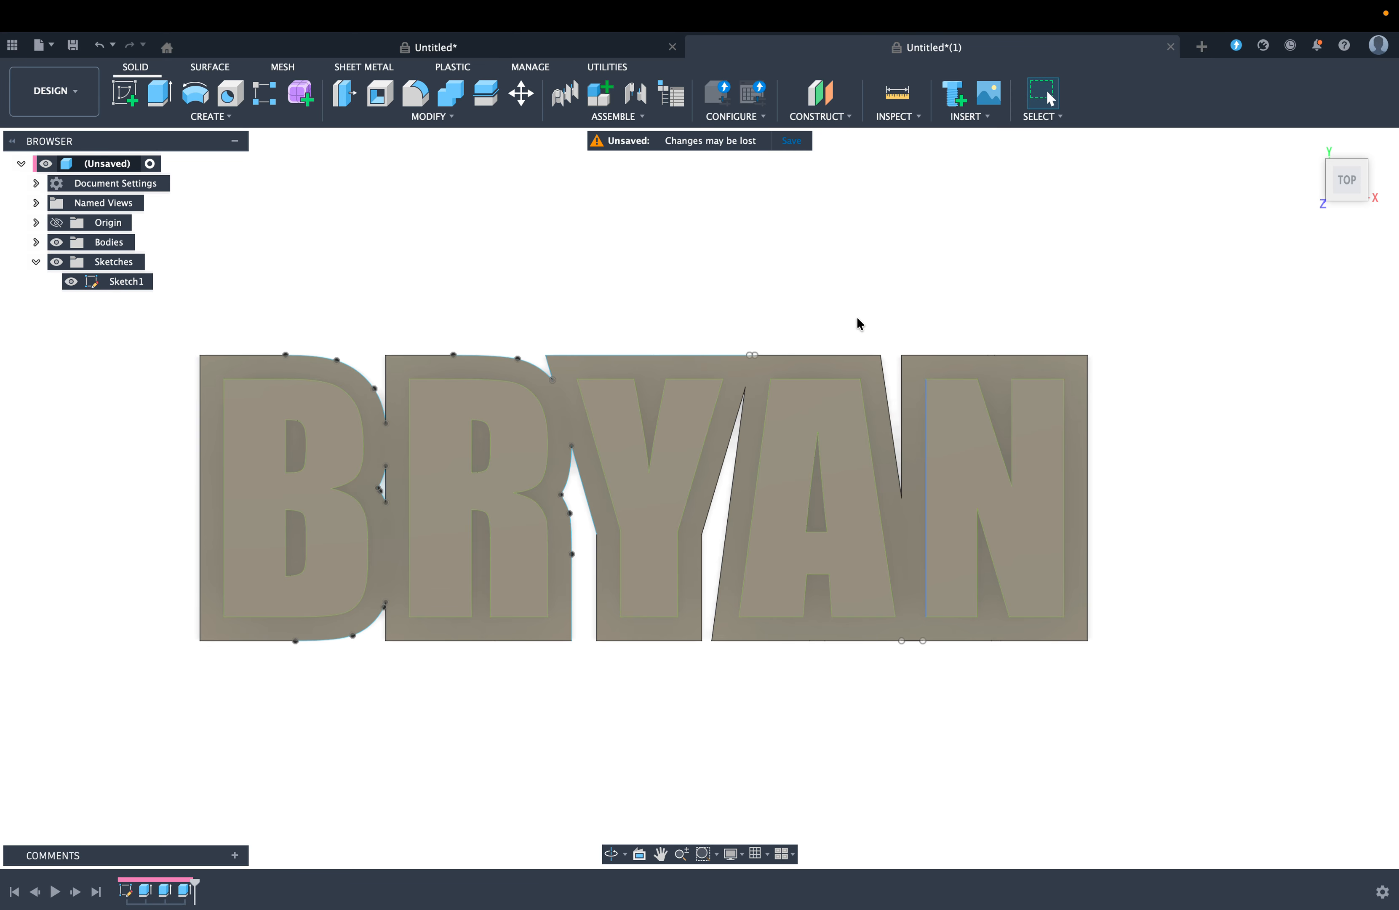
Step: Hide the letter sketch and inspect the finished name plate from the front and from above
{"action": "scroll", "coordinate": [943, 331], "scroll_direction": "down", "scroll_amount": 2}
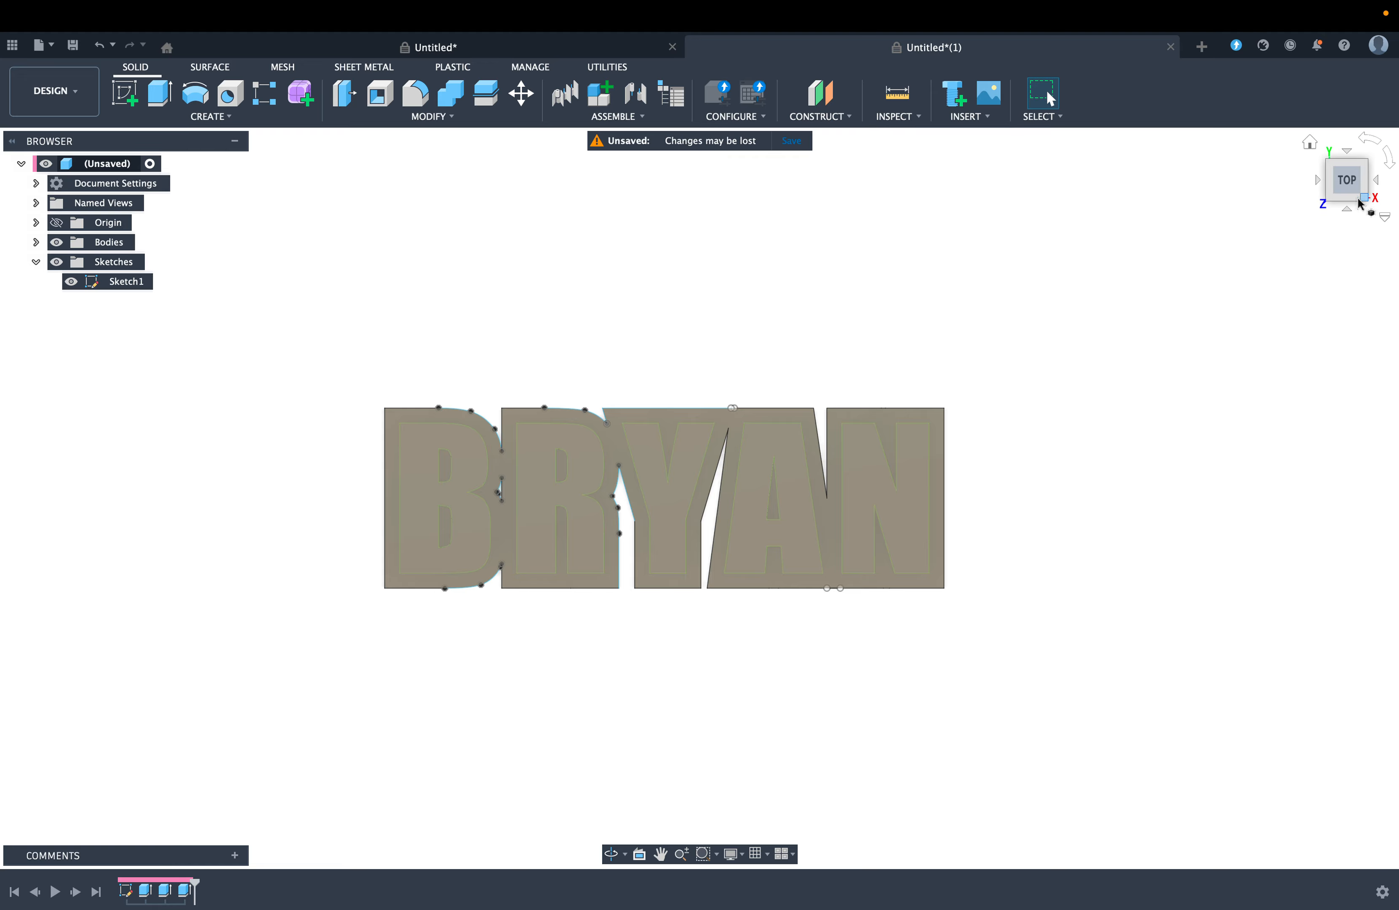
{"action": "left_click", "coordinate": [1348, 199]}
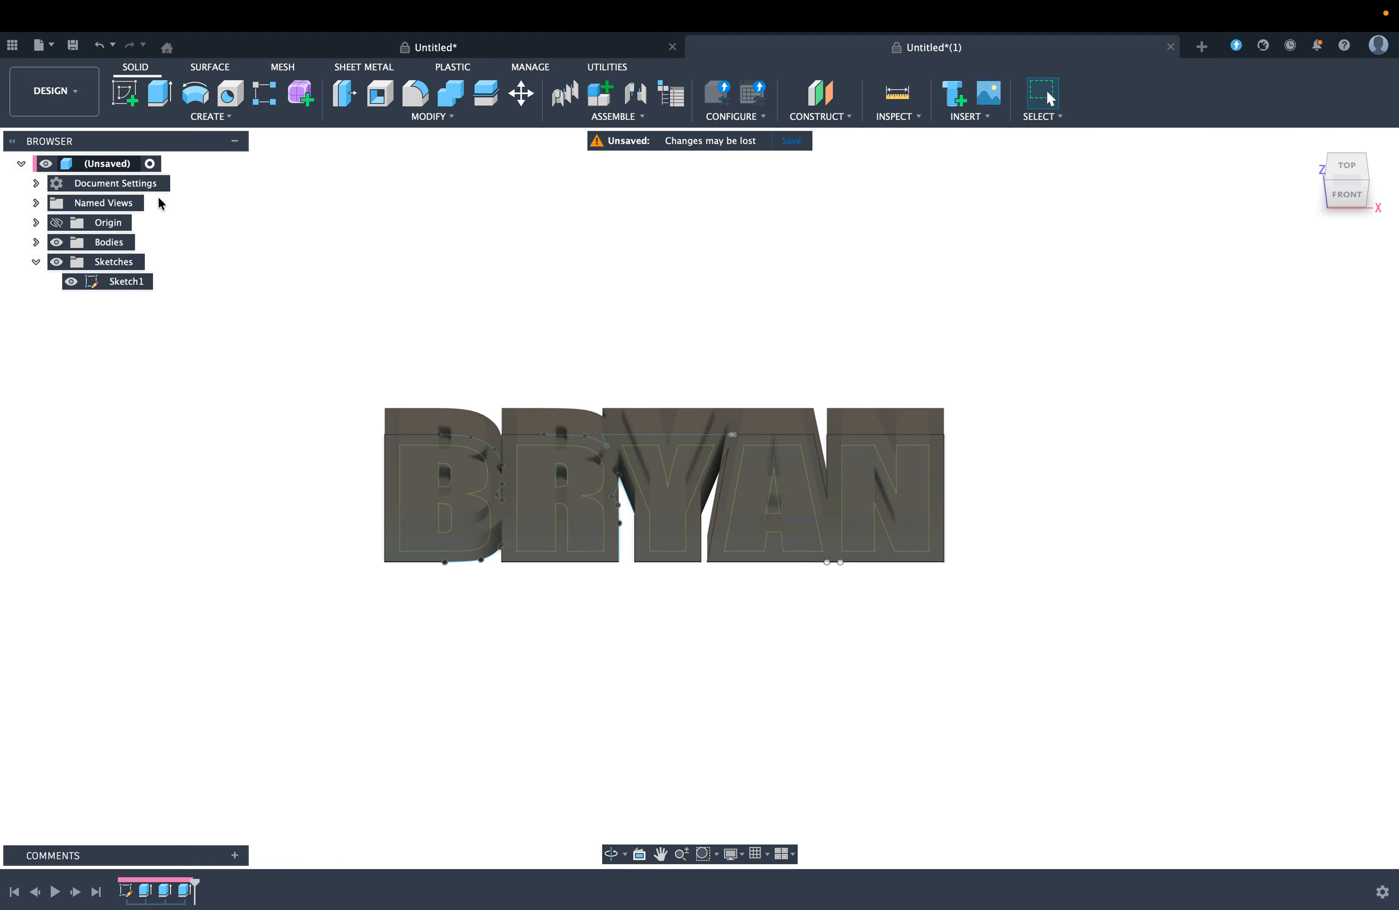
{"action": "left_click", "coordinate": [71, 282]}
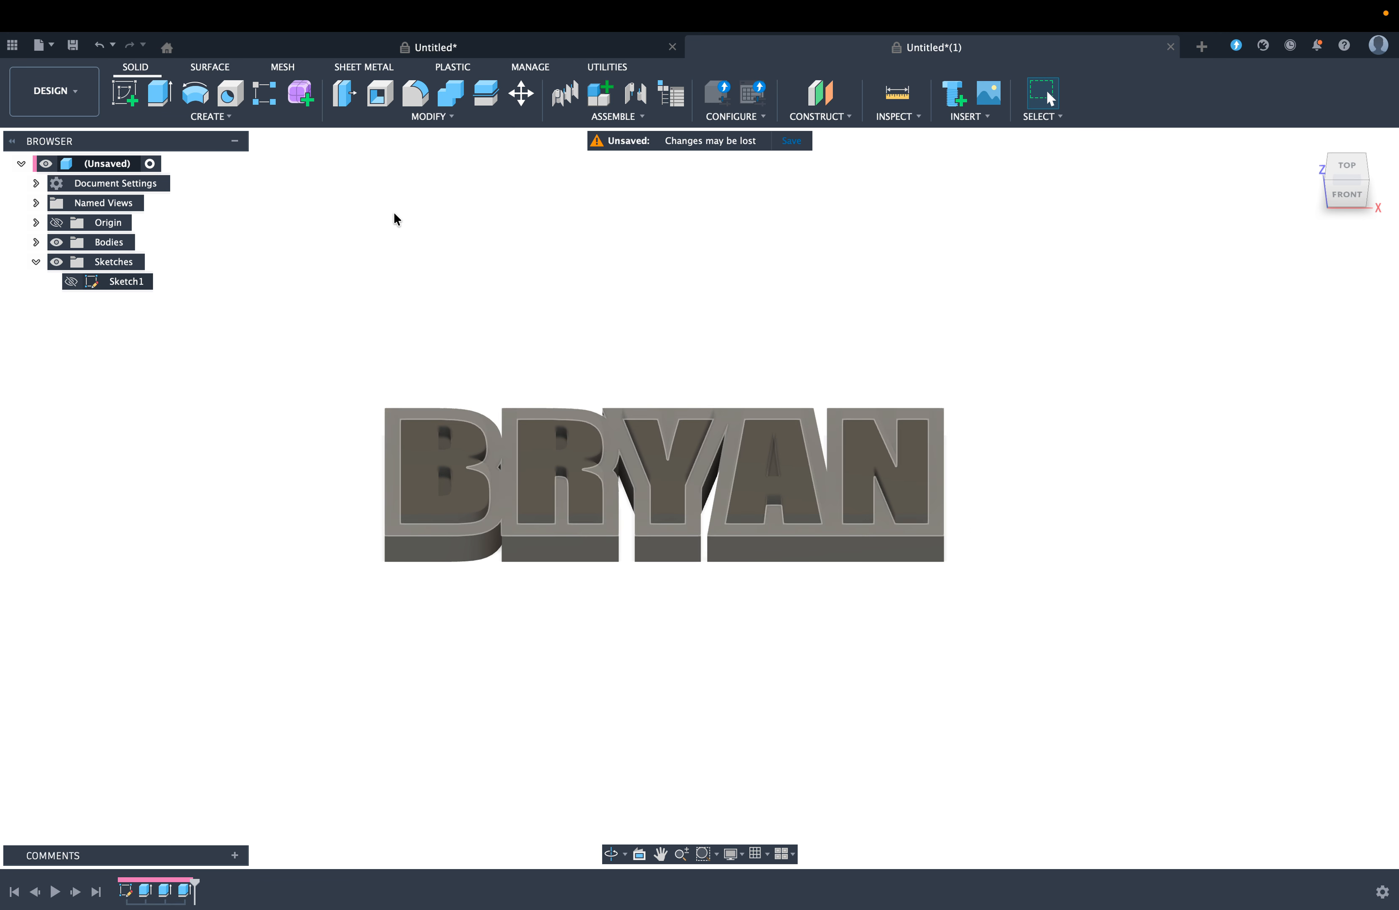
{"action": "left_click", "coordinate": [1352, 164]}
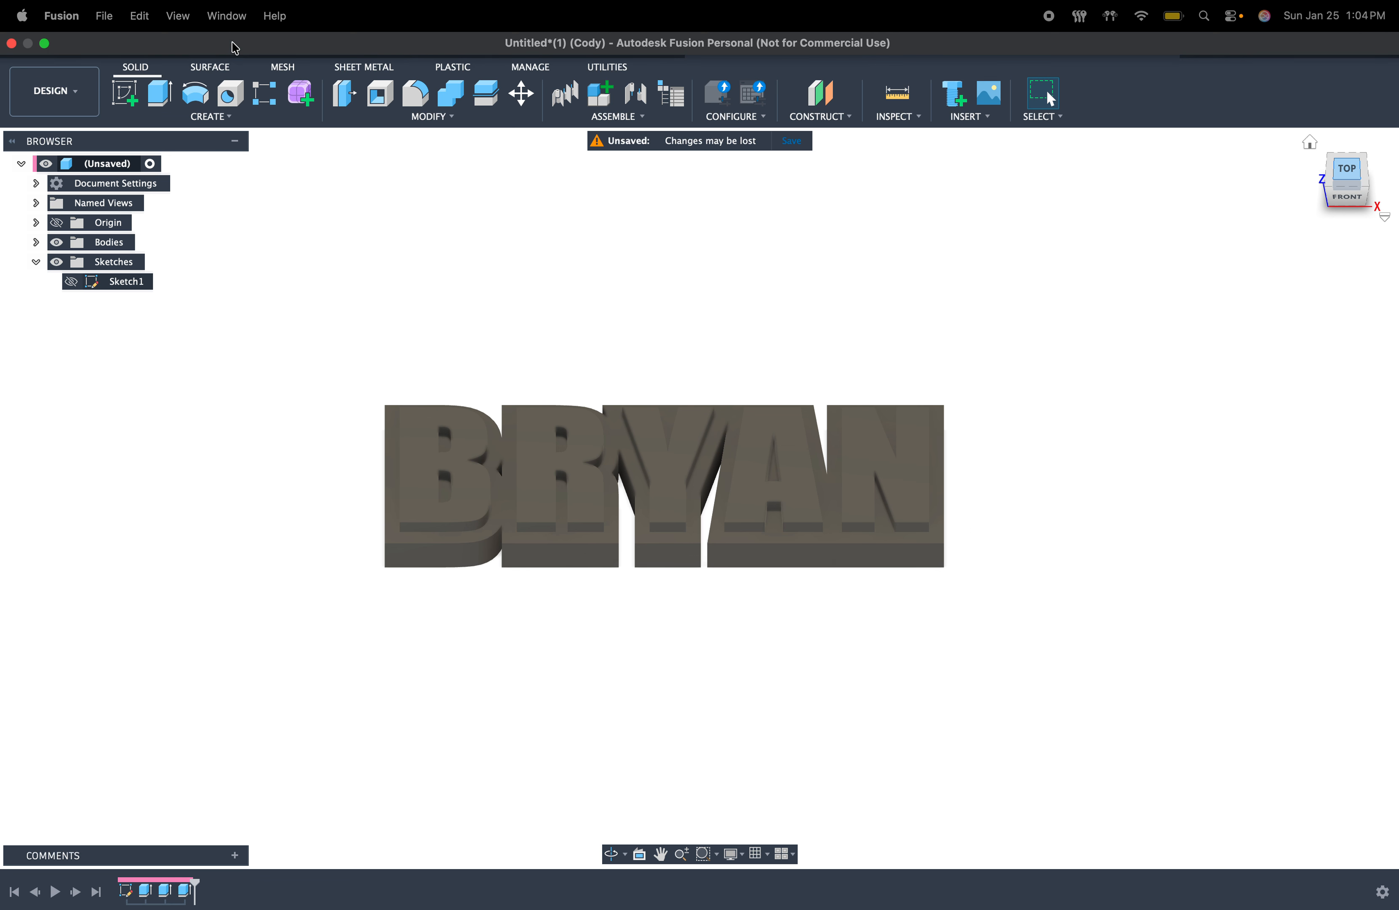
Step: Save the design as NAME TEXT in the Admin Project location
{"action": "left_click", "coordinate": [104, 17]}
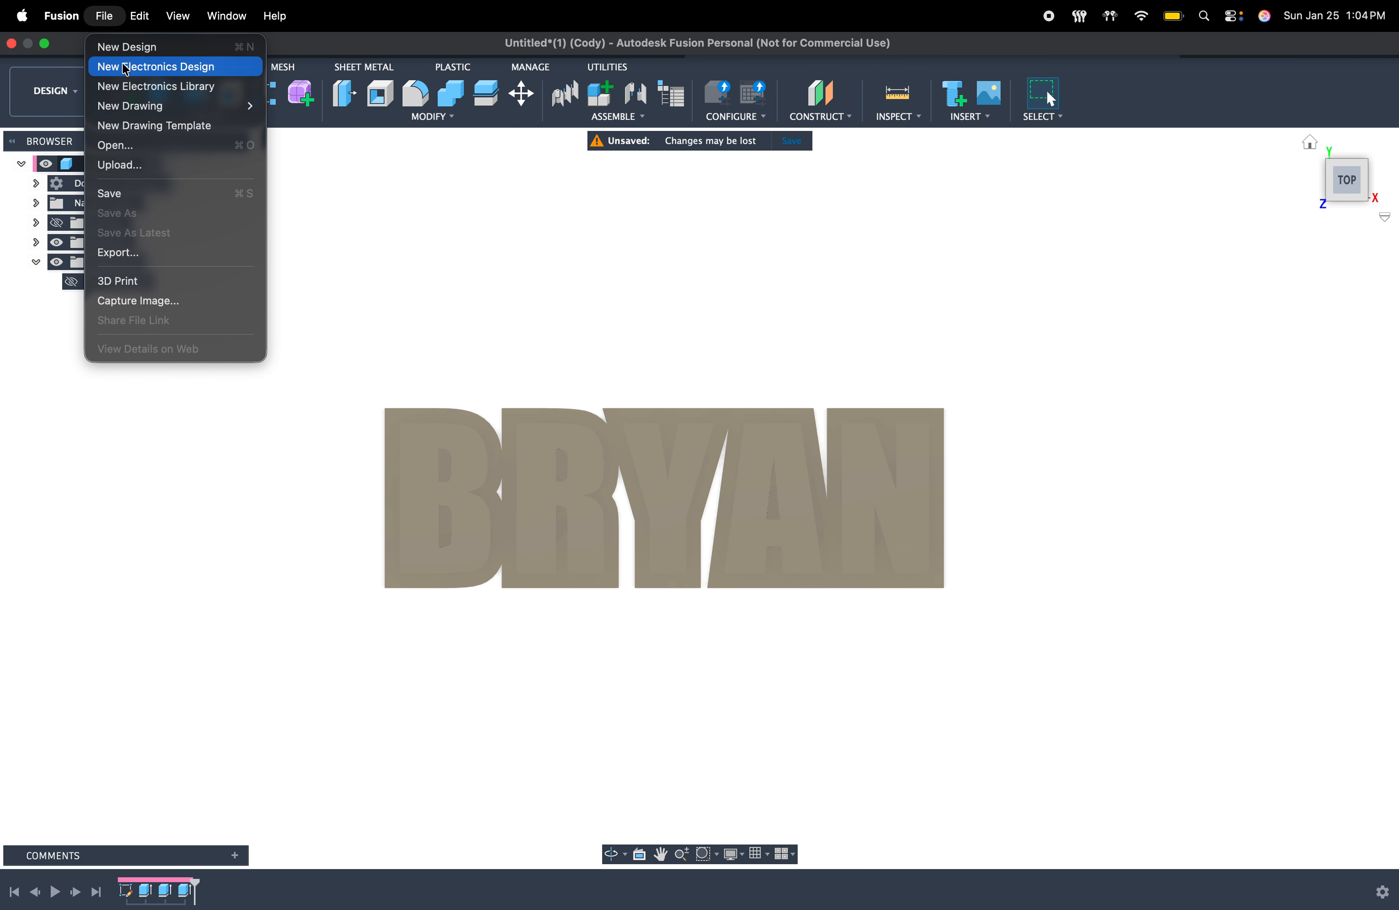
{"action": "left_click", "coordinate": [169, 187]}
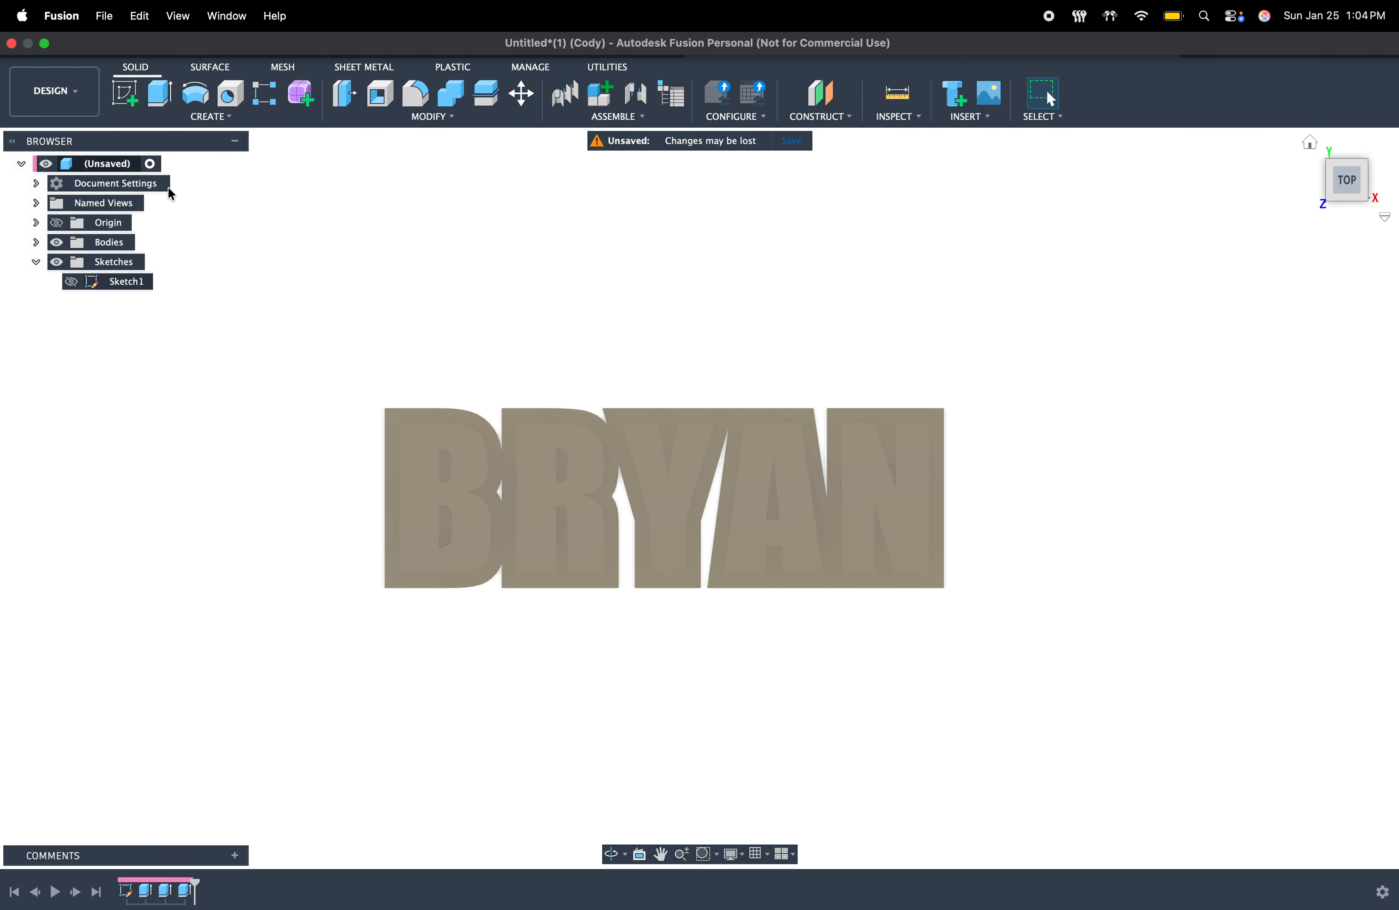
{"action": "type", "text": "NAME TEXT"}
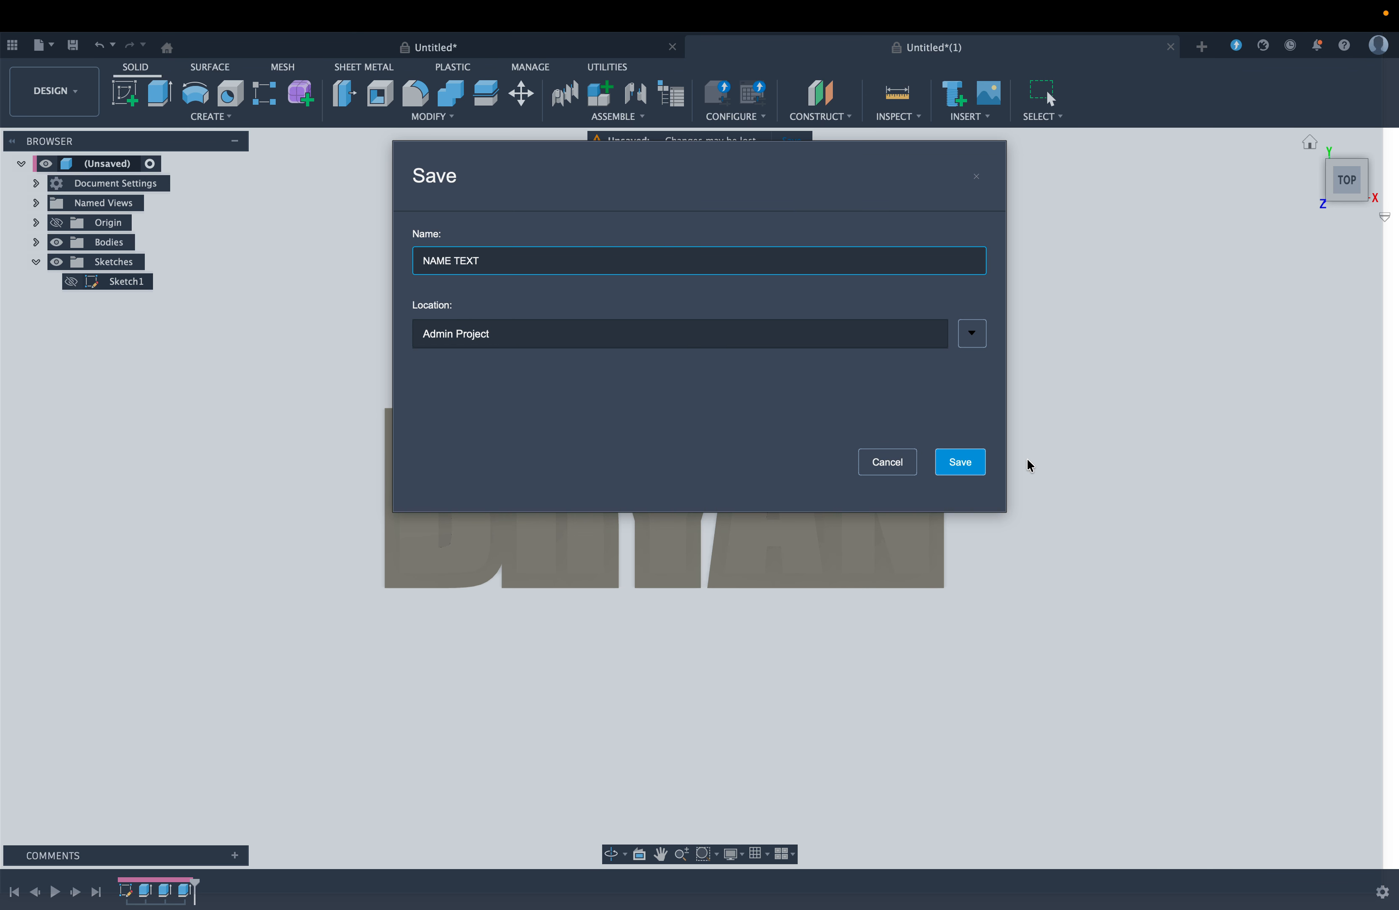
{"action": "left_click", "coordinate": [959, 463]}
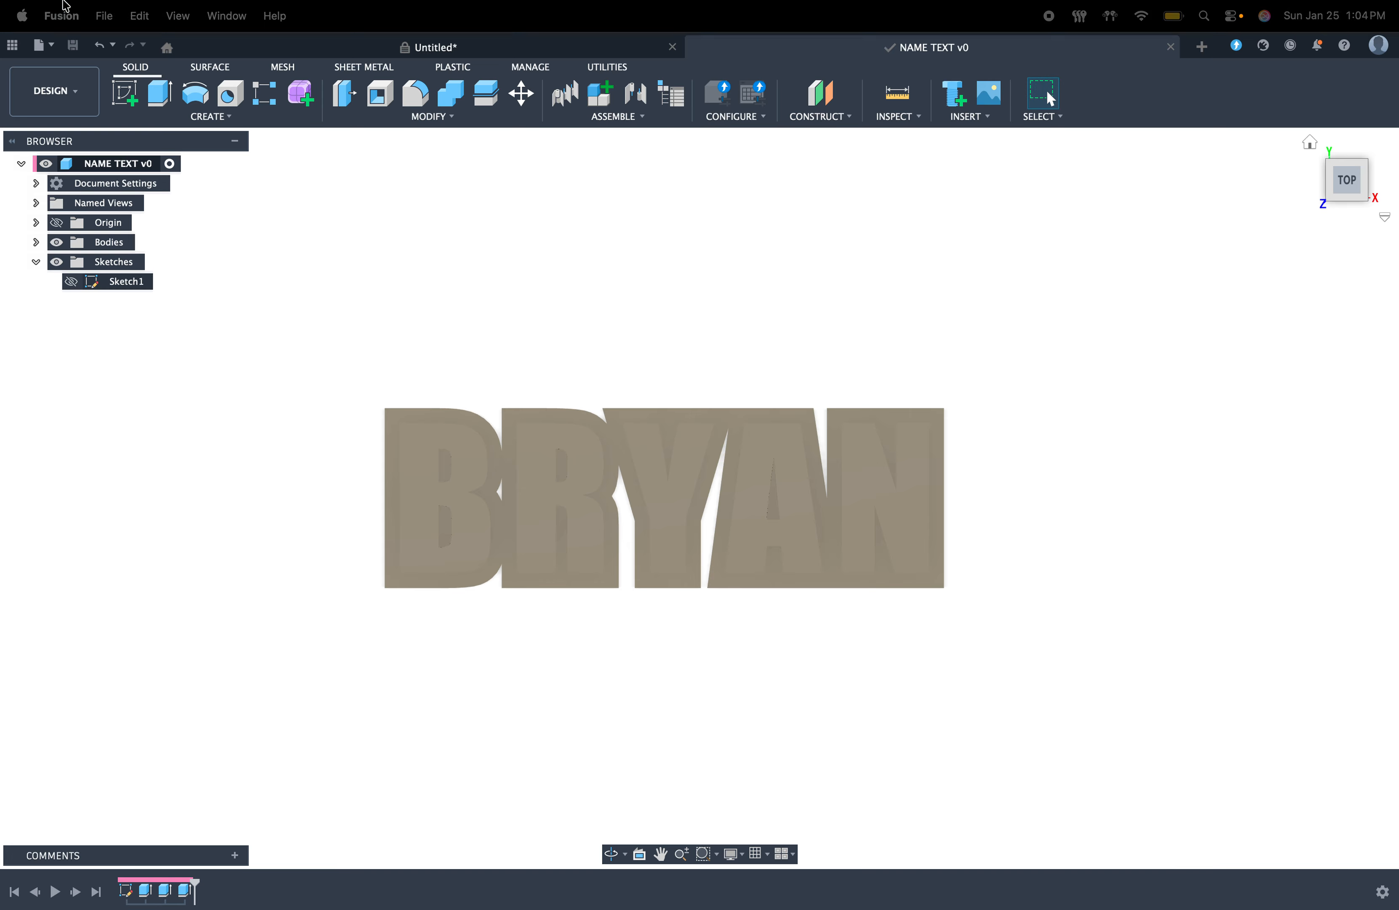
Step: Export the design as the 3MF file NAME TEXT to the Downloads folder
{"action": "left_click", "coordinate": [104, 17]}
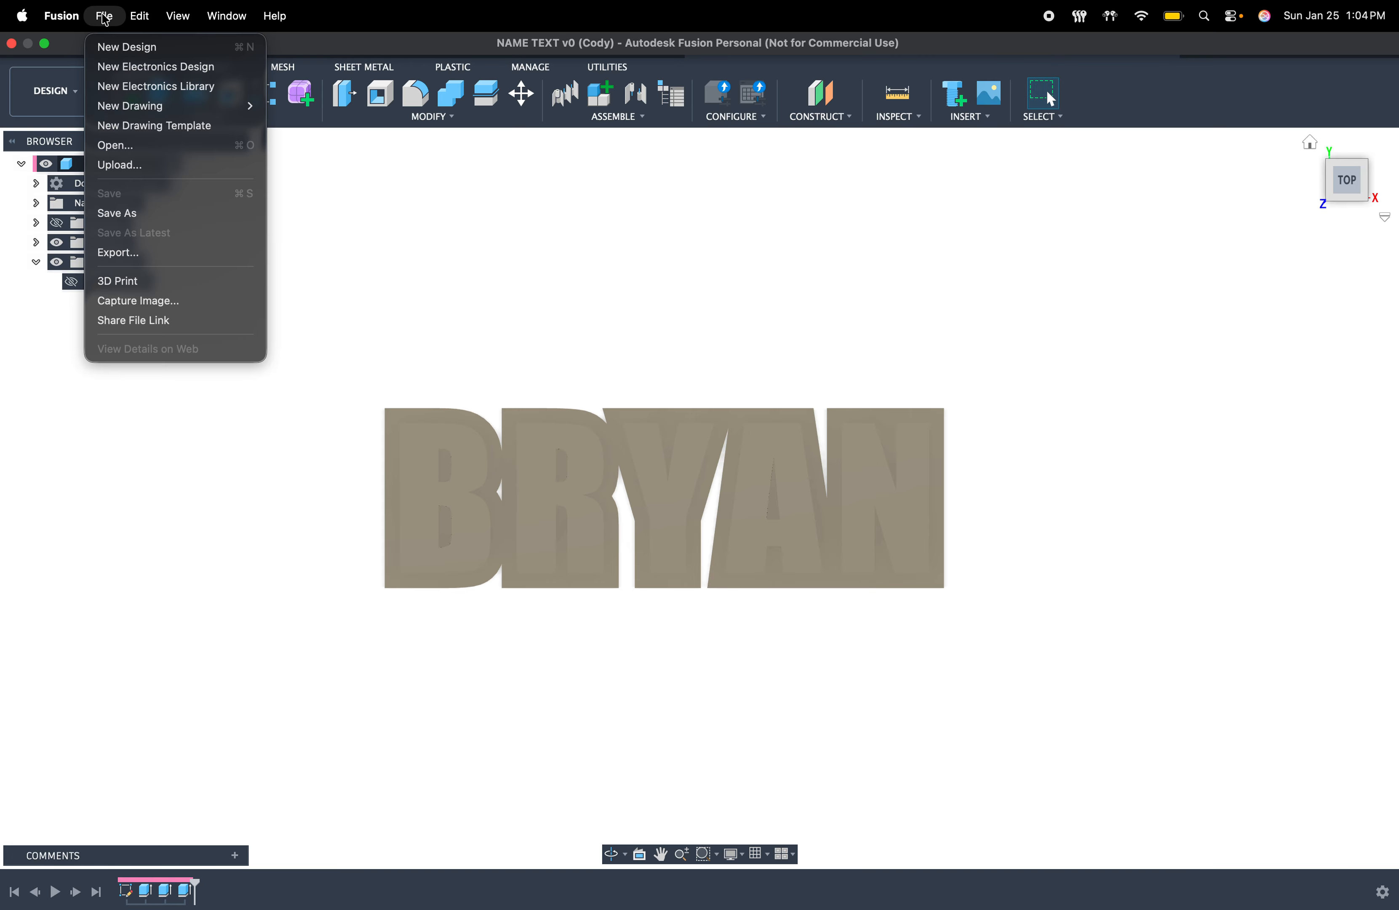
{"action": "left_click", "coordinate": [152, 253]}
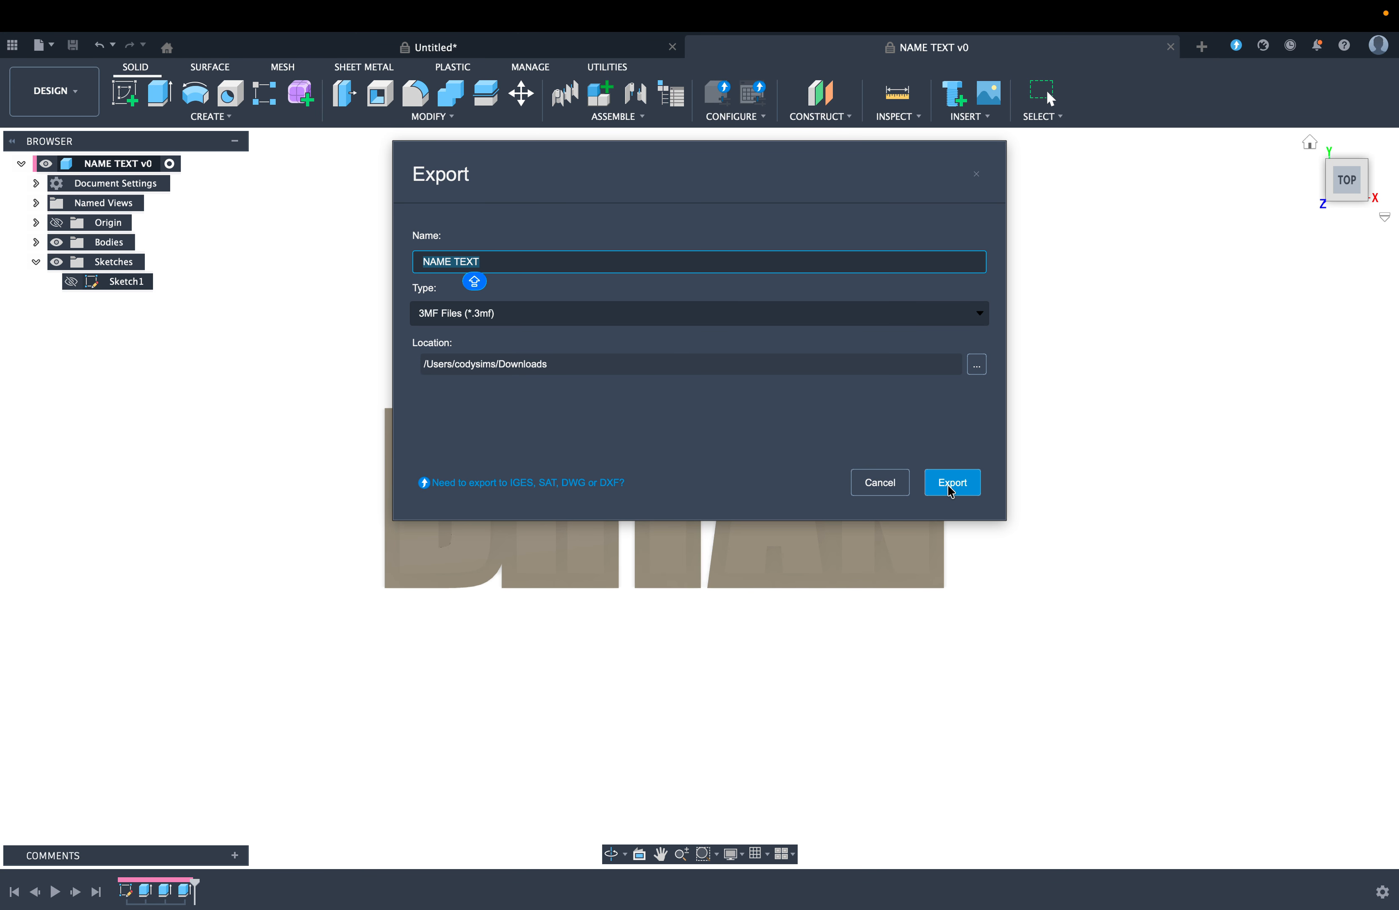
{"action": "left_click", "coordinate": [963, 492]}
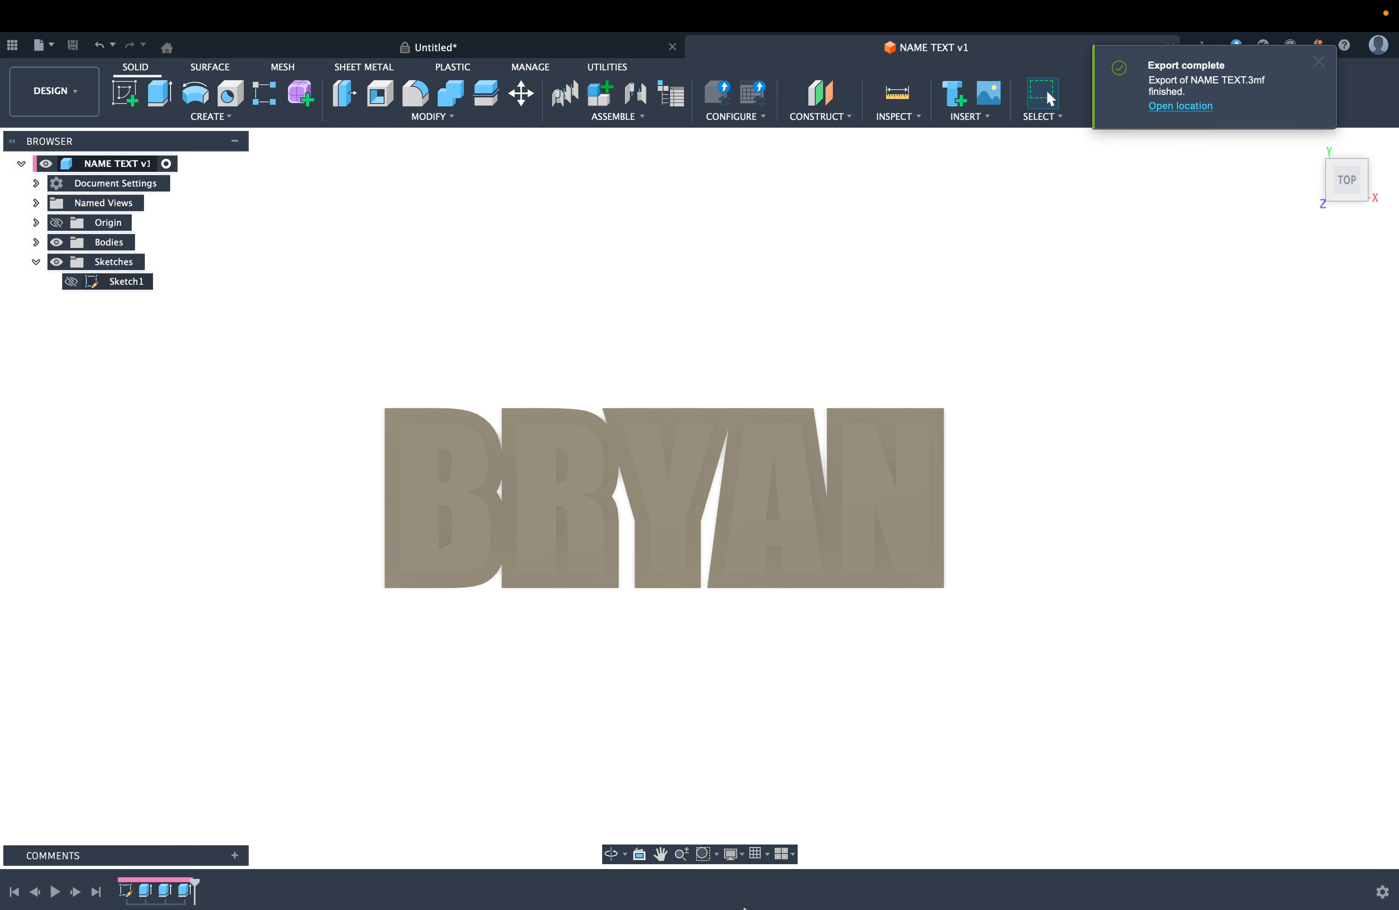
Step: Switch to Bambu Studio, save the current project's changes, and open NAME TEXT.3mf from Downloads
{"action": "mouse_move", "coordinate": [617, 904]}
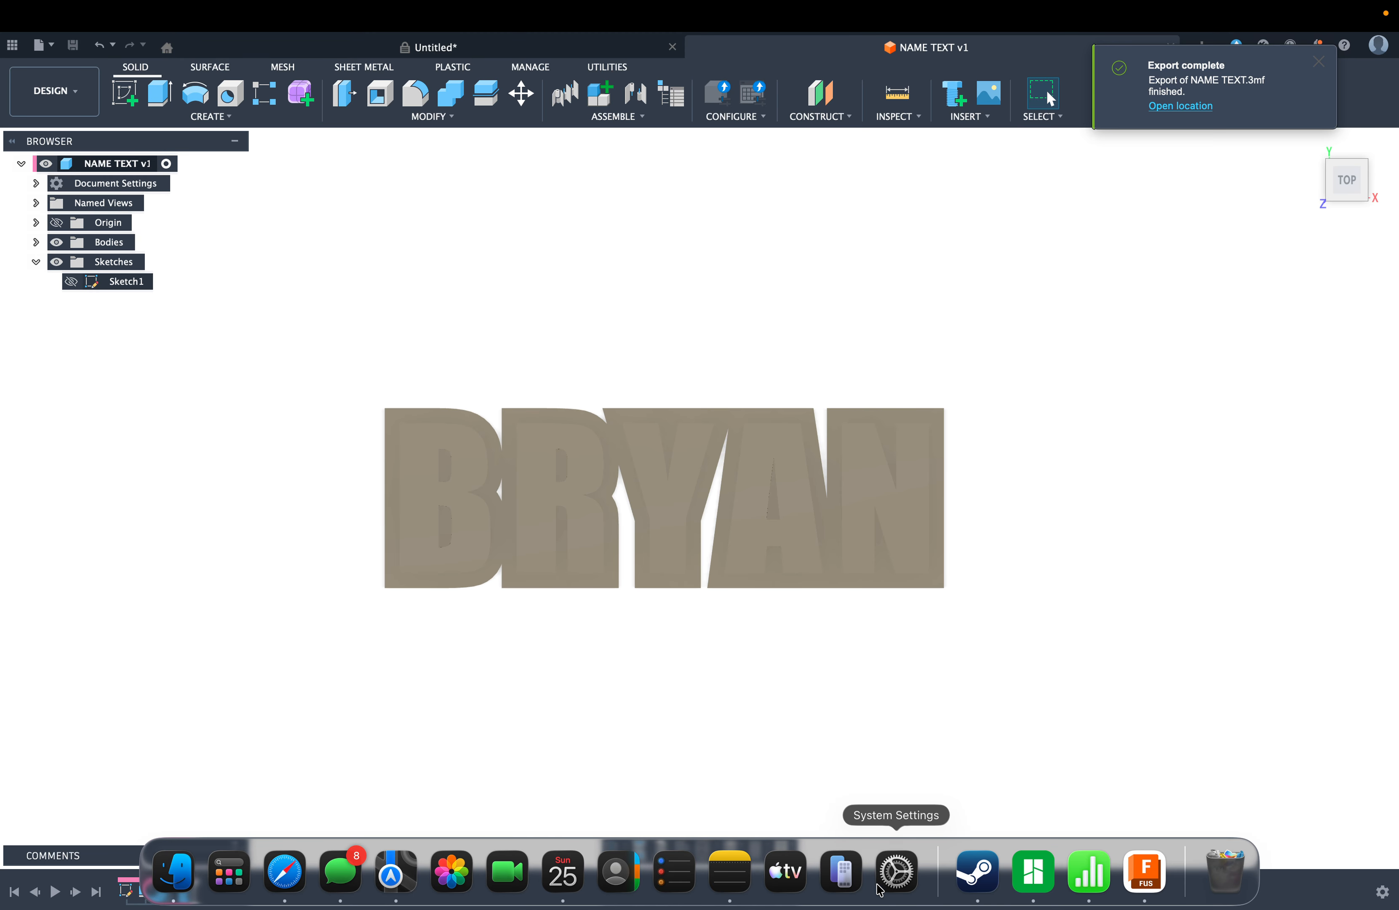
{"action": "left_click", "coordinate": [1034, 871]}
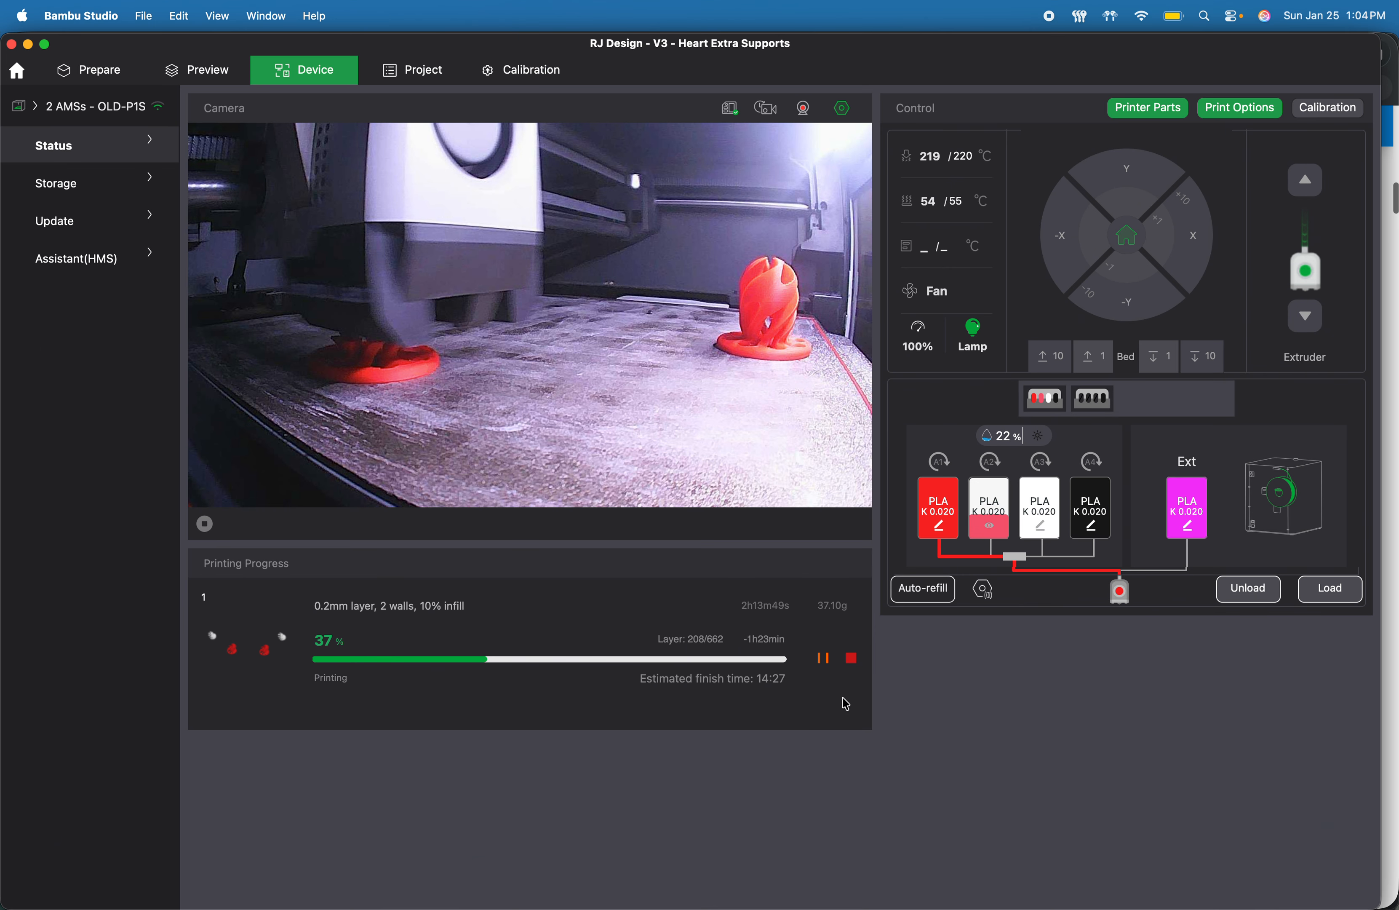
{"action": "left_click", "coordinate": [16, 70]}
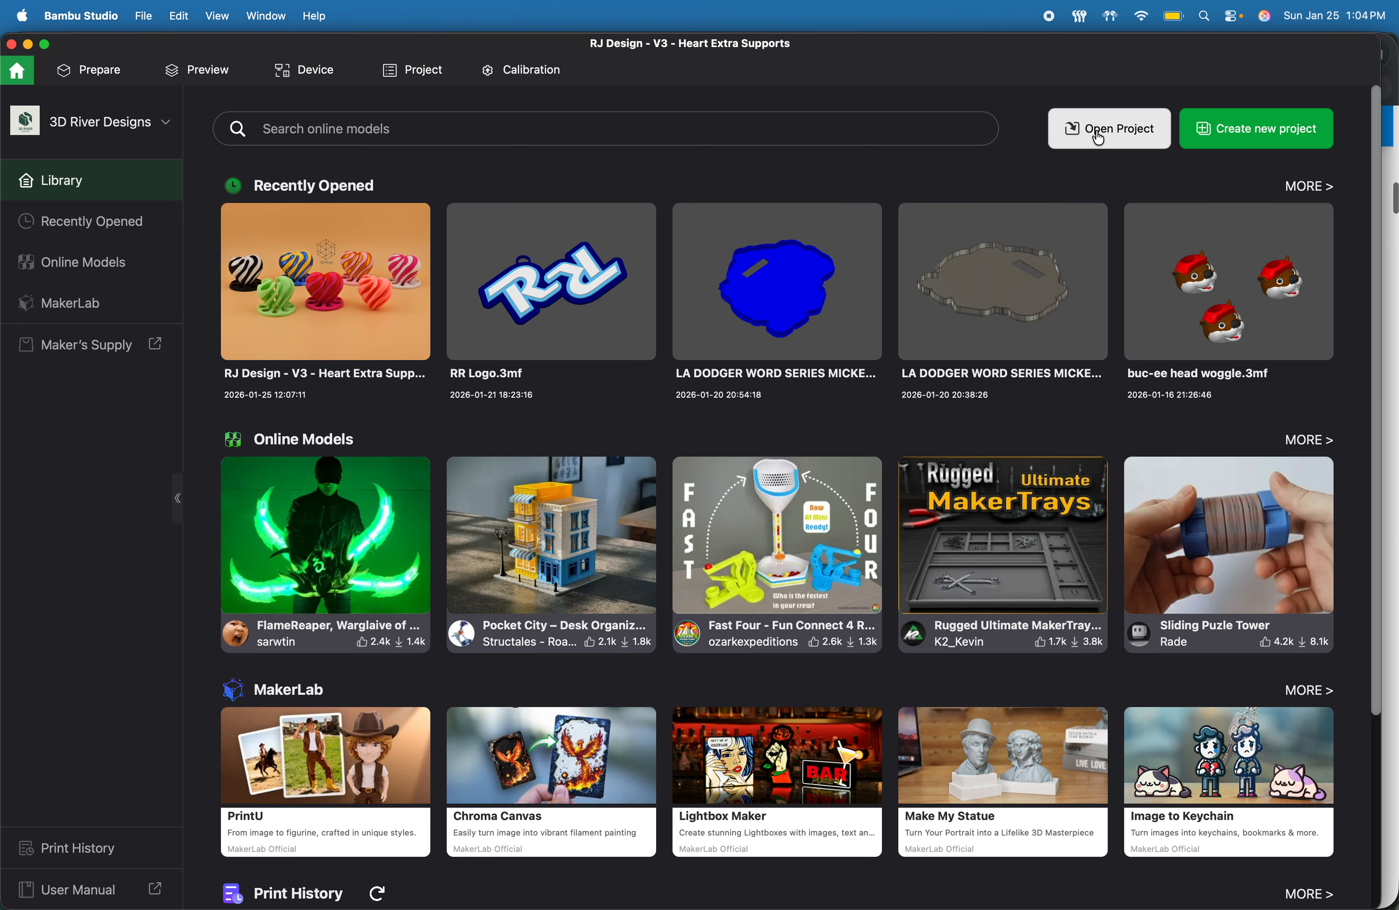
{"action": "left_click", "coordinate": [1097, 128]}
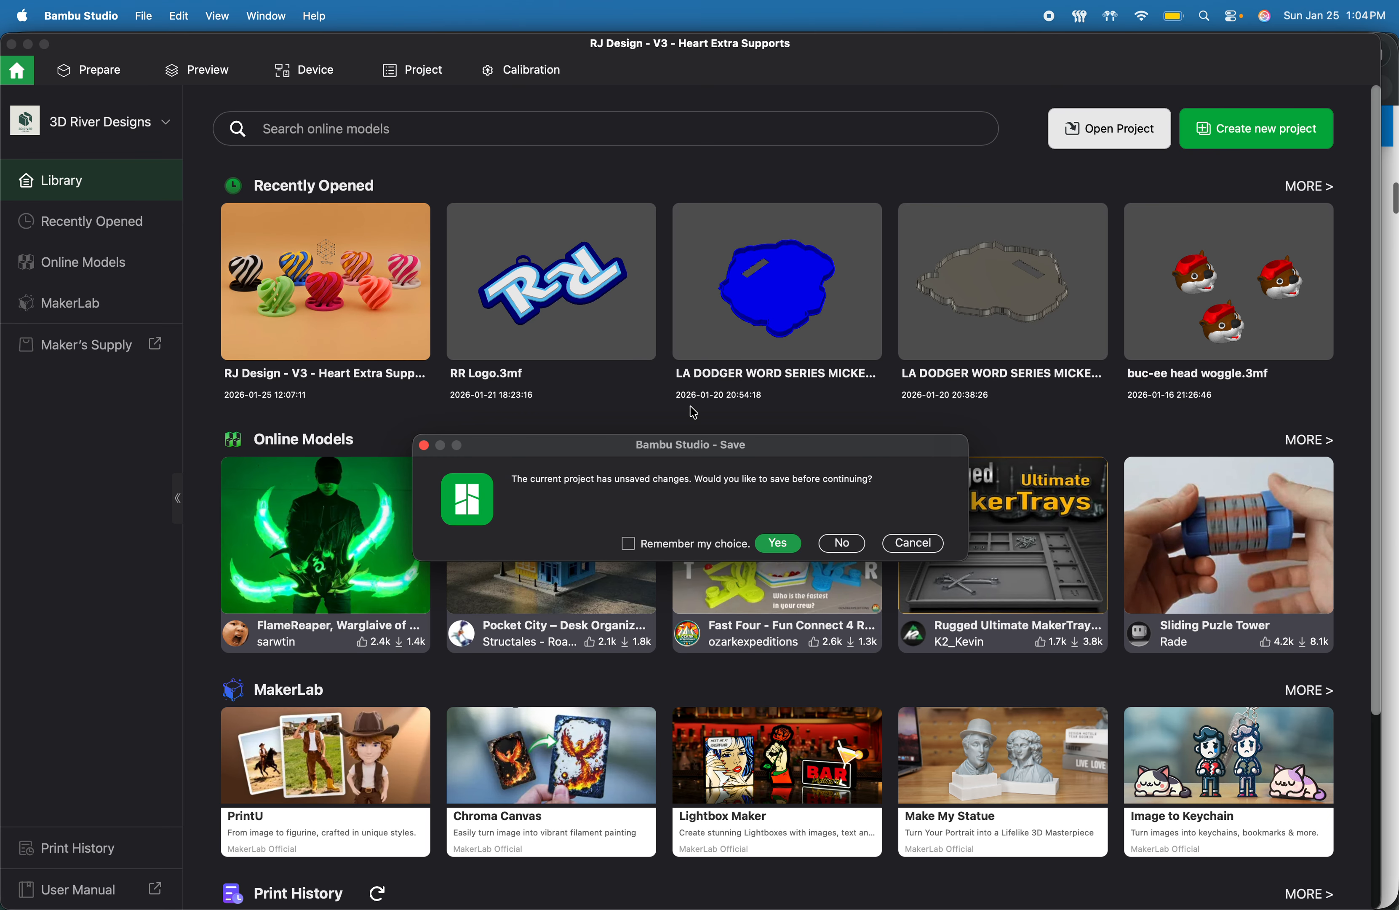
{"action": "left_click", "coordinate": [791, 549]}
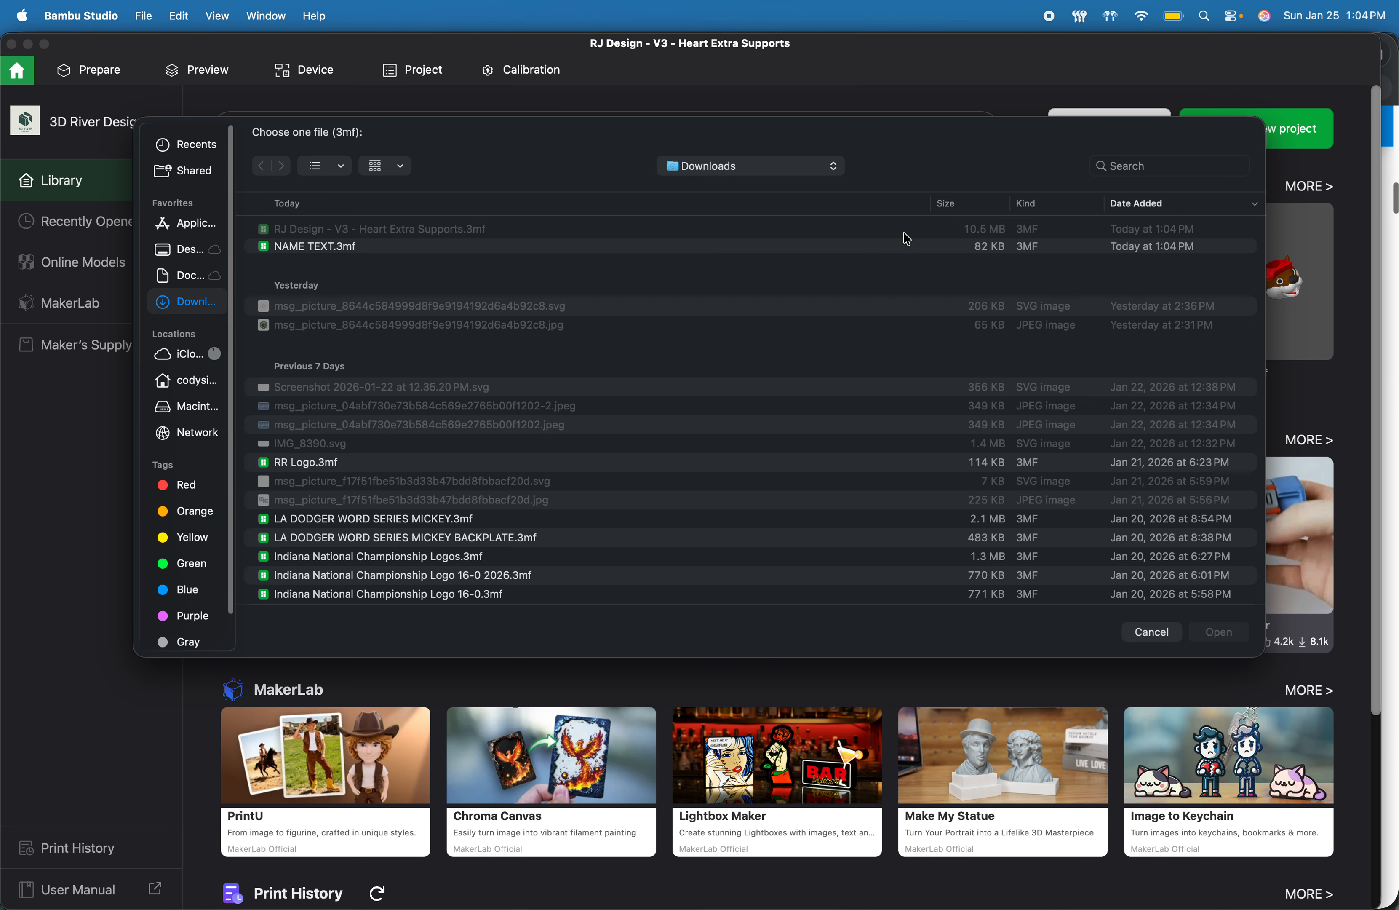
{"action": "double_click", "coordinate": [322, 244]}
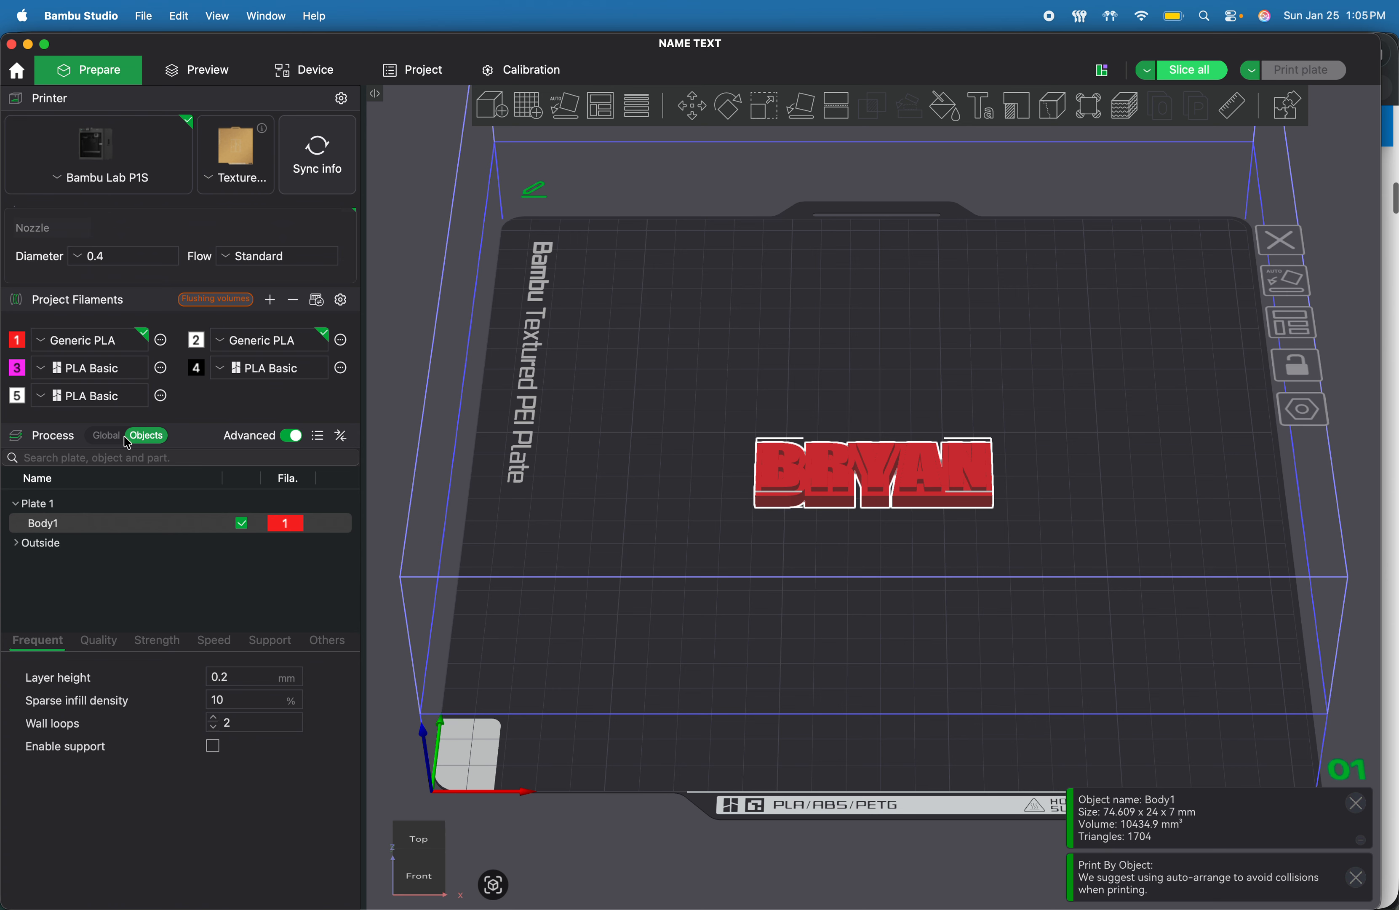
{"action": "left_click", "coordinate": [111, 437]}
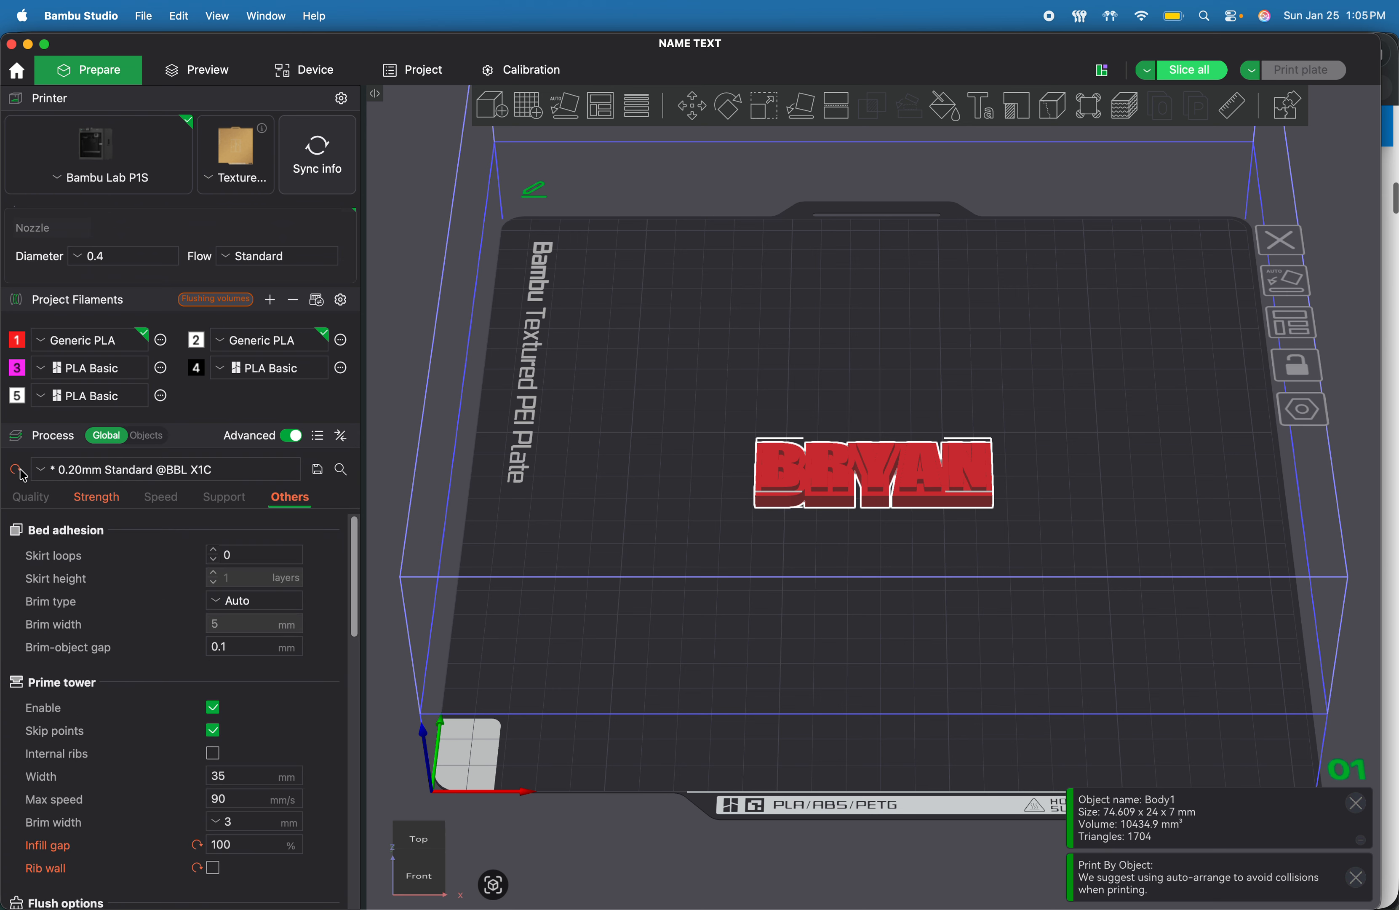
{"action": "left_click", "coordinate": [21, 473]}
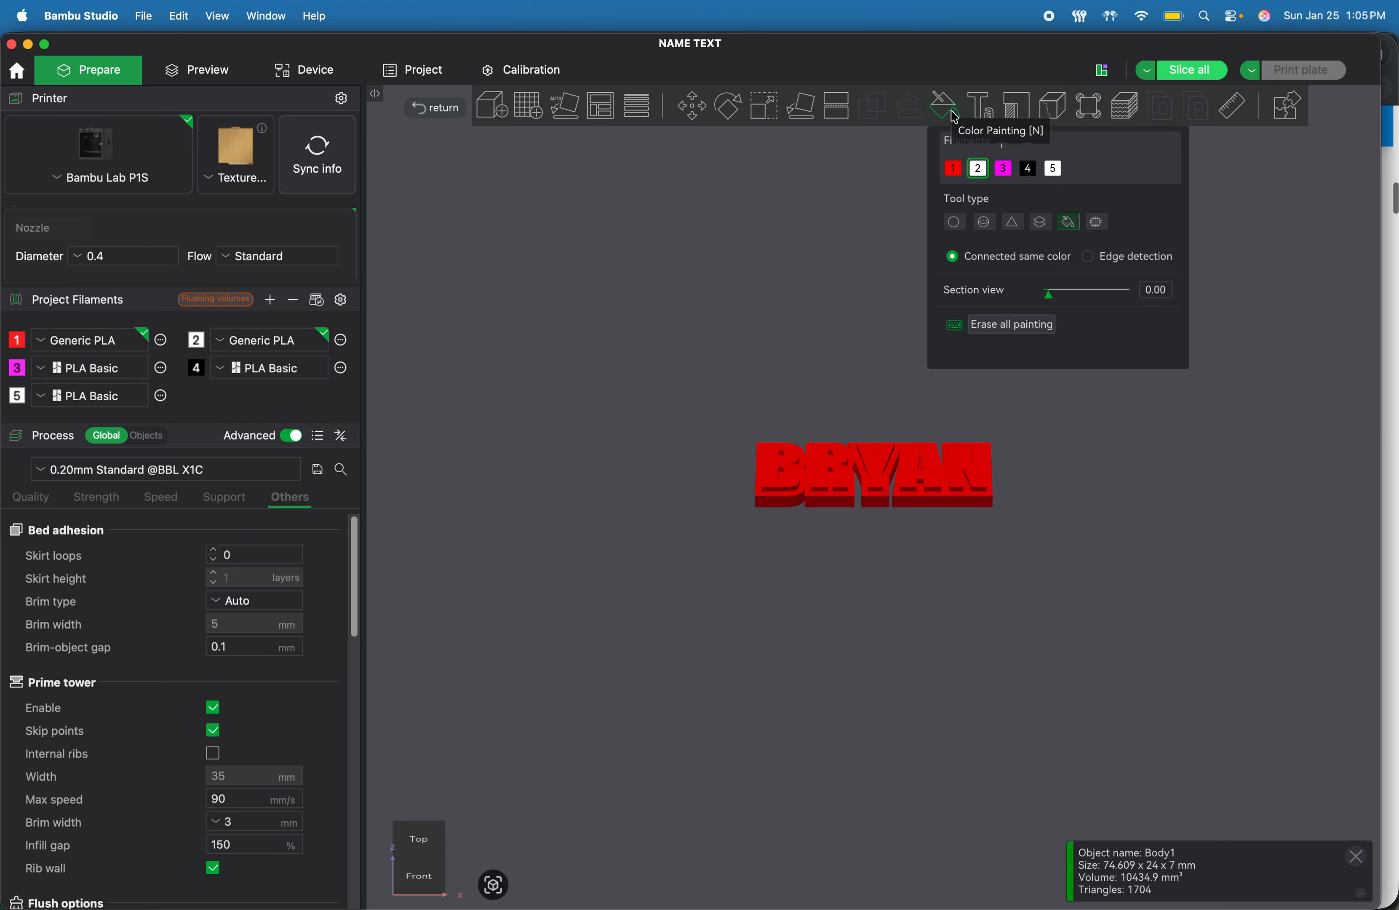
Step: Color-paint the Y's top face and raised side walls with white filament 2, using the fill tool with edge detection
{"action": "left_click", "coordinate": [946, 108]}
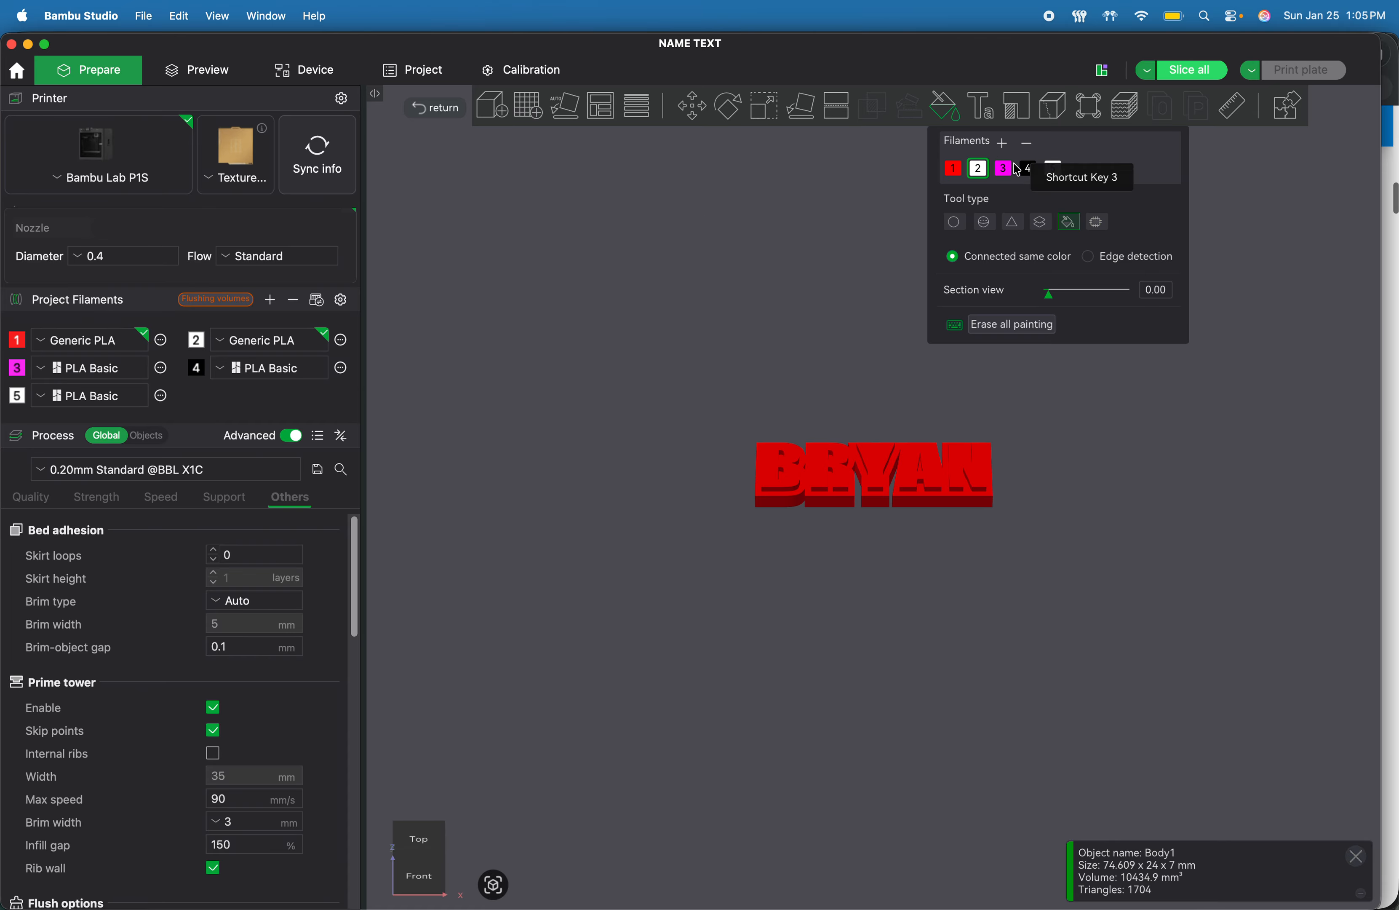
{"action": "left_click", "coordinate": [1090, 255]}
{"action": "scroll", "coordinate": [931, 581], "scroll_direction": "up", "scroll_amount": 5}
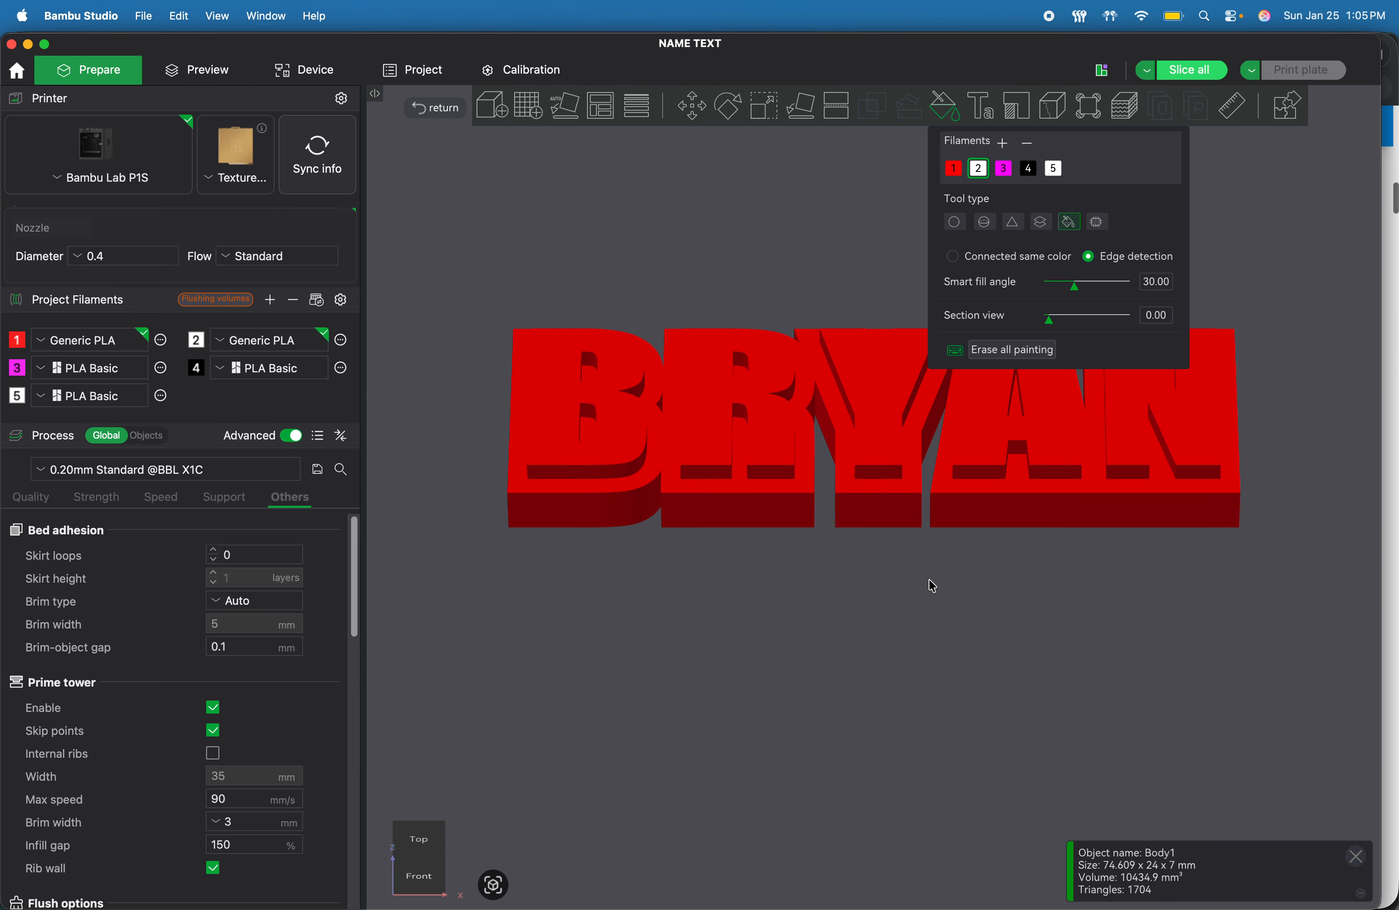
{"action": "left_click", "coordinate": [898, 404]}
{"action": "left_click", "coordinate": [877, 471]}
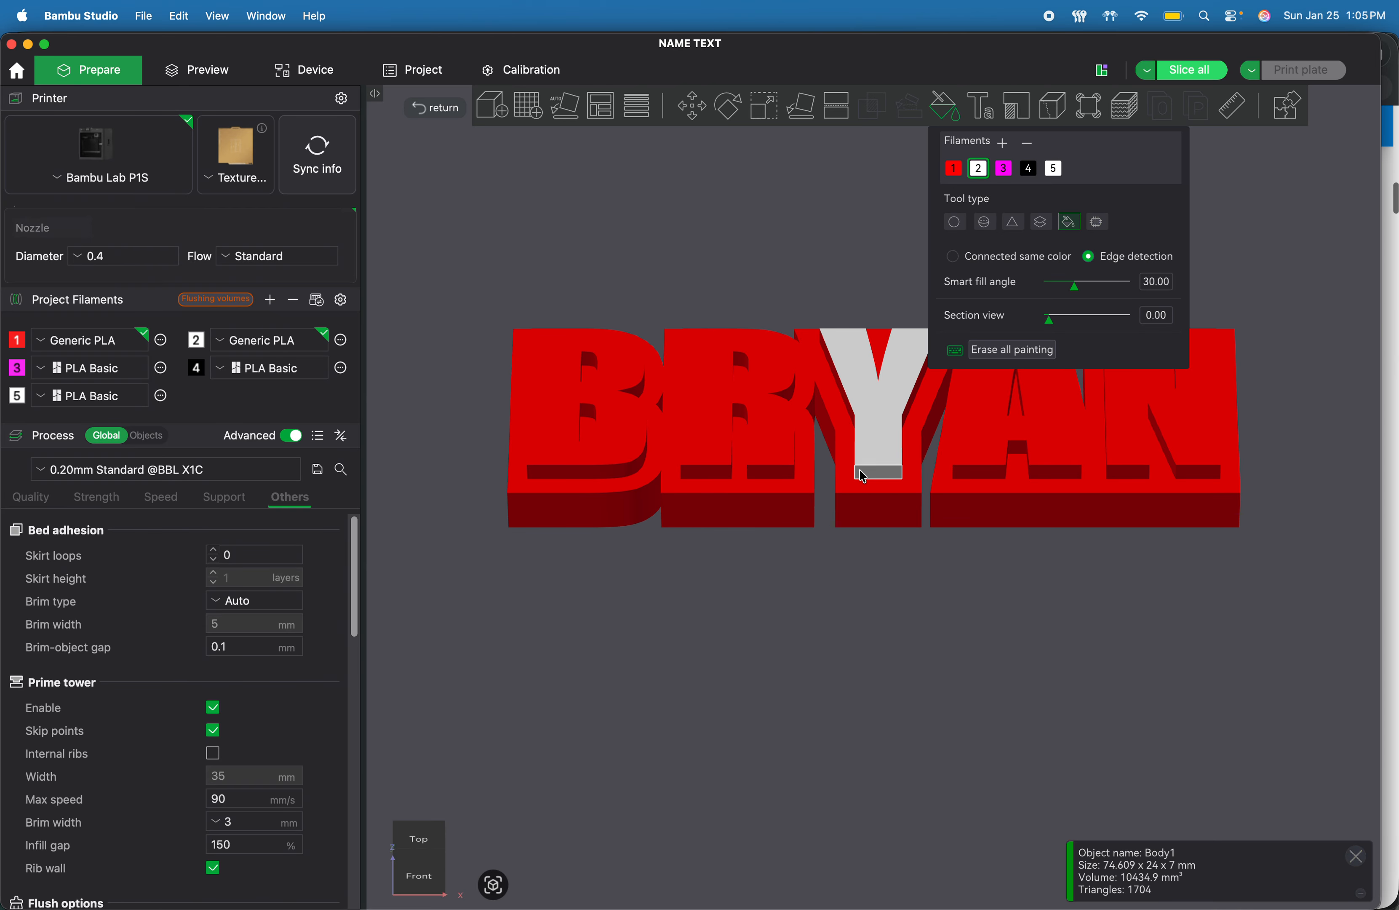
{"action": "left_click", "coordinate": [843, 387]}
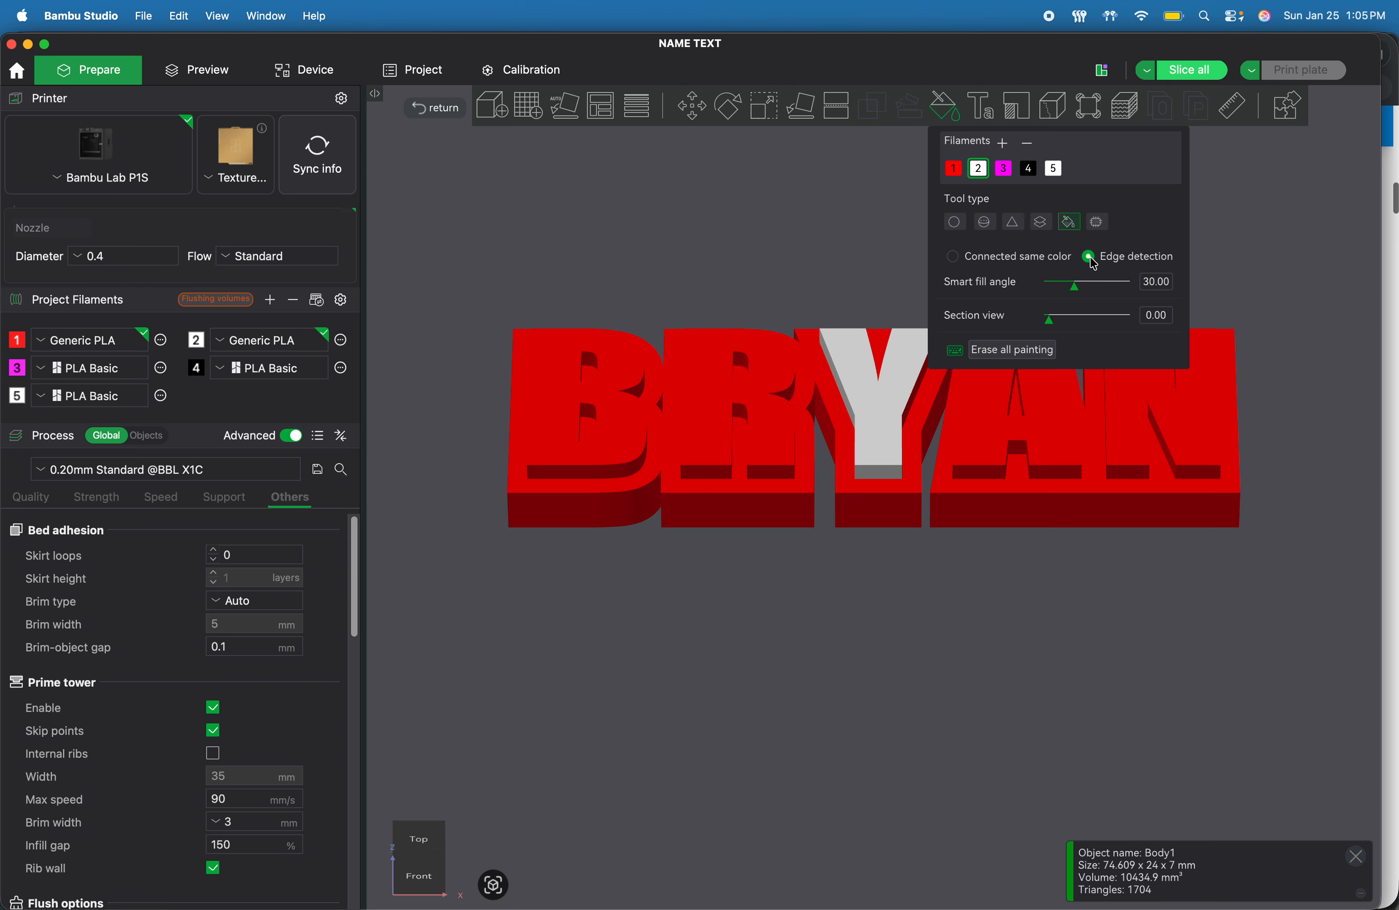
Step: Fill the rest of the name plate with white filament 2 using the connected same color mode
{"action": "left_click", "coordinate": [952, 258]}
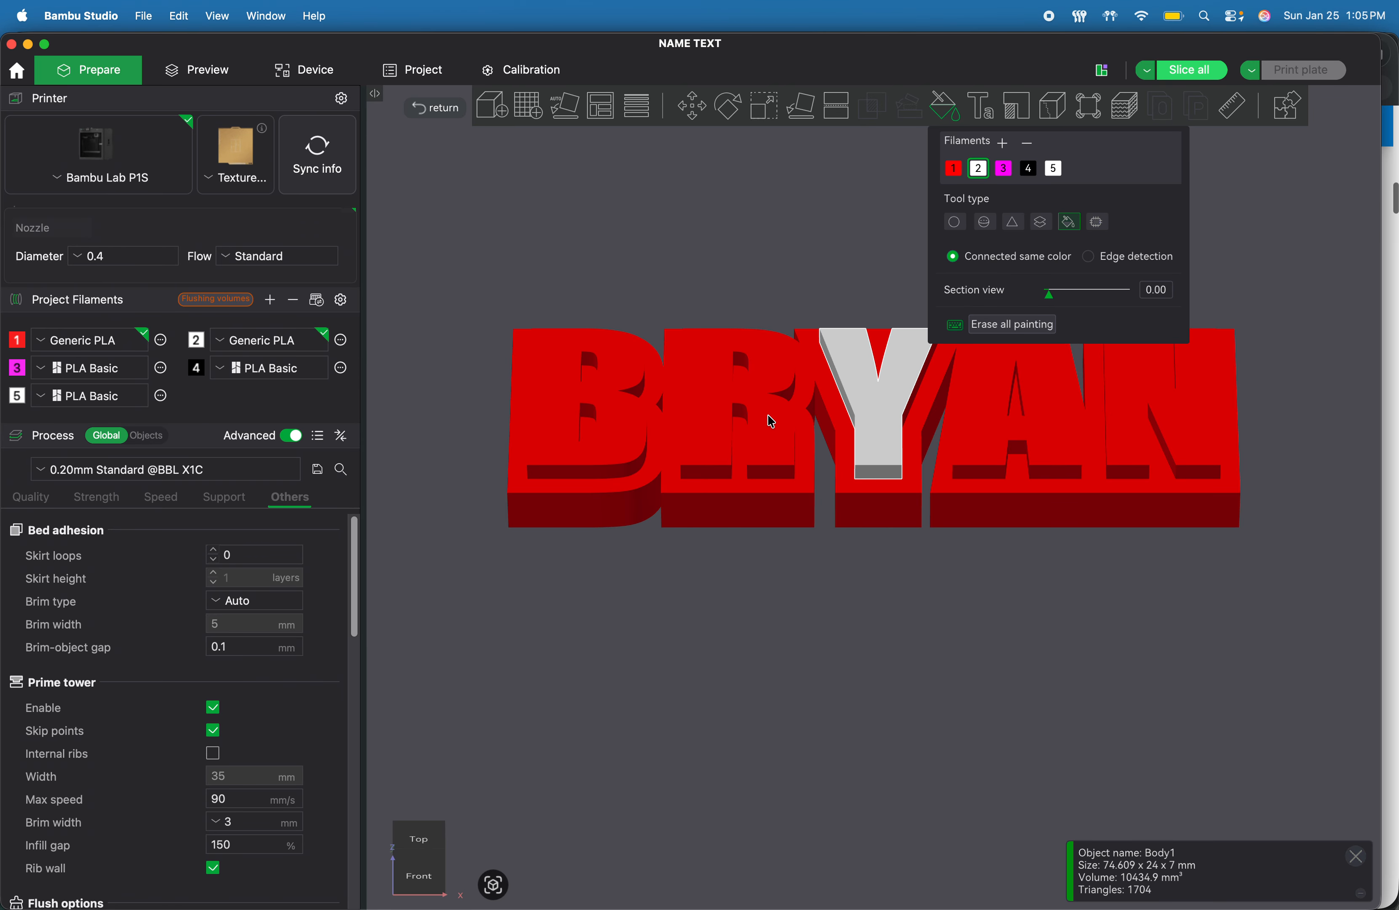
{"action": "left_click", "coordinate": [778, 467]}
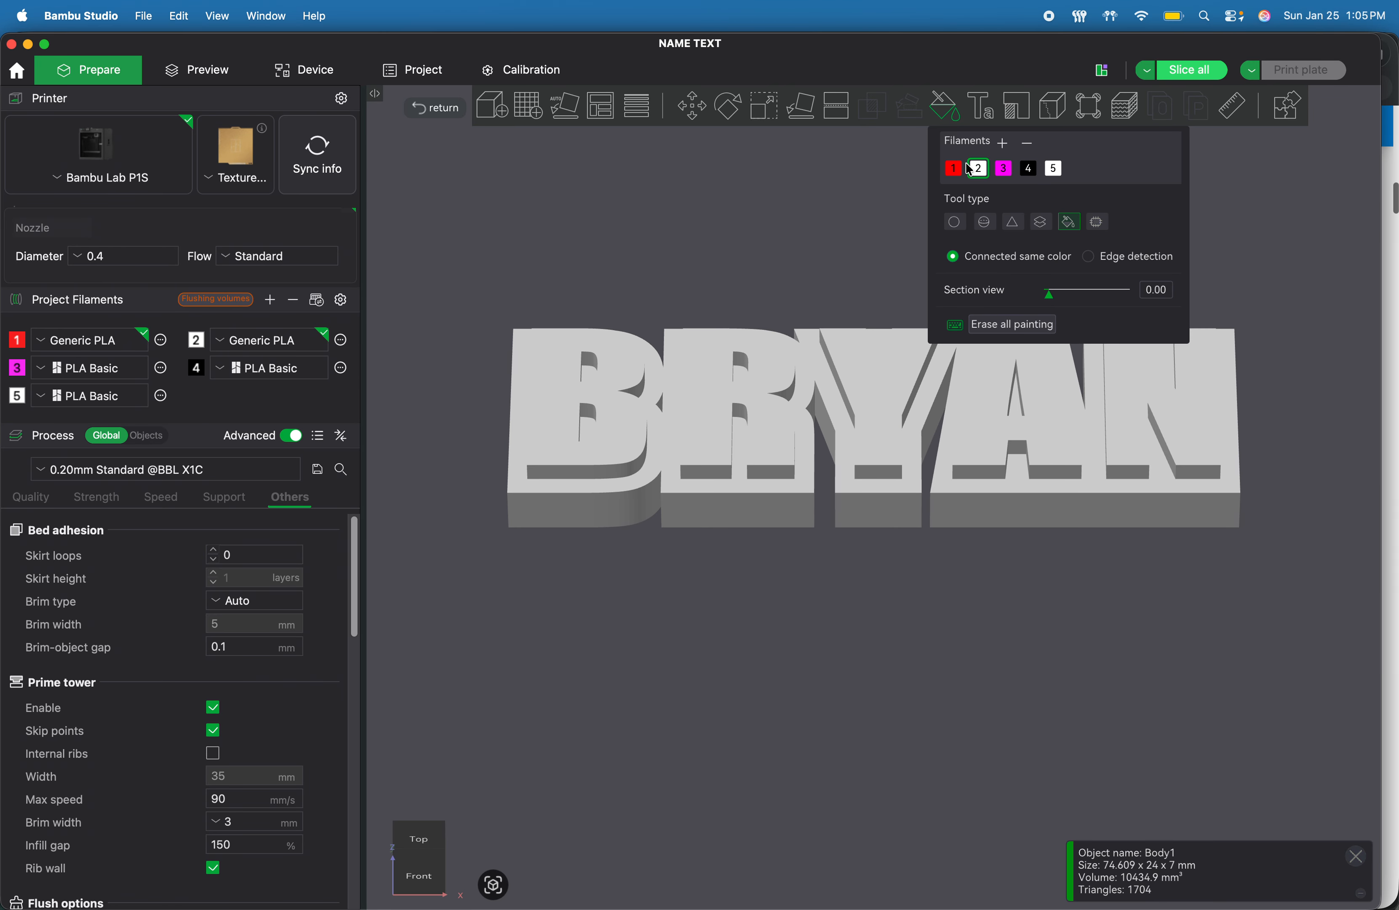
Step: Paint the border's top face and its front walls below the R and Y with red filament 1, using edge detection
{"action": "left_click", "coordinate": [954, 169]}
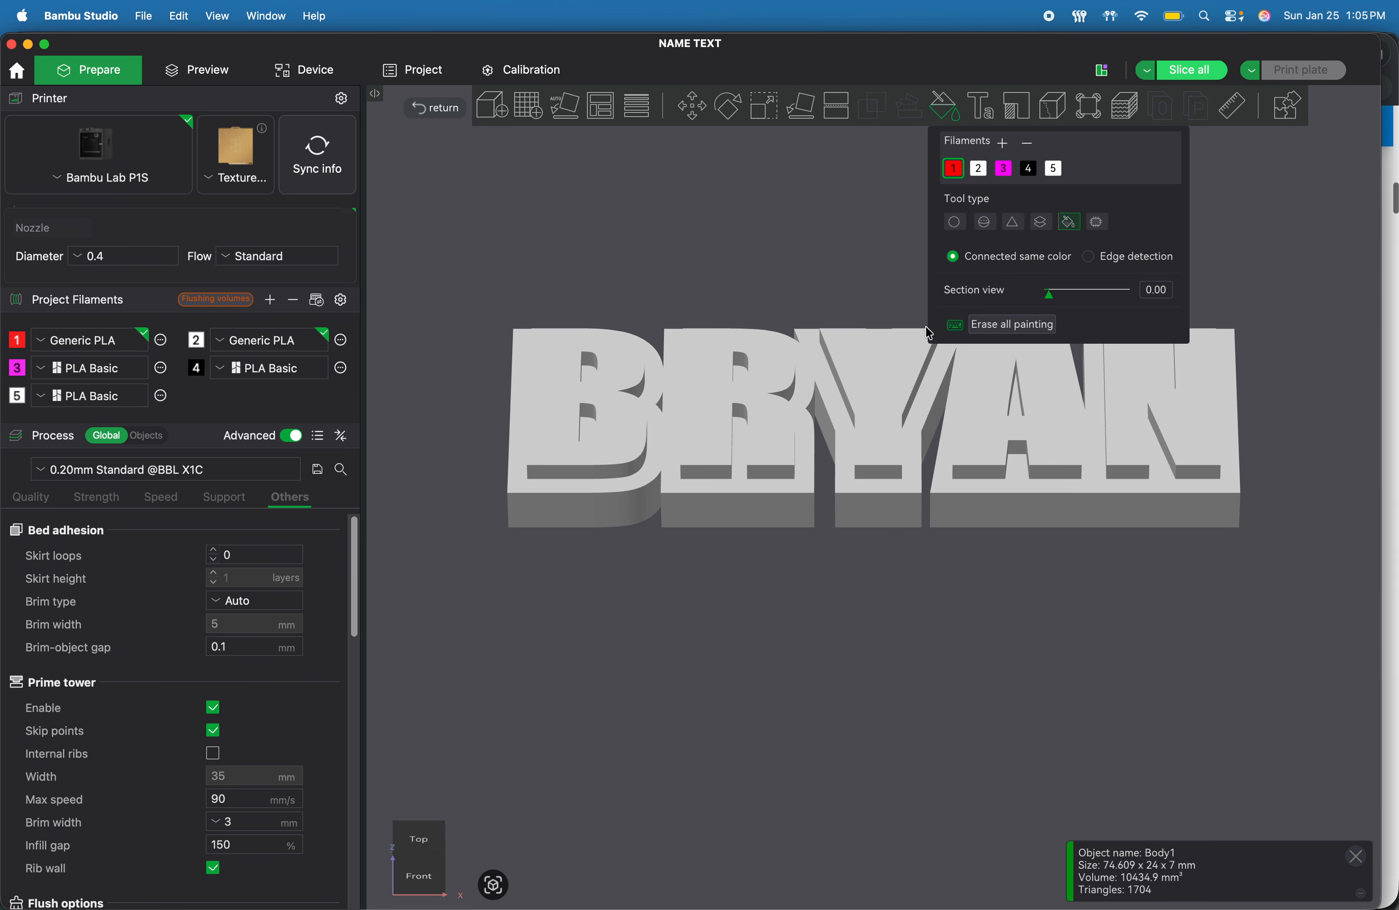
{"action": "left_click", "coordinate": [1089, 256]}
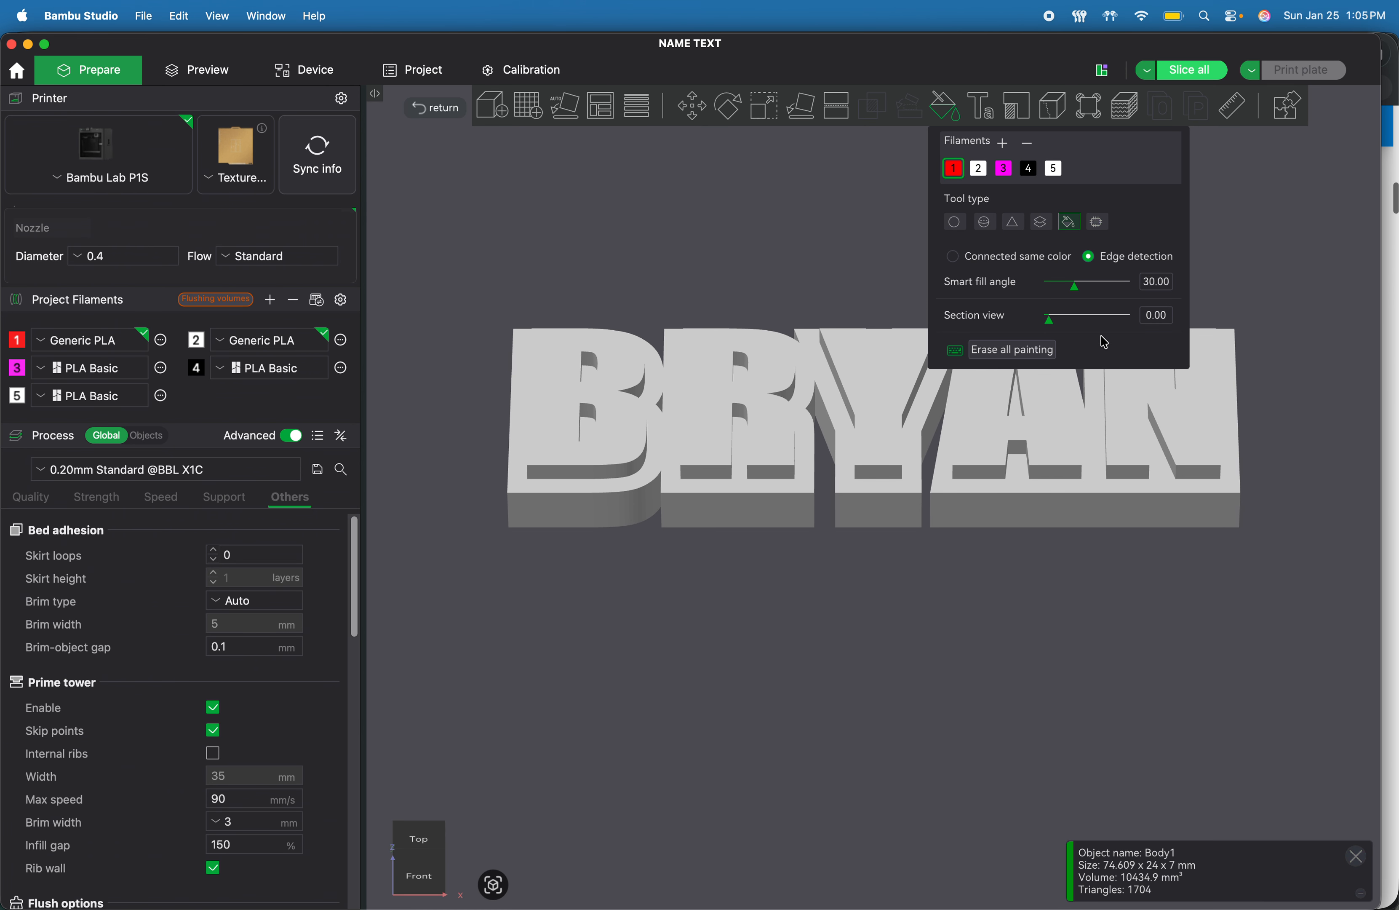
{"action": "left_click", "coordinate": [595, 495]}
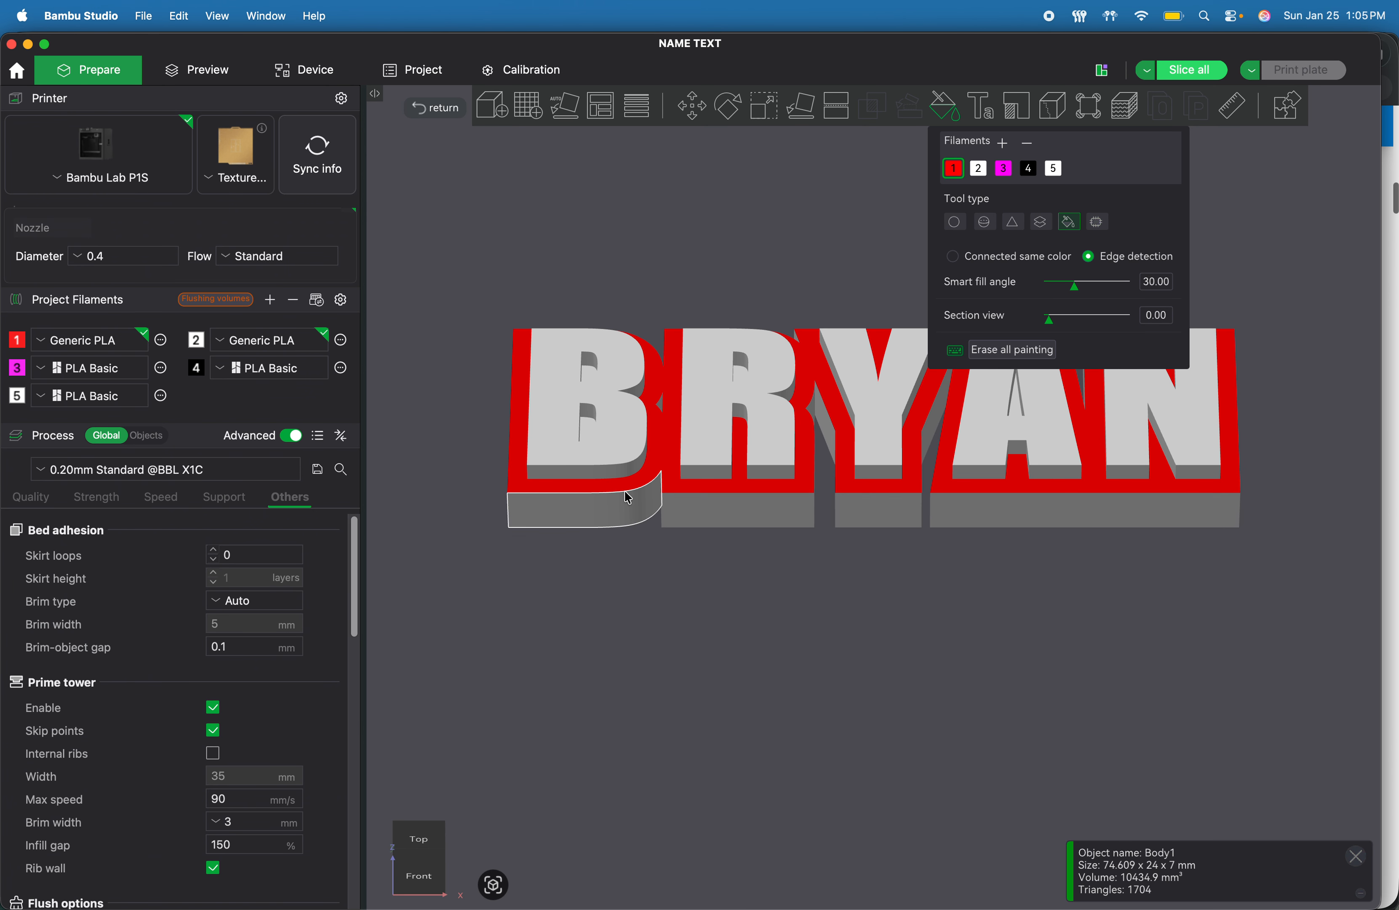
{"action": "left_click", "coordinate": [764, 515]}
{"action": "left_click", "coordinate": [865, 524]}
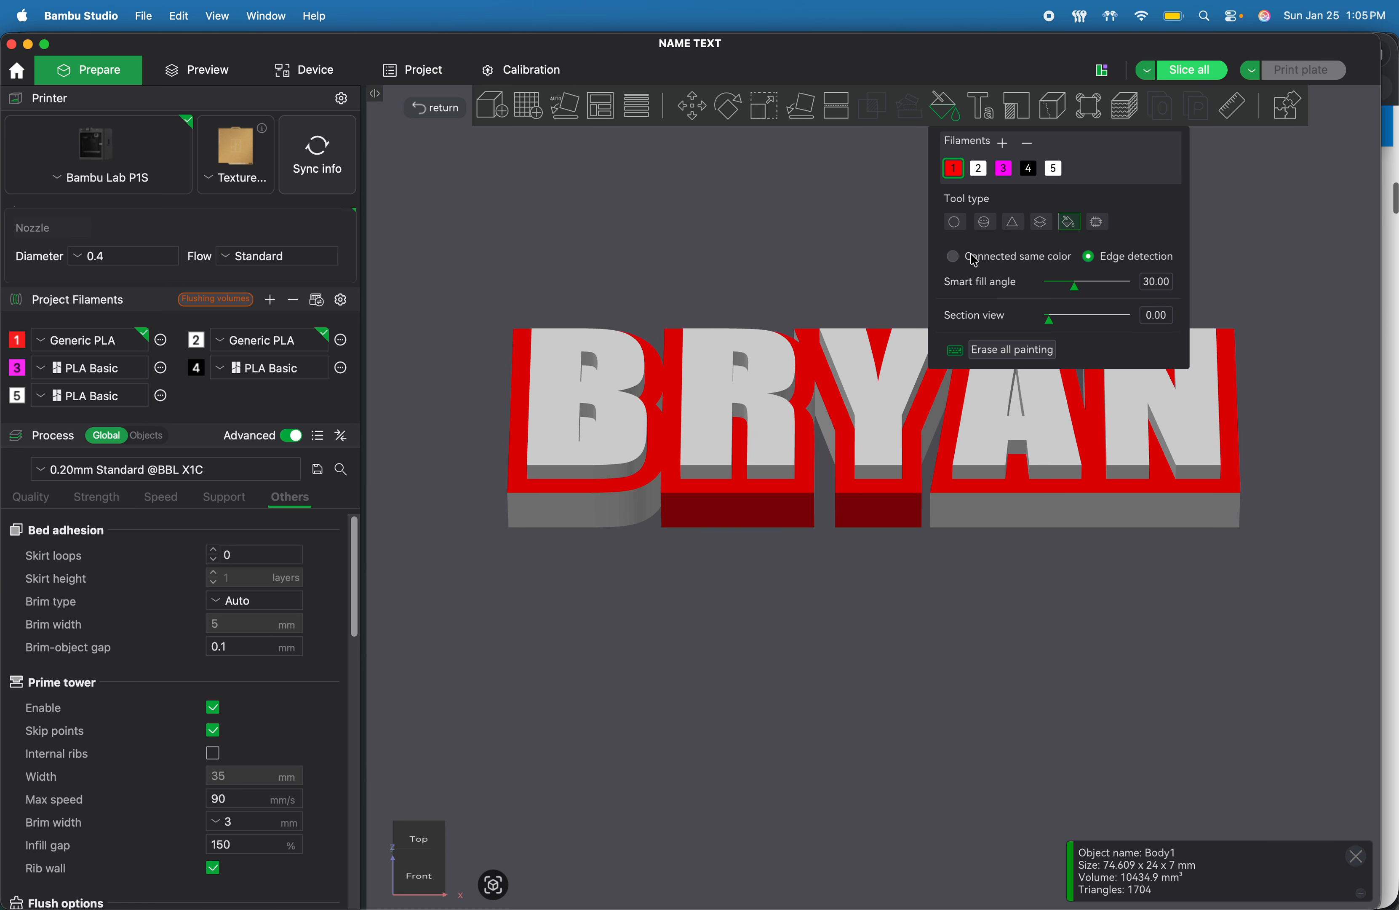
Step: Fill the remaining unpainted outer walls of the border with red filament 1 using the connected same color mode
{"action": "left_click", "coordinate": [952, 257]}
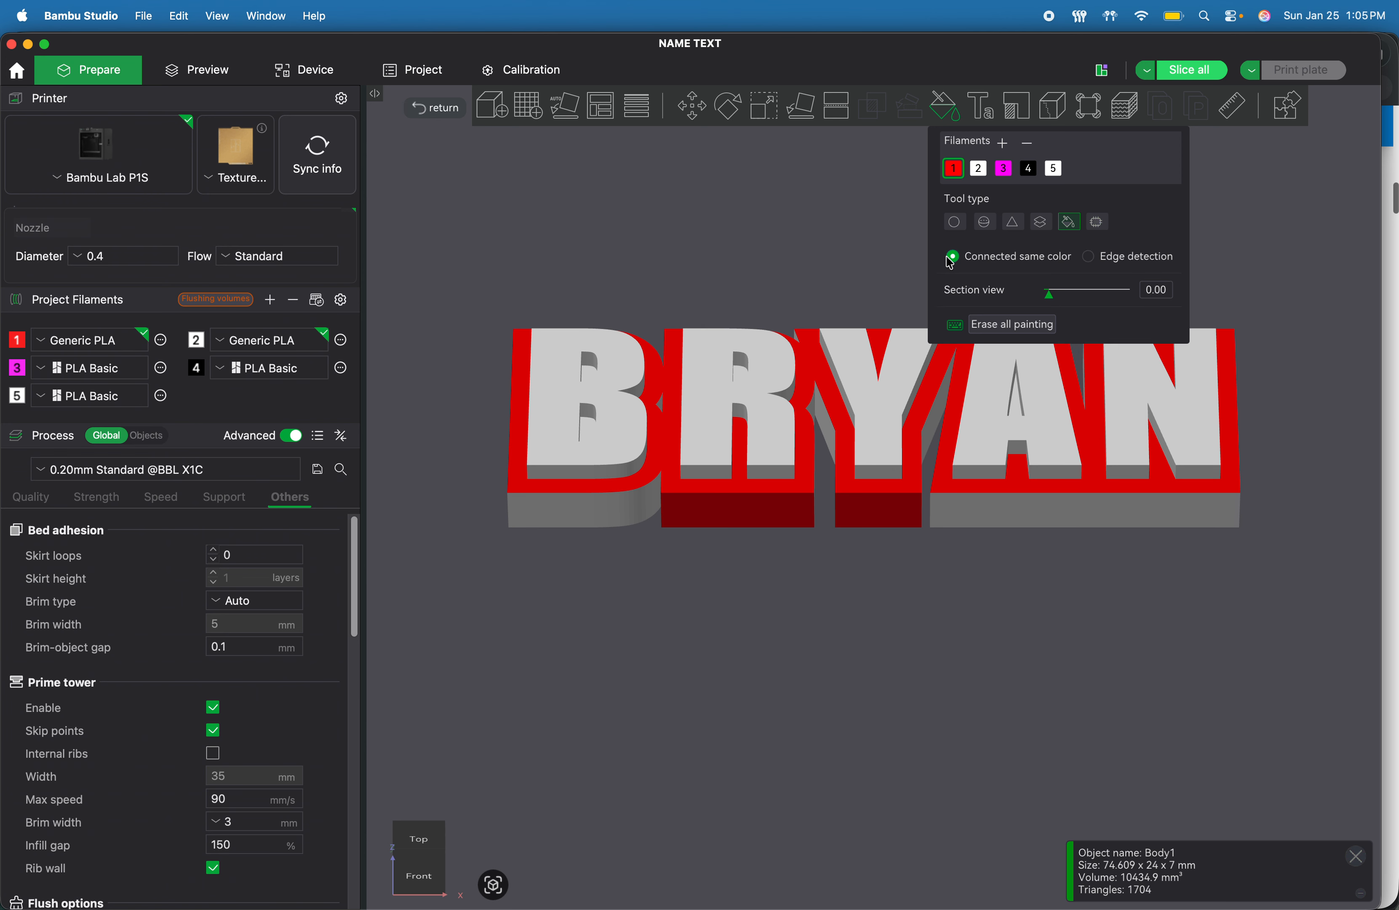
{"action": "left_click", "coordinate": [1002, 525]}
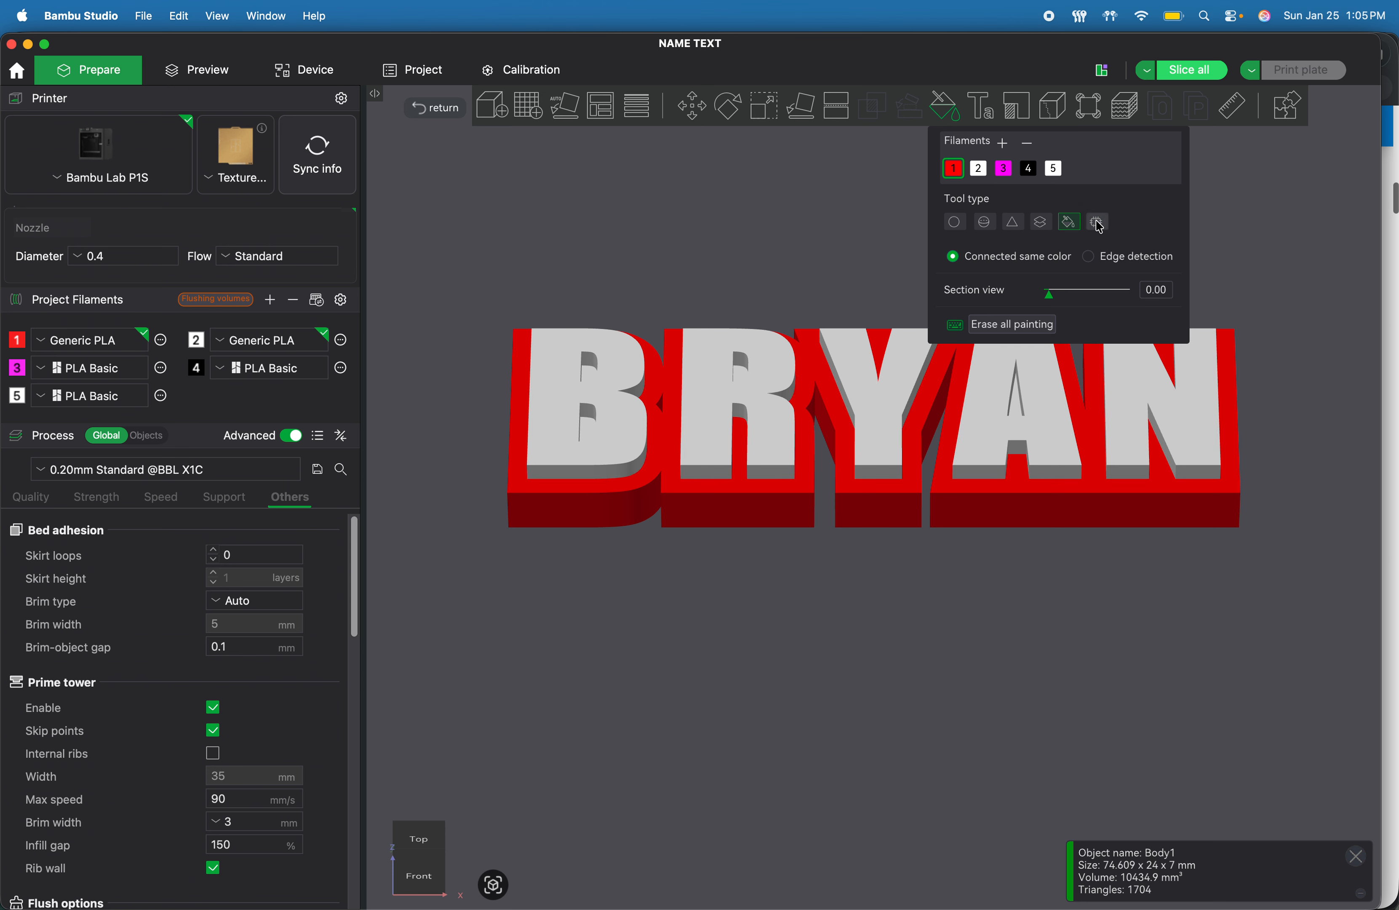
Step: Paint the recessed floors inside the enclosed openings of the B, R and A with red filament 1, using edge detection
{"action": "left_click", "coordinate": [1089, 258]}
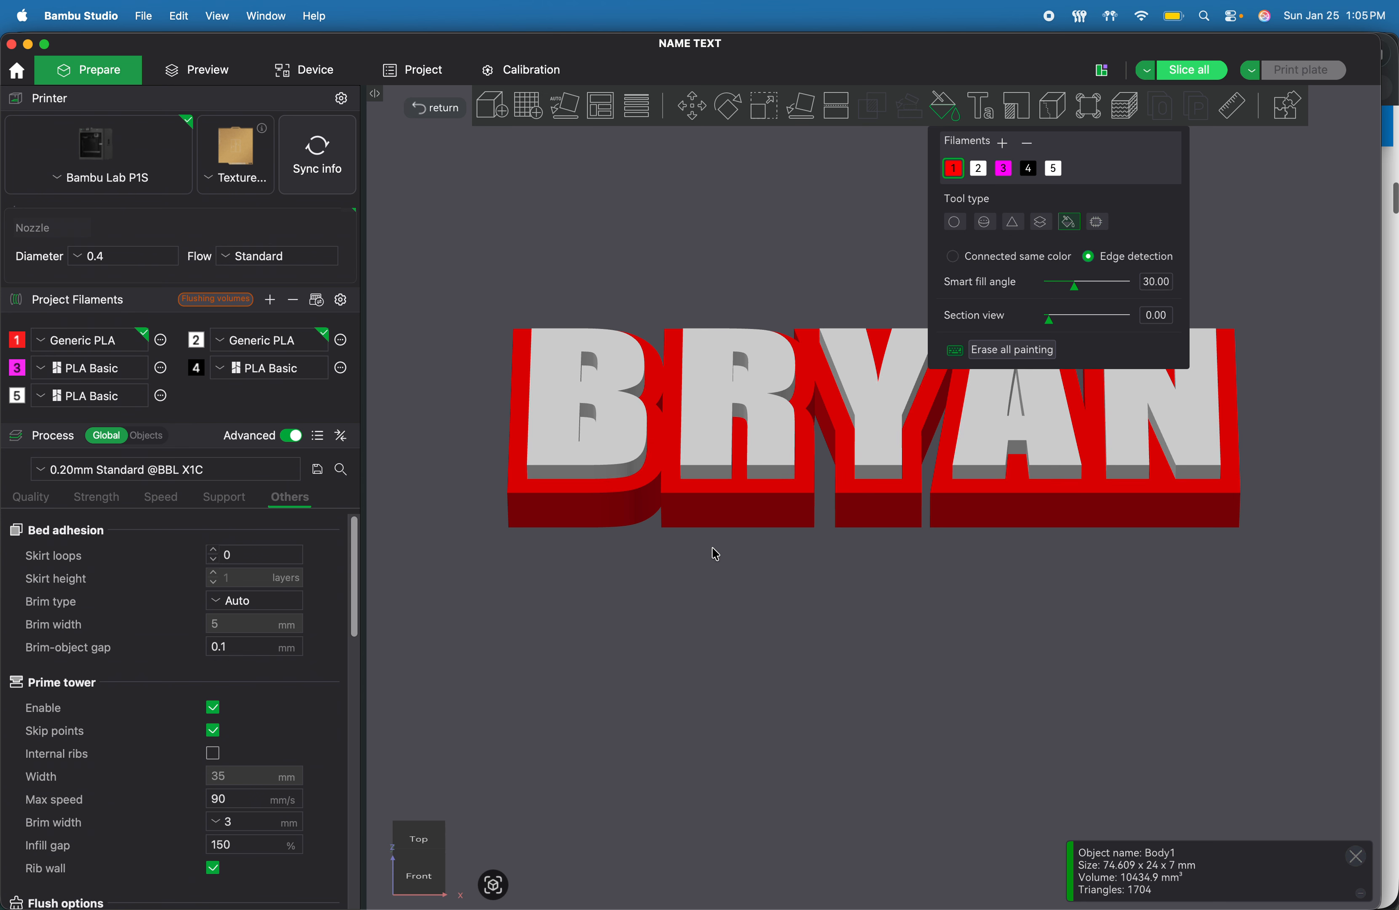
{"action": "key", "text": "1"}
{"action": "left_click", "coordinate": [588, 464]}
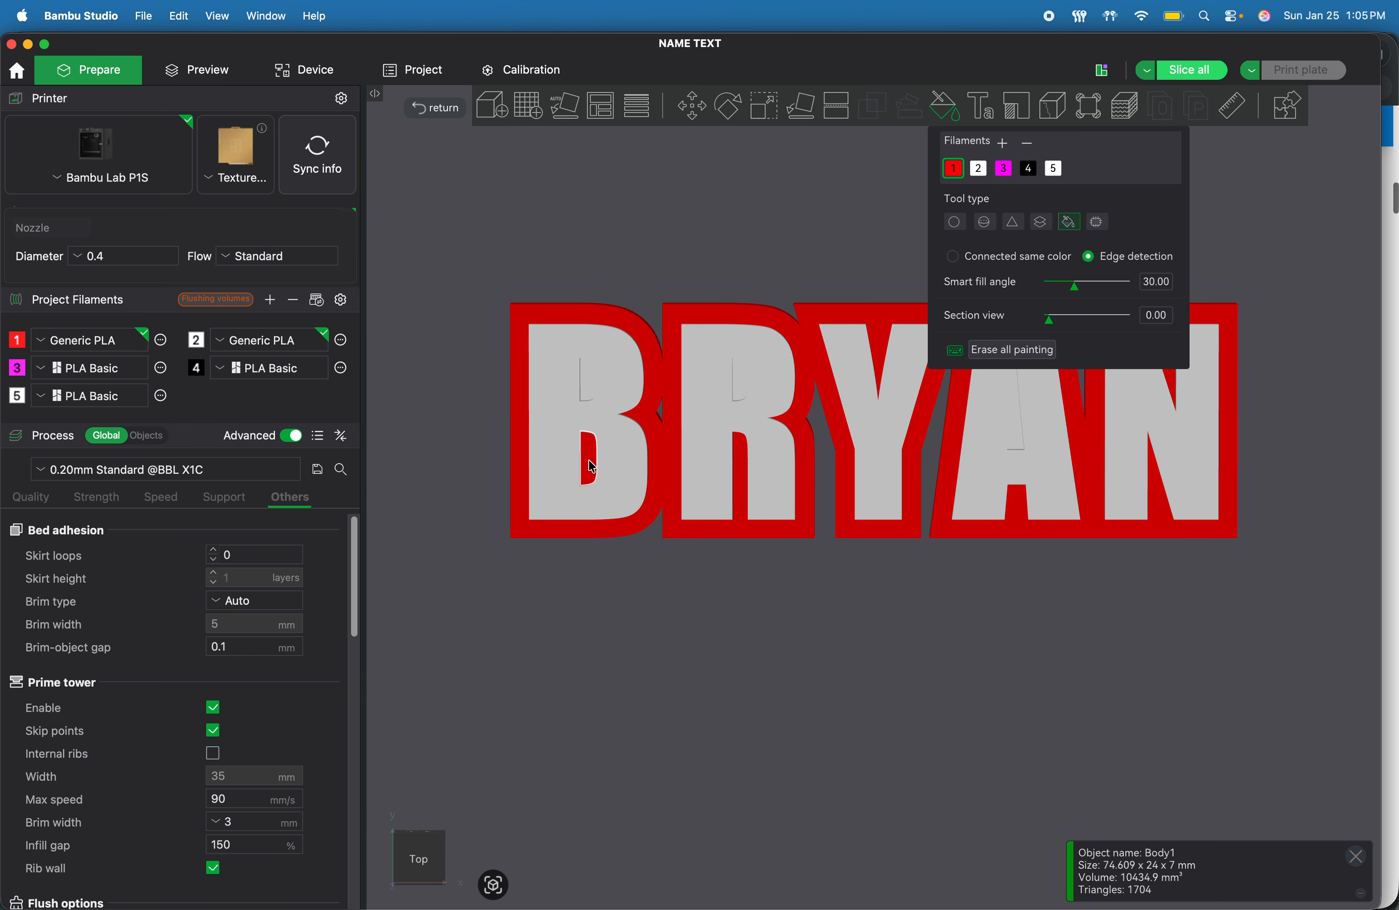
{"action": "left_click", "coordinate": [593, 391]}
{"action": "left_click", "coordinate": [744, 378]}
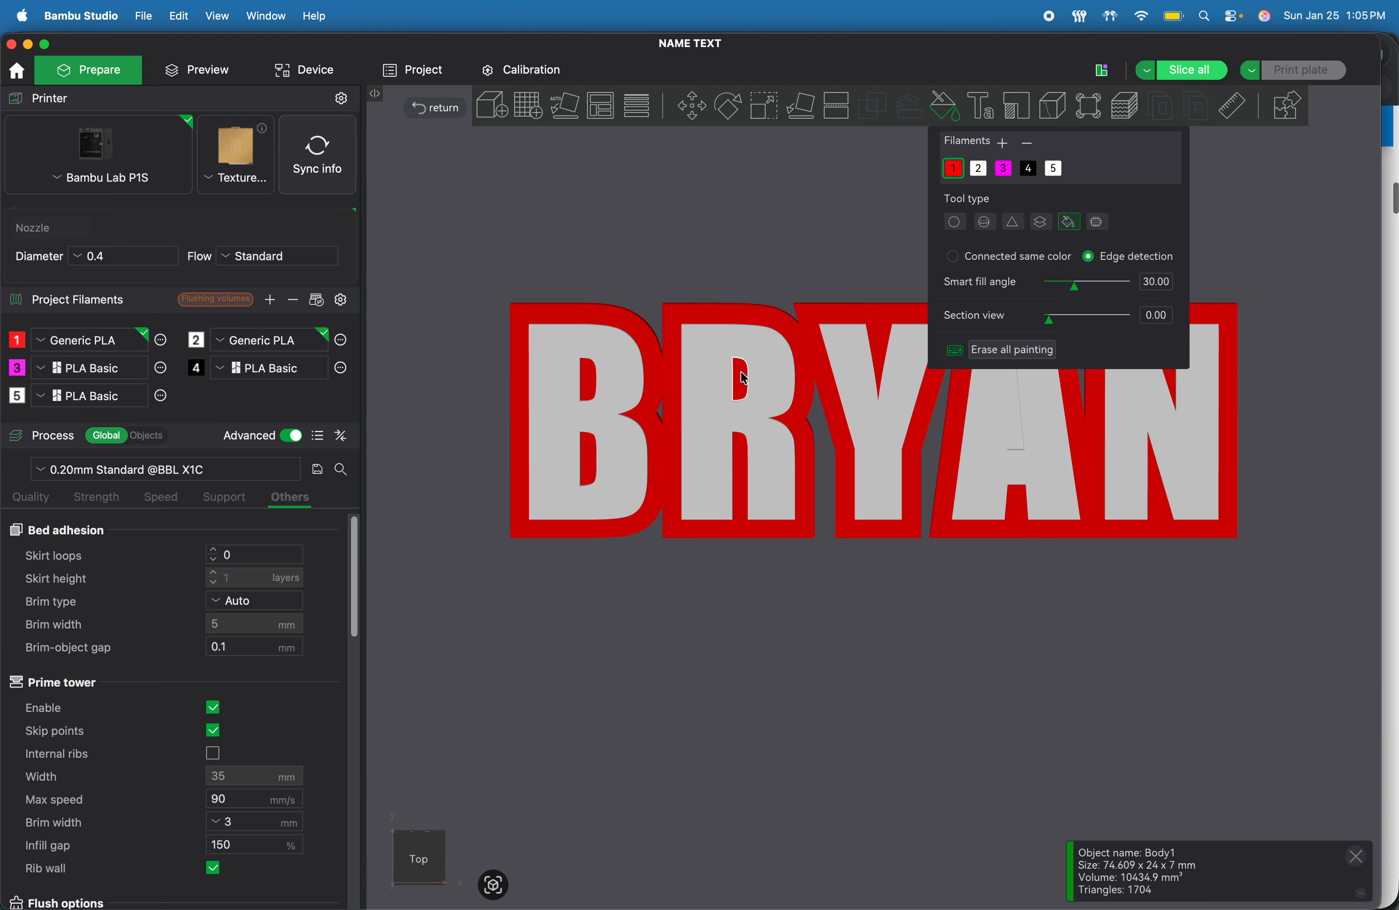
{"action": "scroll", "coordinate": [681, 163], "scroll_direction": "down", "scroll_amount": 3}
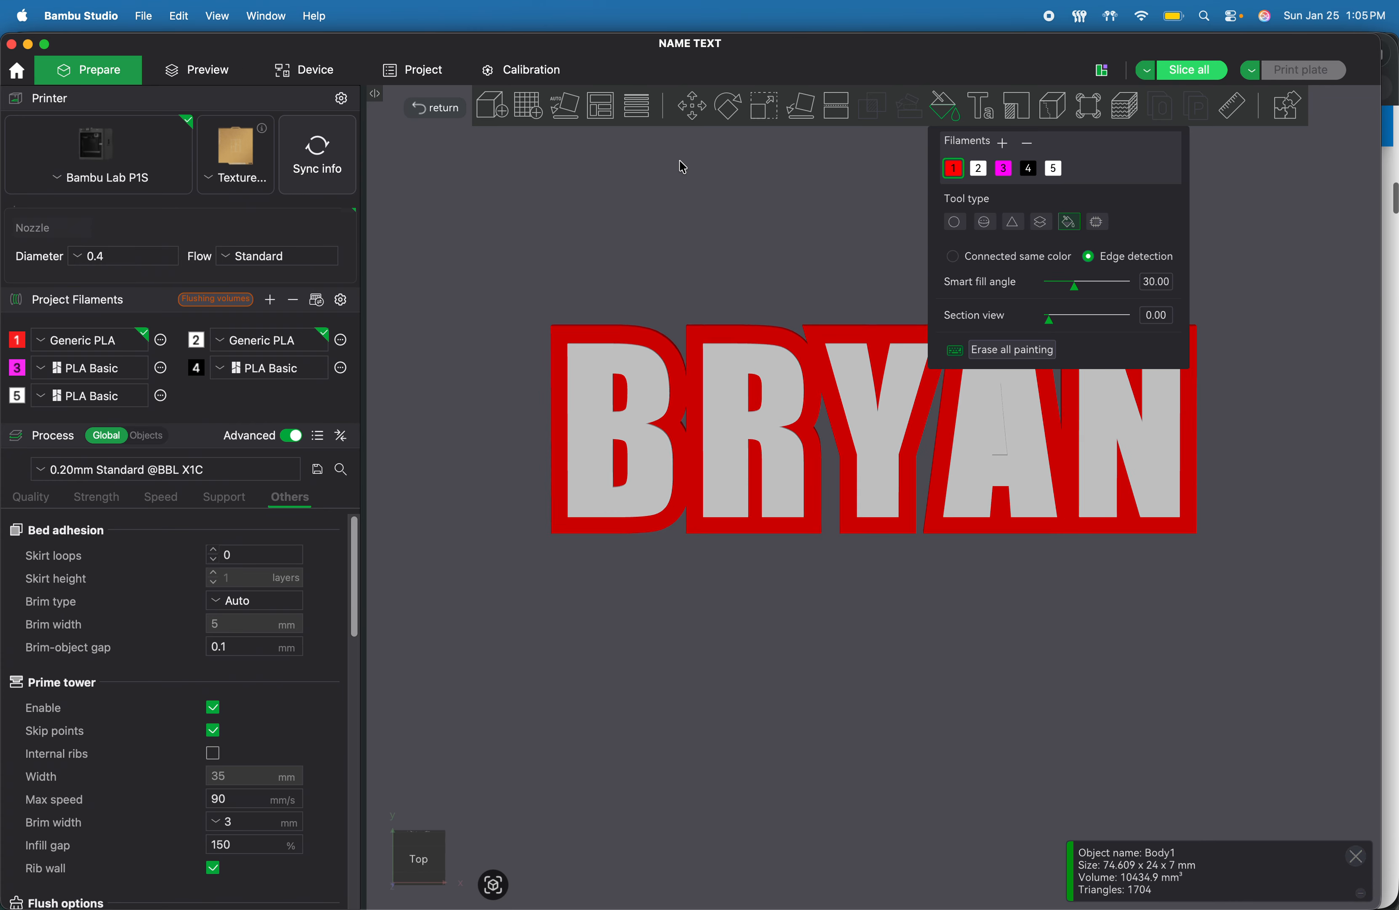
{"action": "left_click", "coordinate": [980, 453]}
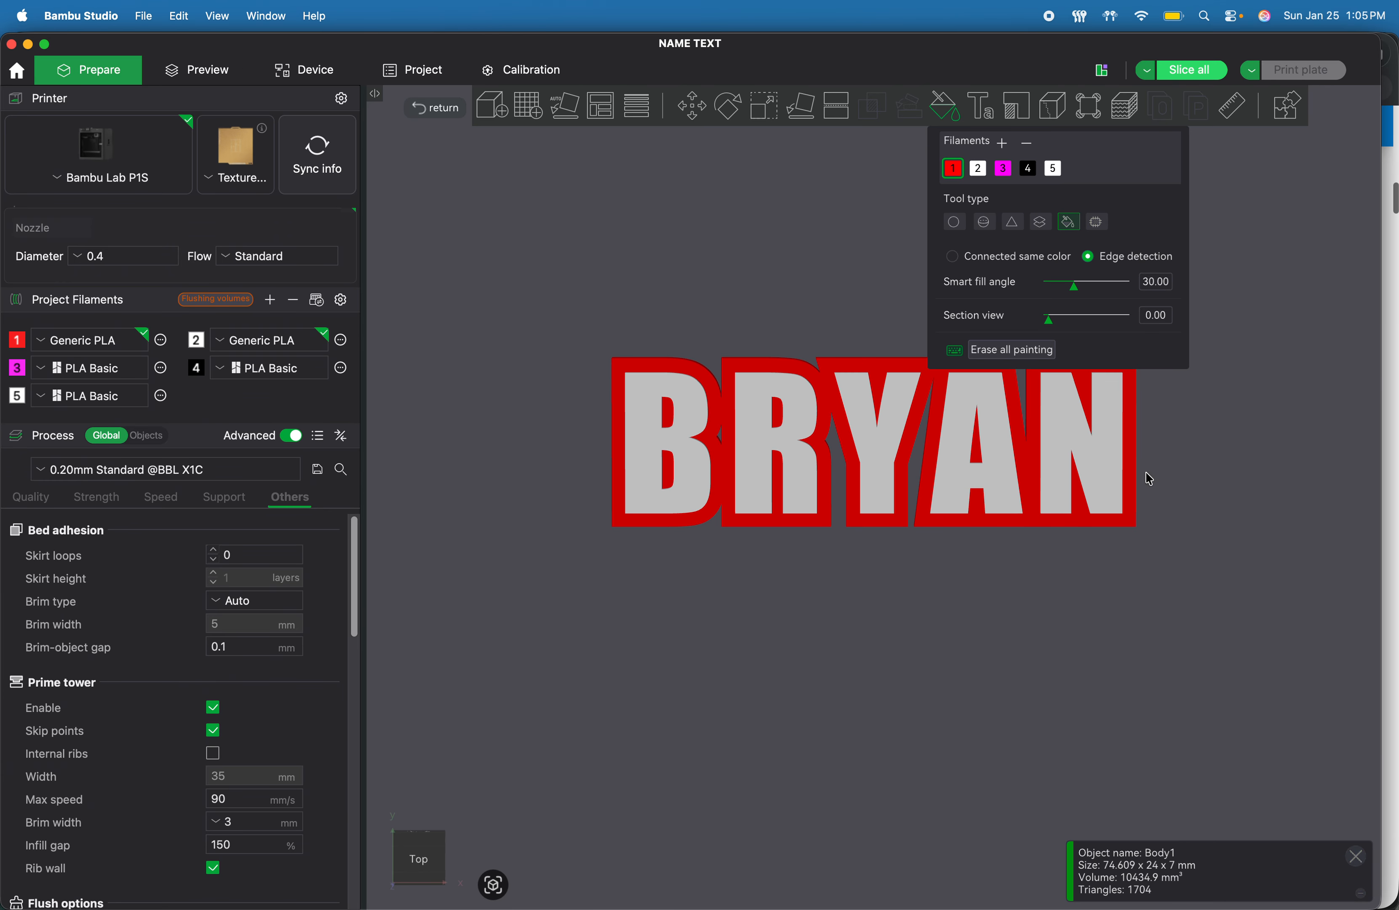
{"action": "left_click_drag", "start_coordinate": [1248, 484], "coordinate": [1140, 437]}
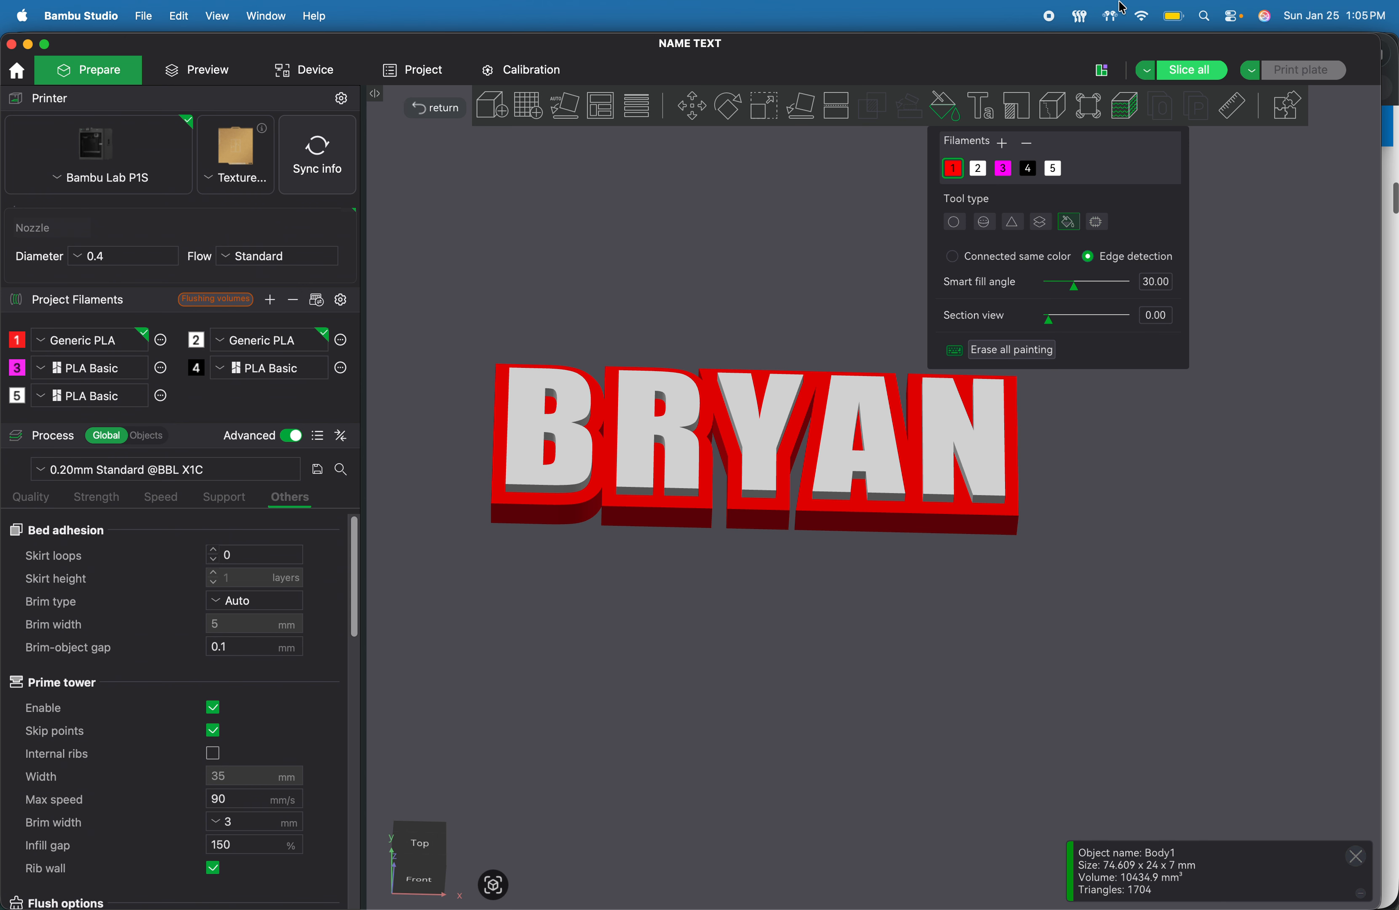